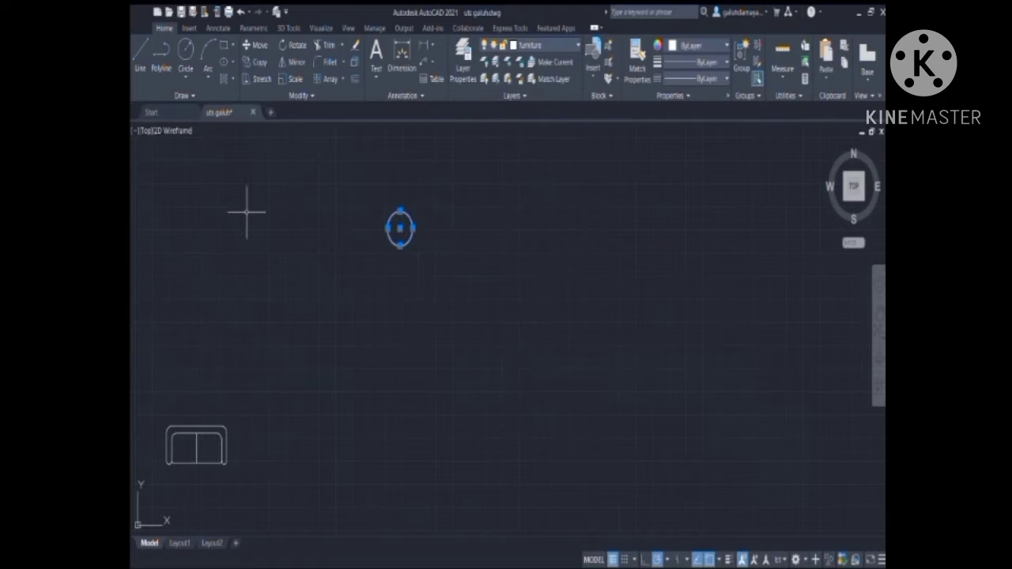
Move the large circle closer to the furniture group, above and to the left of the sofa.
middle_click_drag(174, 347, 411, 266)
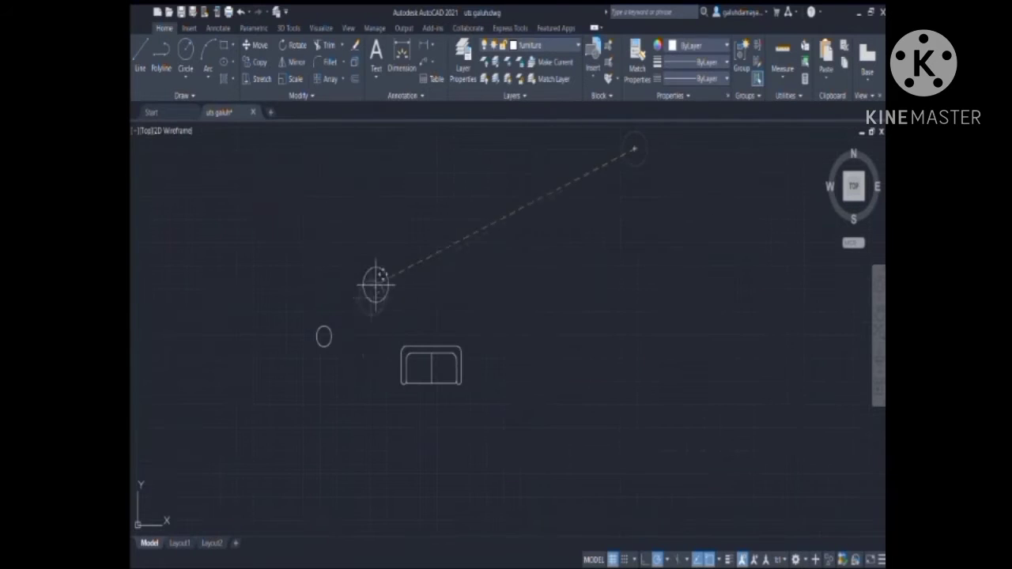
left_click(382, 274)
middle_click_drag(504, 273, 511, 229)
scroll(516, 233, "up", 4)
middle_click_drag(362, 298, 453, 262)
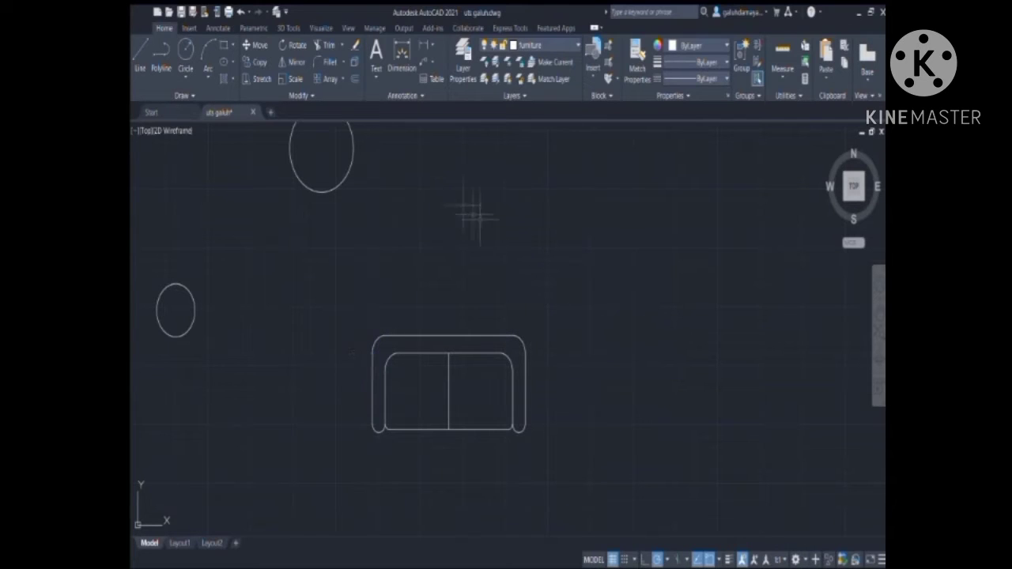
middle_click_drag(353, 204, 389, 273)
scroll(557, 312, "down", 3)
middle_click_drag(615, 289, 556, 317)
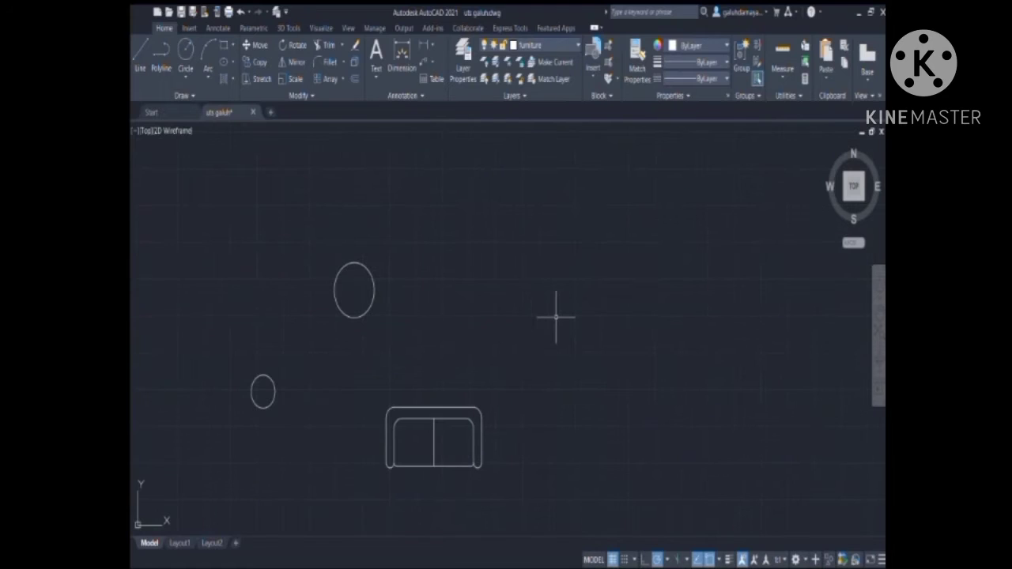
middle_click_drag(609, 224, 488, 252)
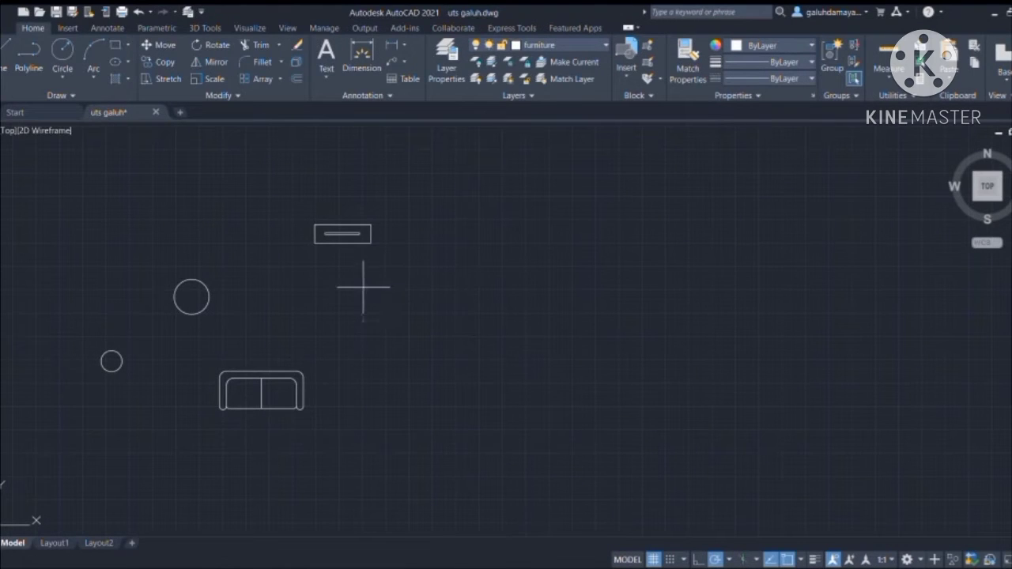
Draw a new rectangle for the cabinet and delete the earlier rectangle with its inner strip.
left_click(363, 288)
key("Return")
scroll(429, 298, "up", 3)
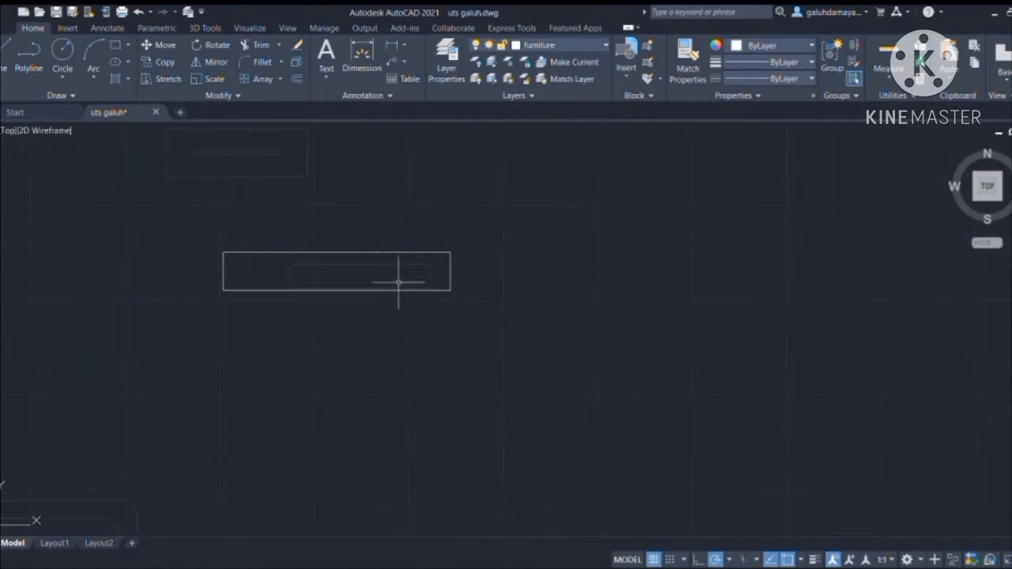
scroll(399, 282, "down", 2)
left_click(204, 145)
left_click(436, 212)
key("Delete")
scroll(317, 238, "up", 4)
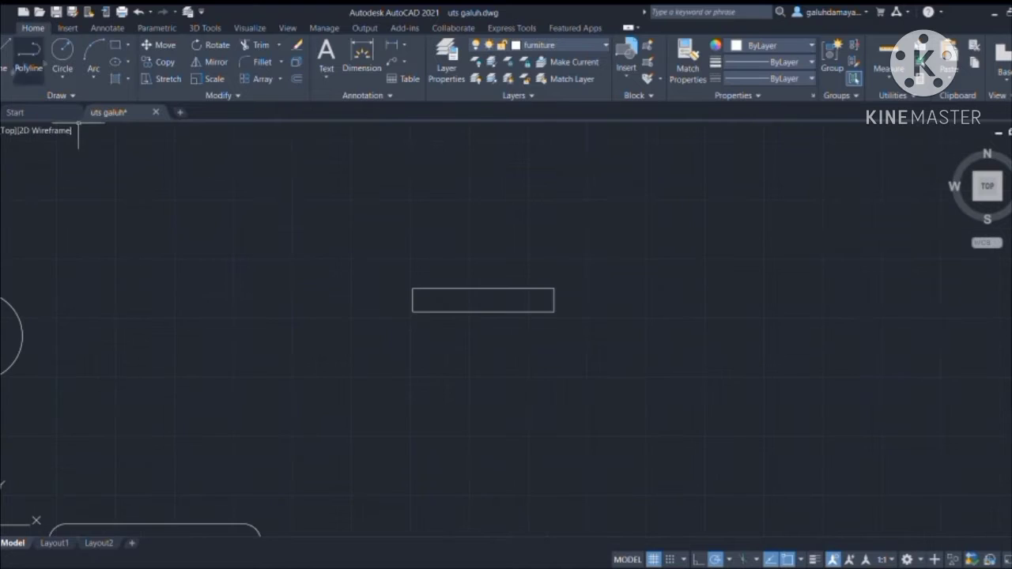
Draw a long, thin rectangle inside the new cabinet rectangle.
scroll(436, 299, "down", 4)
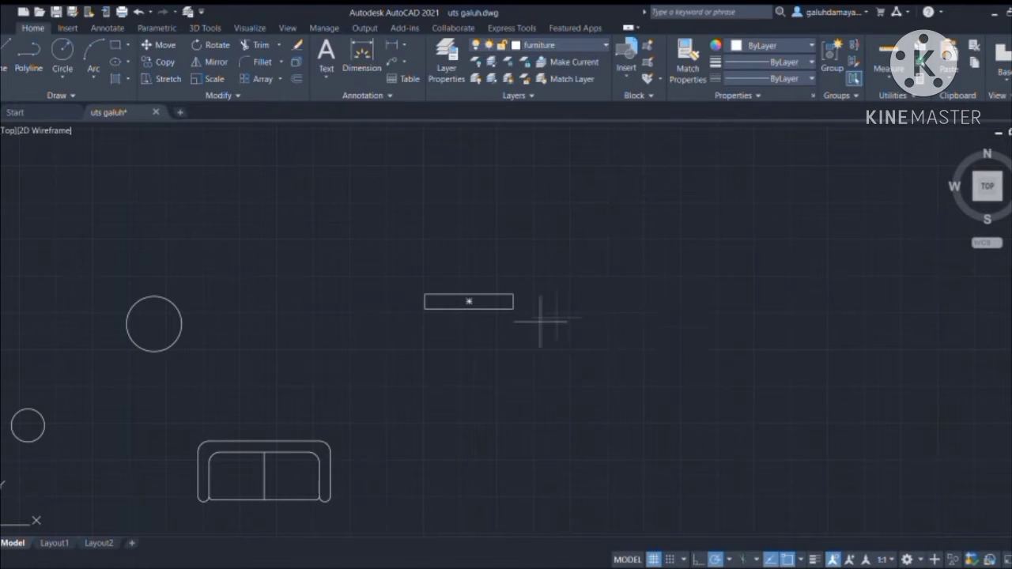
scroll(475, 320, "up", 5)
left_click(355, 244)
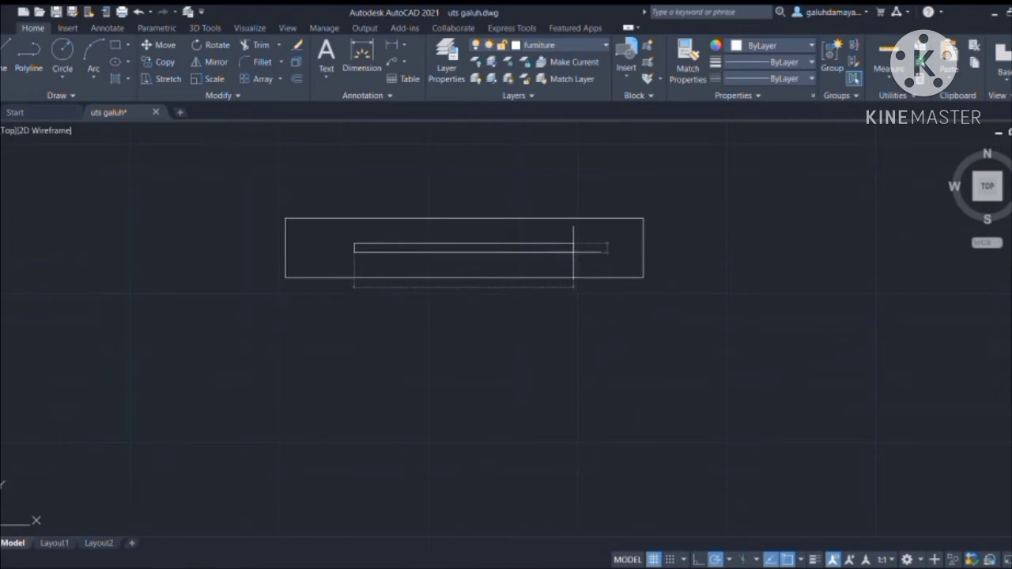
scroll(791, 364, "down", 8)
left_click(721, 306)
left_click(779, 385)
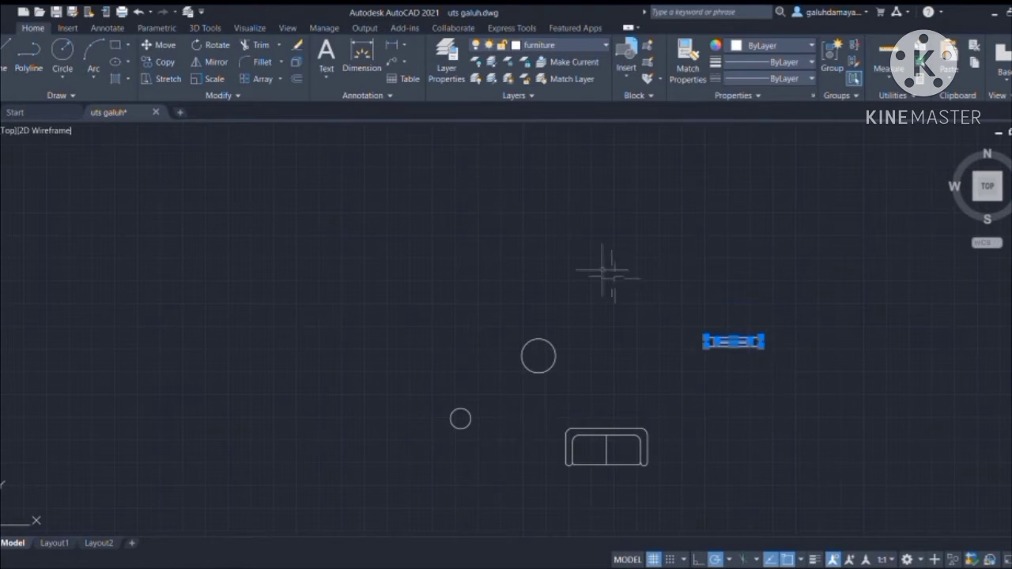
scroll(791, 368, "up", 6)
key("Escape")
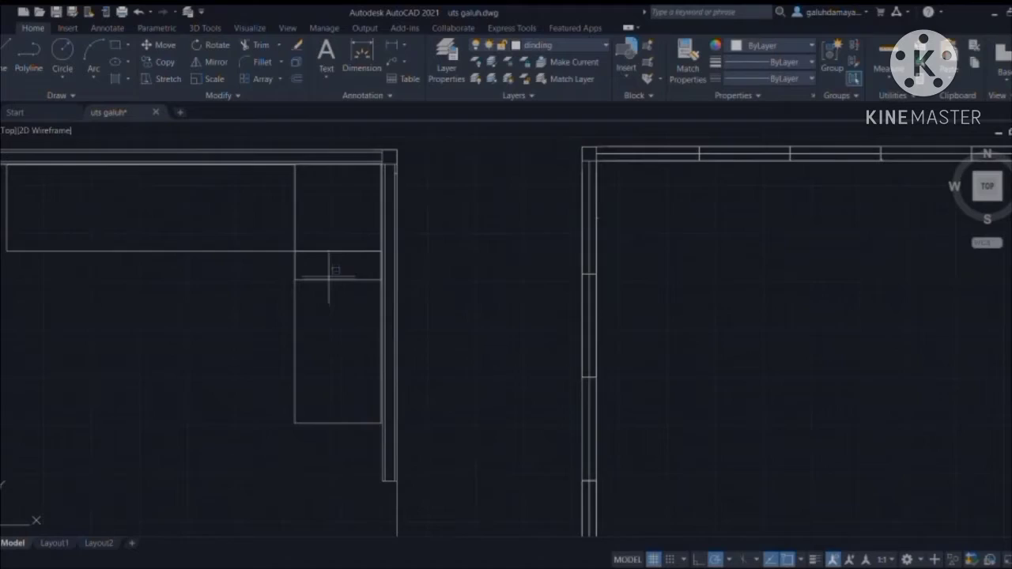
Copy the top tread of the vertical stair flight four times downward, edge to edge, along the flight outline.
left_click(343, 279)
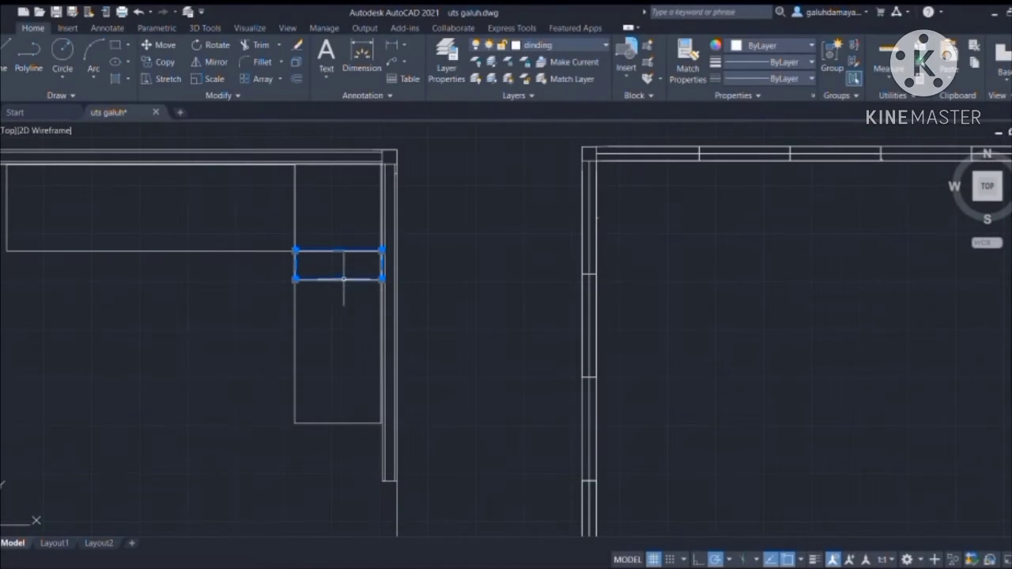
type("co")
key("Return")
left_click(340, 266)
scroll(339, 297, "up", 1)
left_click(338, 292)
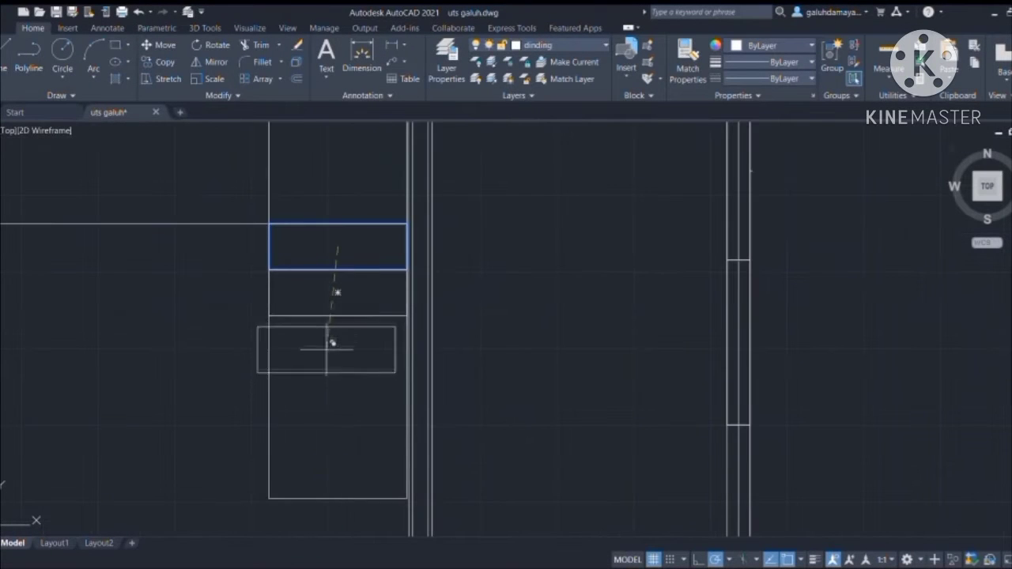
scroll(338, 337, "up", 1)
scroll(338, 337, "up", 2)
left_click(339, 340)
scroll(338, 396, "down", 2)
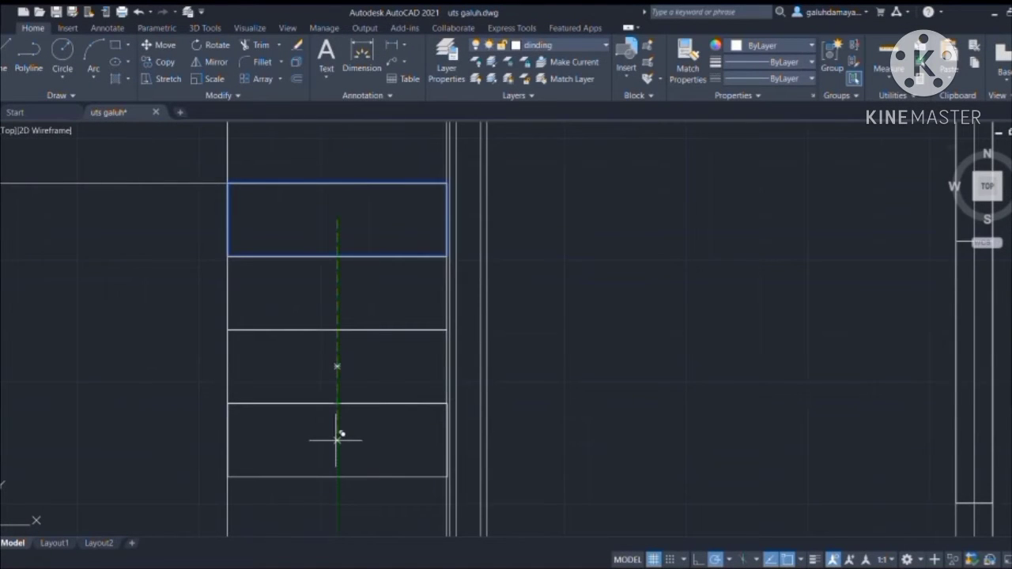
scroll(338, 439, "down", 2)
left_click(338, 443)
middle_click_drag(338, 483, 335, 278)
left_click(338, 282)
Place another copy of the tread inside the horizontal flight outline and rotate it upright.
middle_click_drag(440, 257, 474, 530)
left_click(216, 273)
key("Escape")
left_click(262, 250)
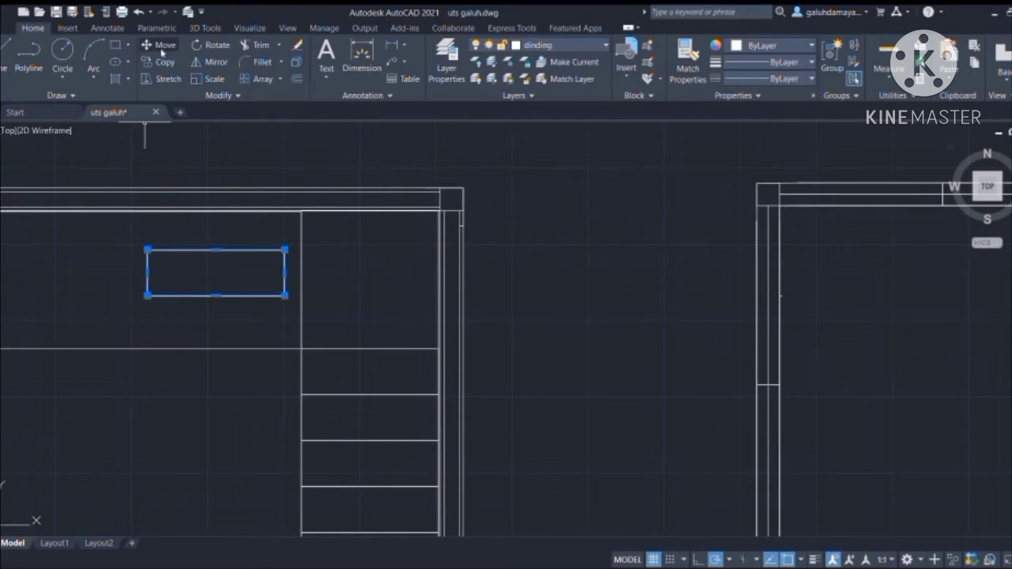
left_click(211, 48)
left_click(212, 274)
left_click(213, 249)
Move the upright tread against the corner landing at the right end of the horizontal flight.
left_click(235, 260)
left_click(150, 45)
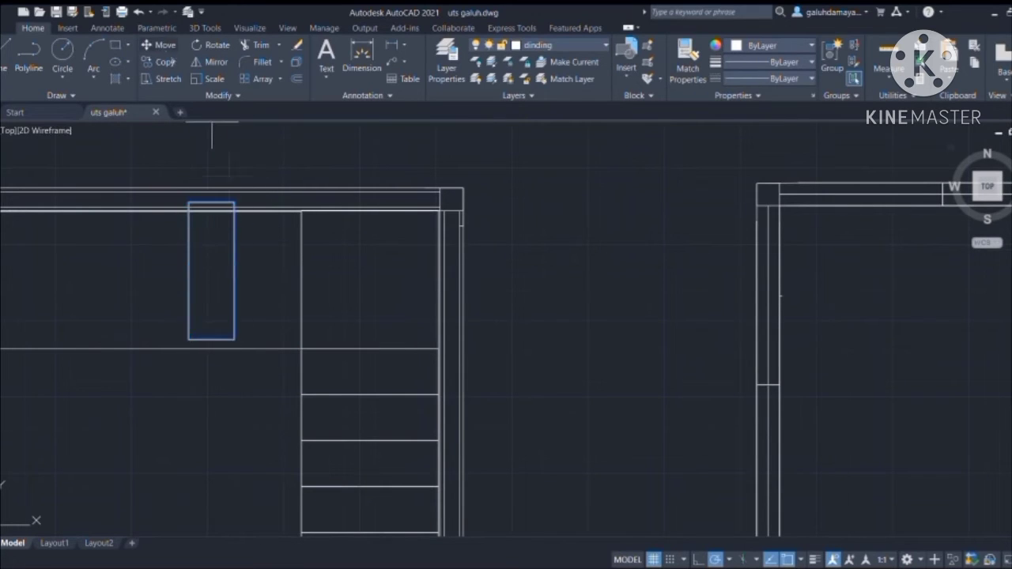
left_click(210, 274)
scroll(273, 280, "up", 2)
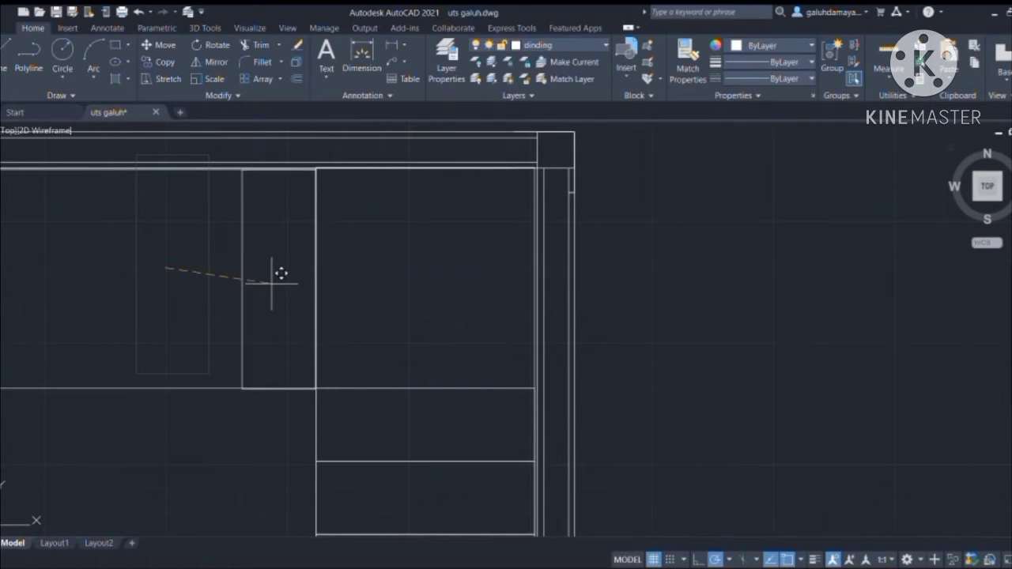
left_click(271, 280)
scroll(389, 295, "up", 2)
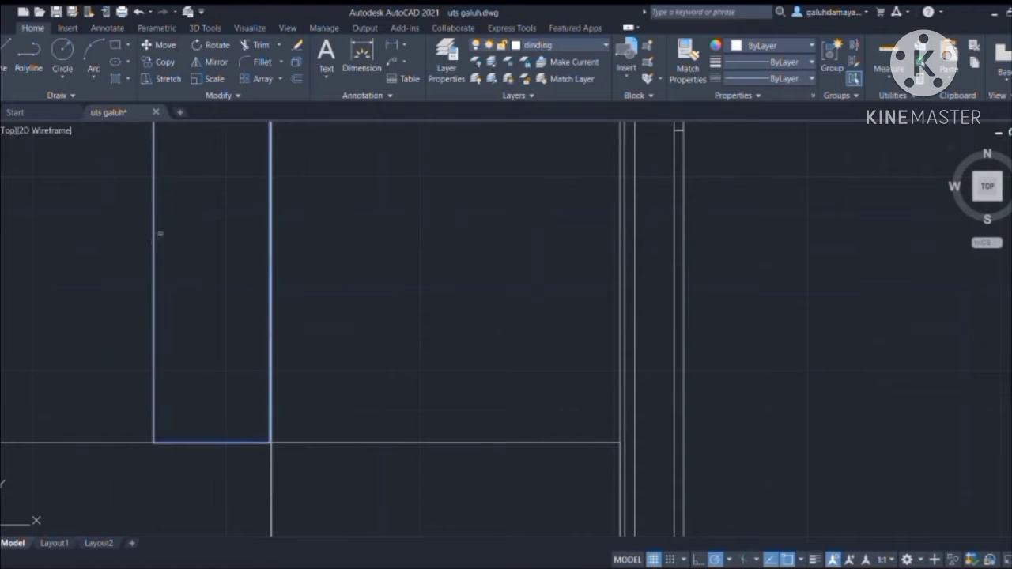
scroll(159, 233, "down", 4)
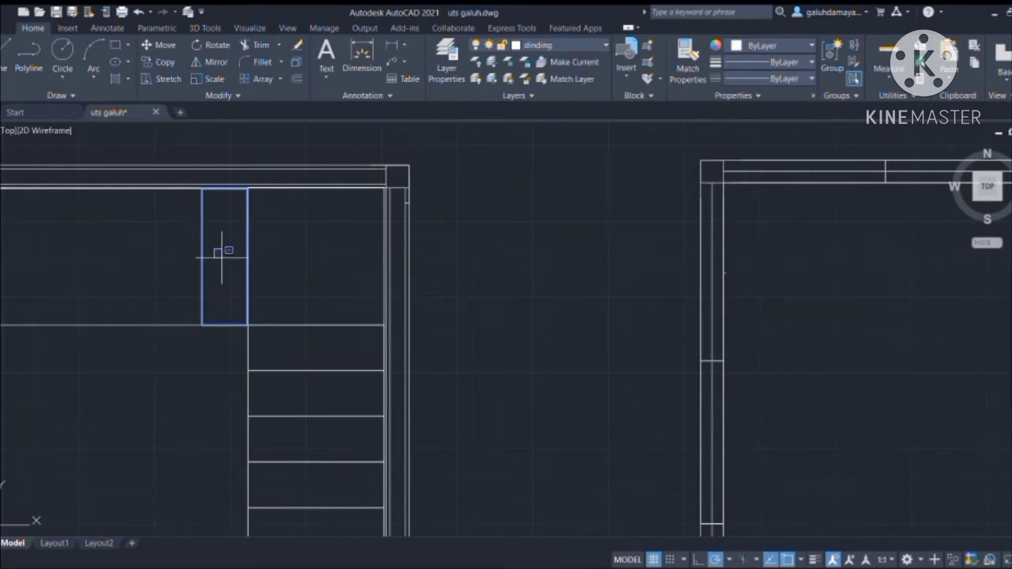
Try to fine-tune the upright tread's position against the corner landing.
left_click(201, 258)
left_click(159, 45)
scroll(223, 258, "up", 2)
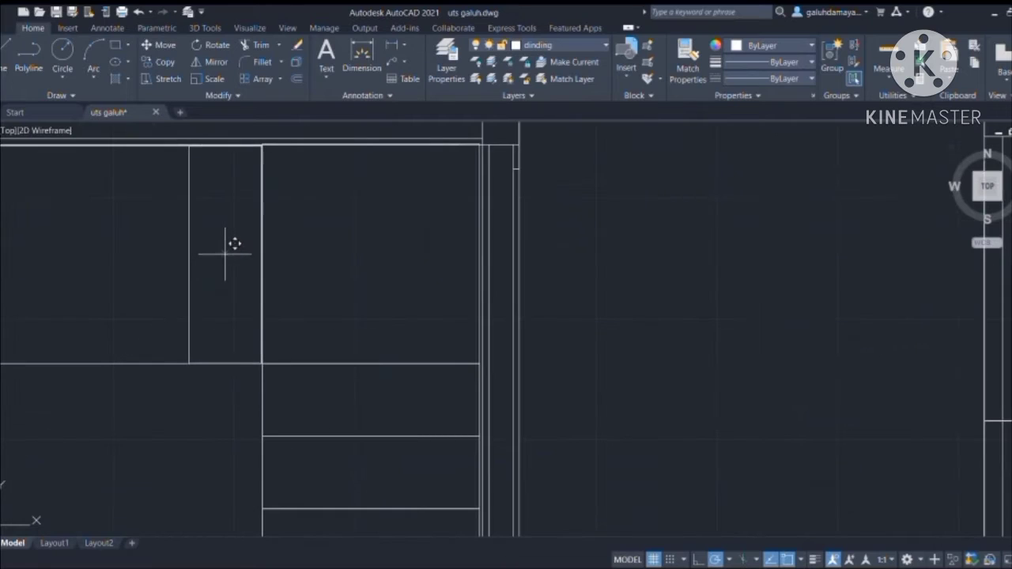
scroll(225, 253, "up", 2)
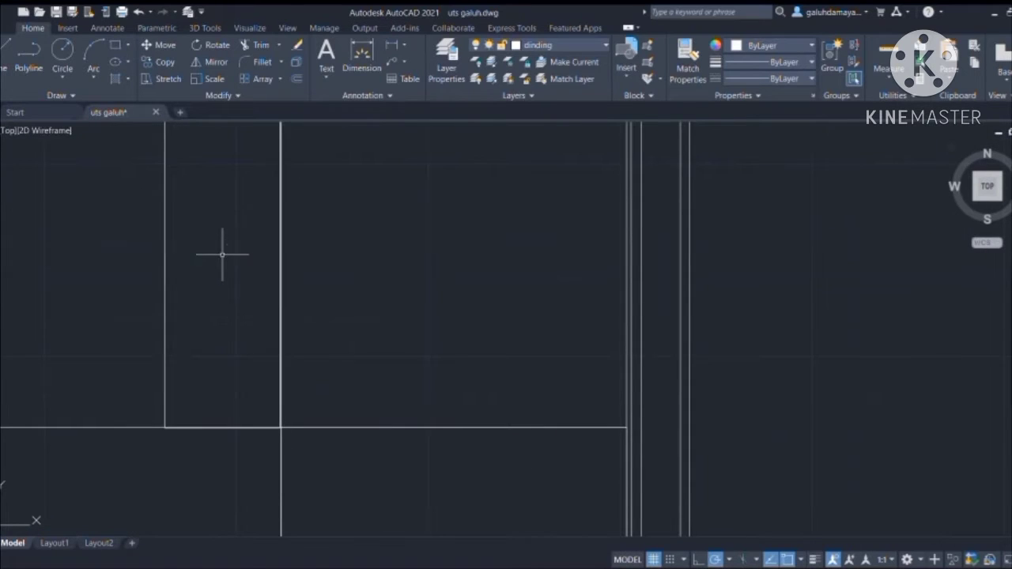
scroll(284, 271, "down", 2)
left_click(138, 12)
left_click(165, 250)
left_click(159, 44)
left_click(214, 245)
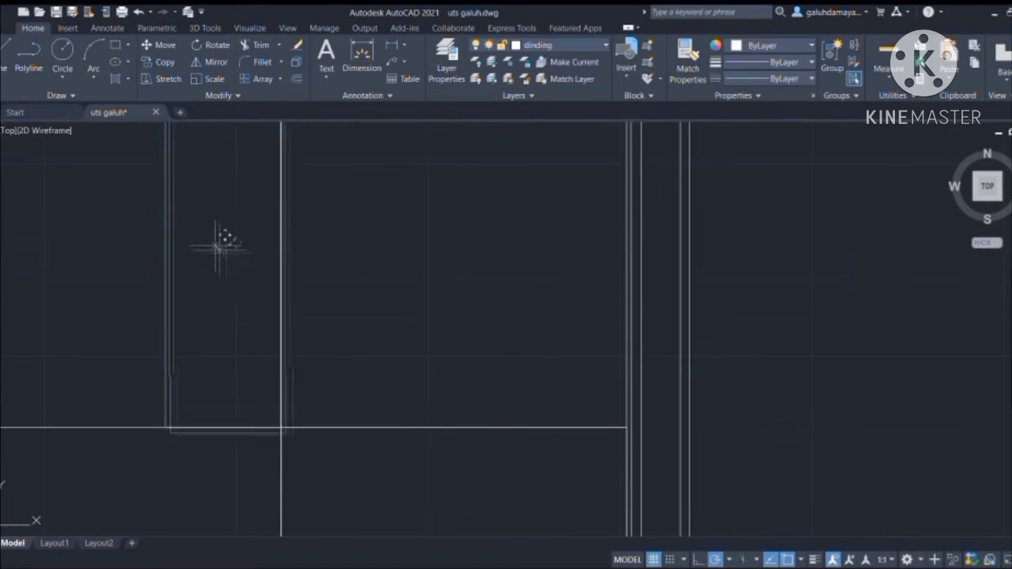
key("Escape")
Copy the upright tread repeatedly to the left, edge to edge, until the horizontal flight is filled with treads.
left_click(162, 238)
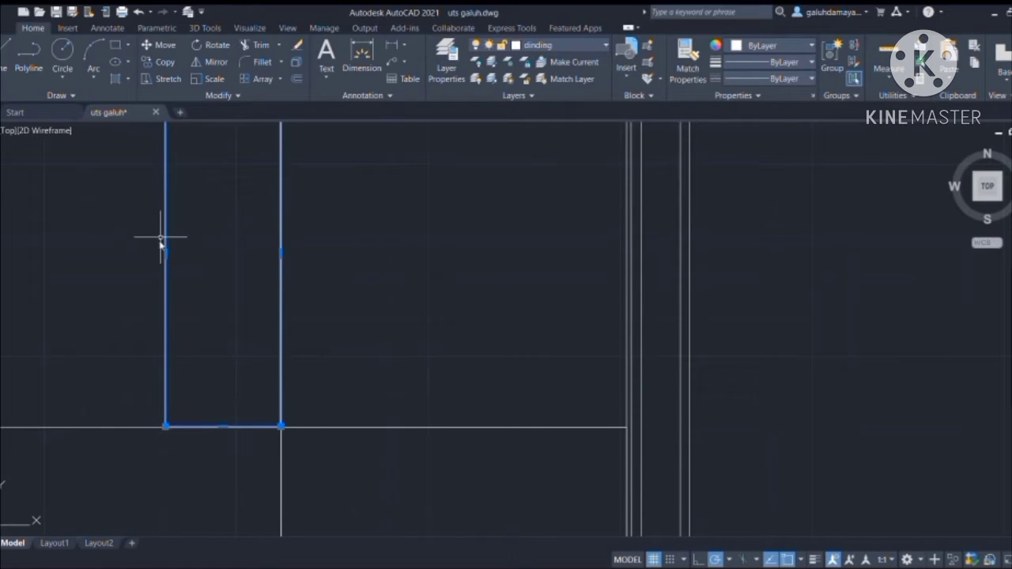
key("space")
left_click(221, 254)
middle_click_drag(18, 253, 297, 267)
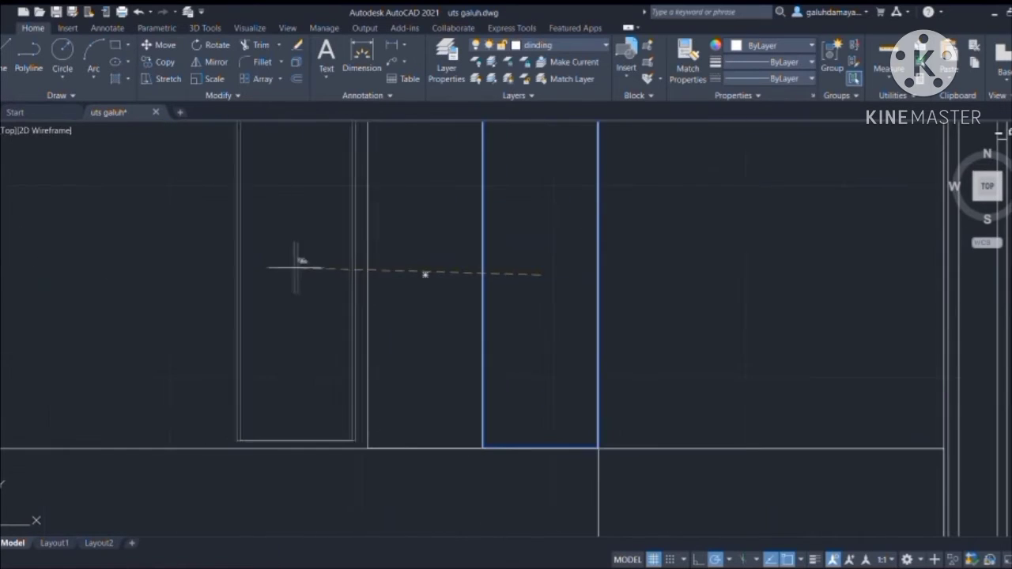
left_click(310, 275)
middle_click_drag(162, 269, 554, 282)
left_click(359, 294)
scroll(279, 296, "down", 1)
left_click(549, 283)
left_click(477, 283)
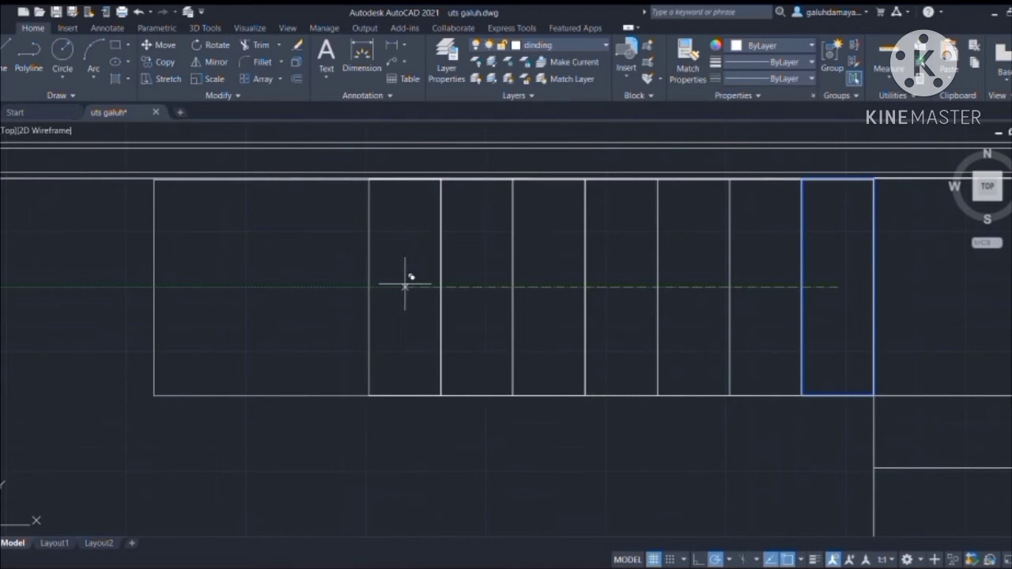
left_click(405, 285)
left_click(333, 286)
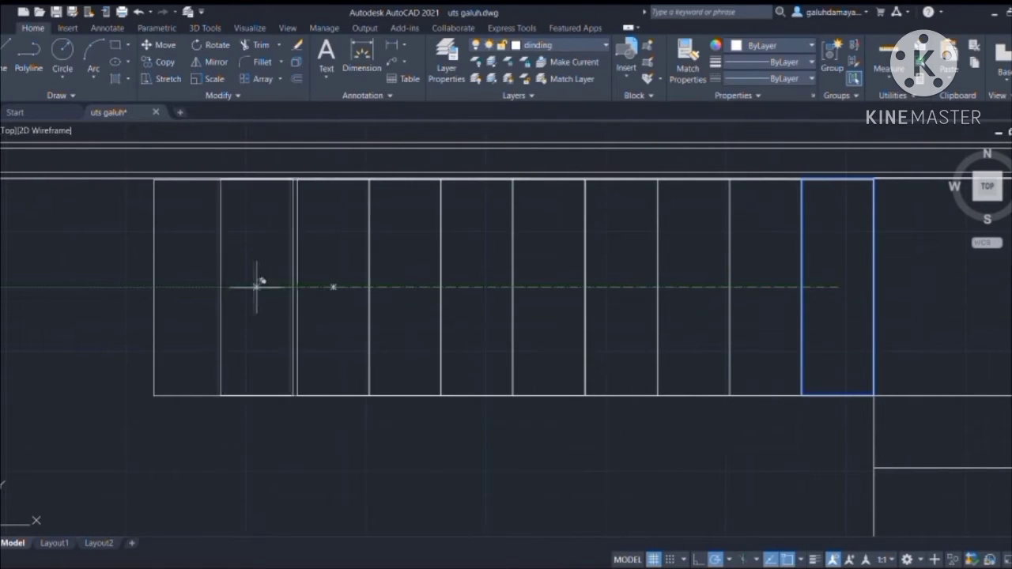
left_click(264, 286)
key("Escape")
Draw the stair direction line along the centre of both flights and delete the misdrawn arrowhead stroke at its left end.
scroll(562, 230, "down", 3)
middle_click_drag(563, 230, 525, 167)
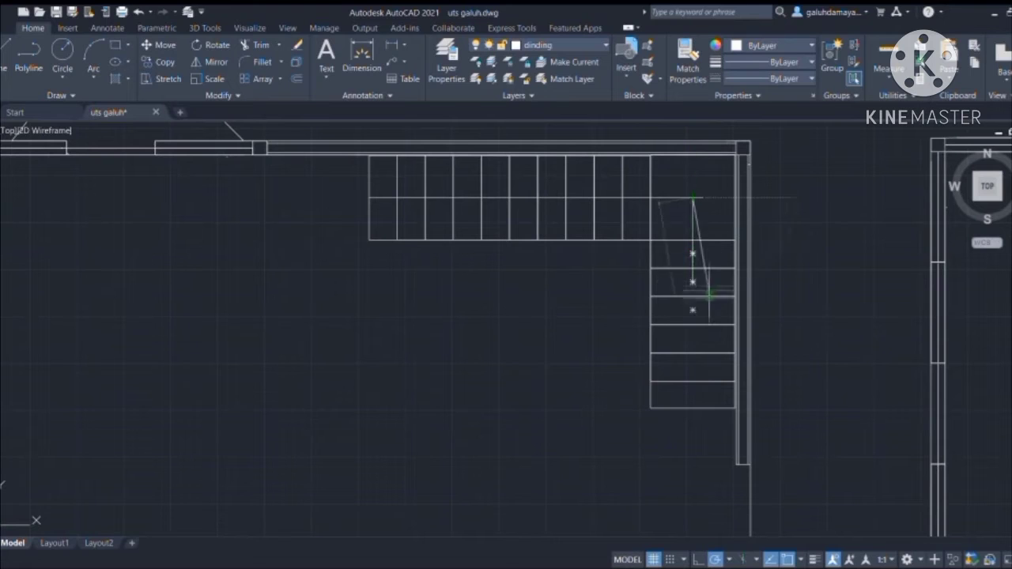
left_click(694, 199)
key("Return")
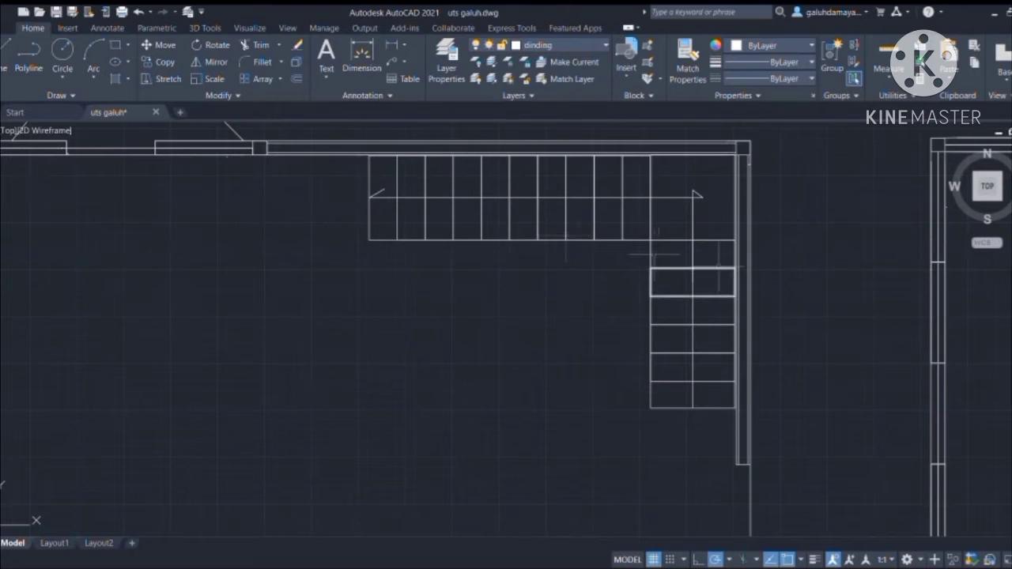
left_click(384, 190)
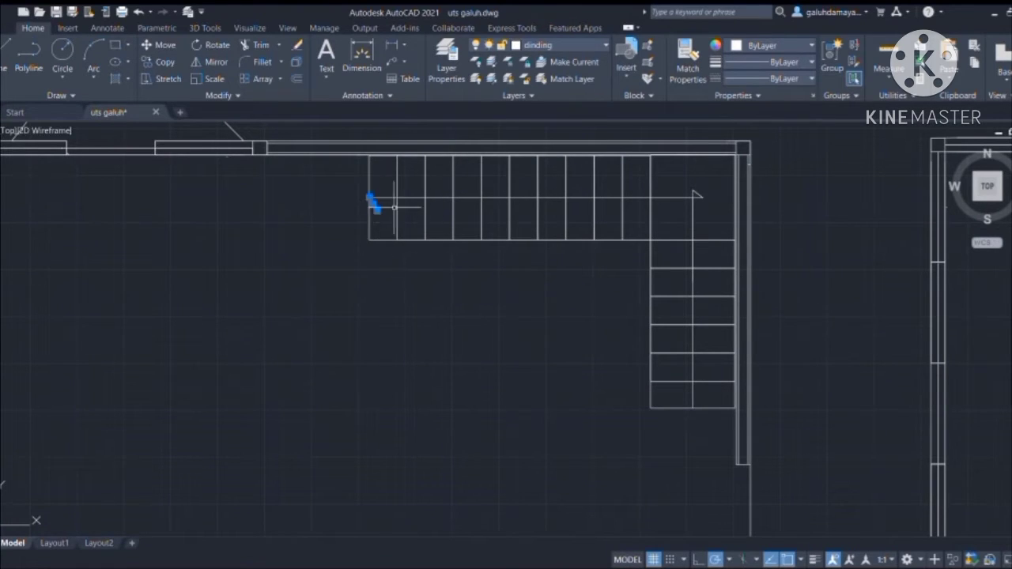
key("Delete")
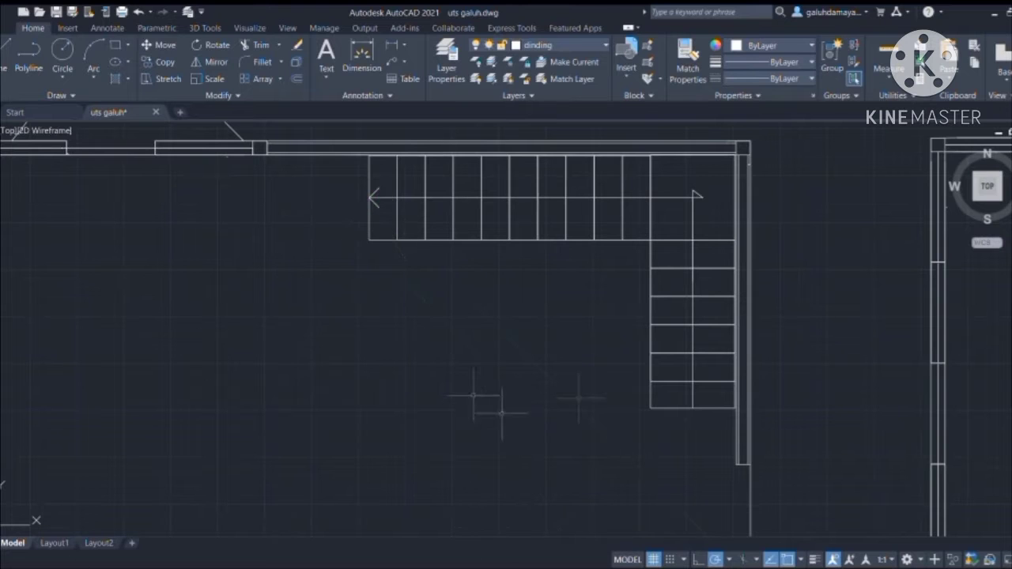
Select the whole L-shaped staircase with its direction arrow in the DENAH LT.1 plan and copy it to the clipboard.
scroll(475, 427, "down", 2)
left_click(447, 228)
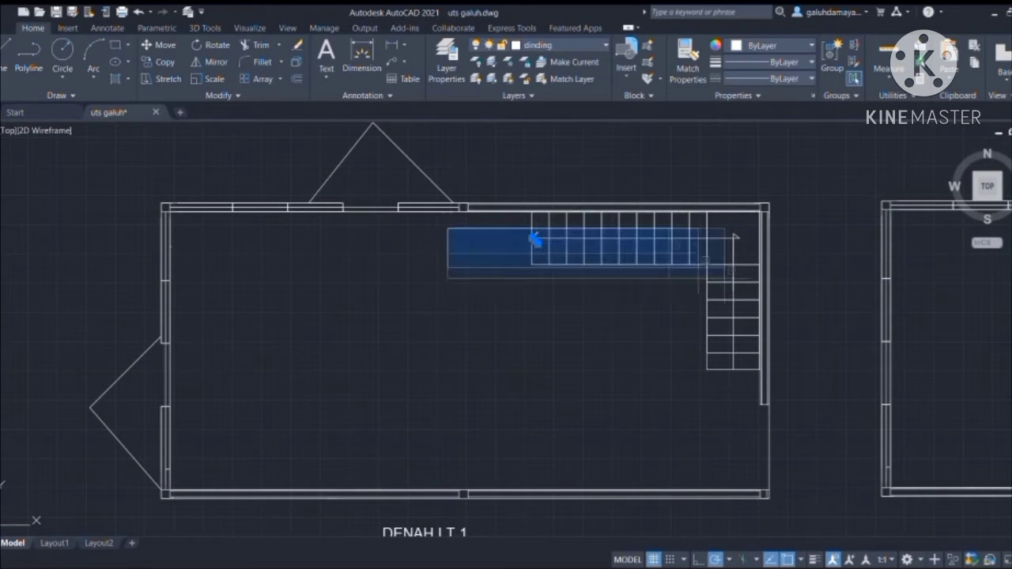
left_click(755, 297)
left_click(753, 227)
left_click(541, 379)
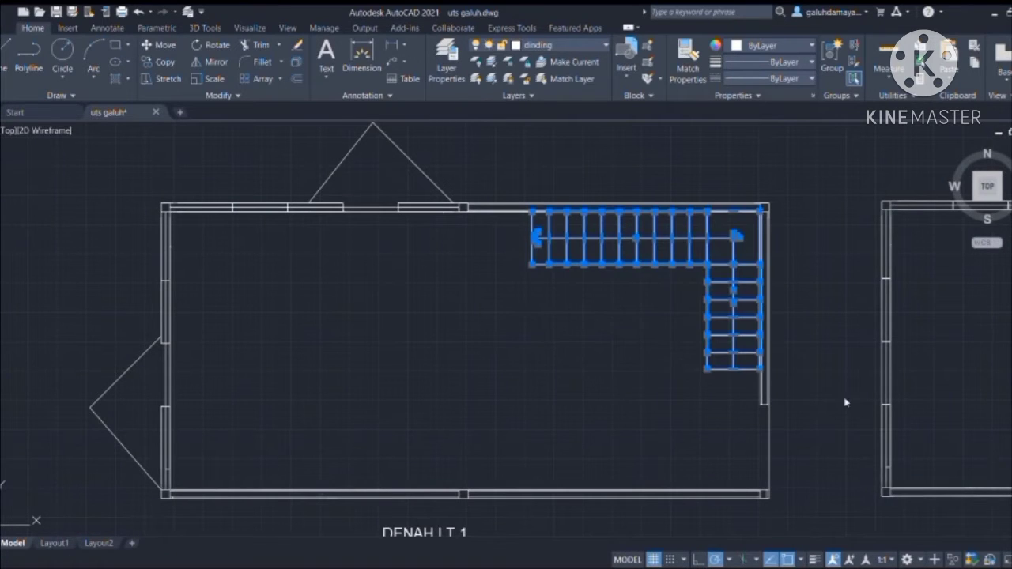
key("ctrl+c")
Paste the staircase into the upper-right corner of the DENAH LT.2 plan, against the walls.
key("ctrl+v")
middle_click_drag(766, 411, 90, 411)
scroll(201, 364, "up", 2)
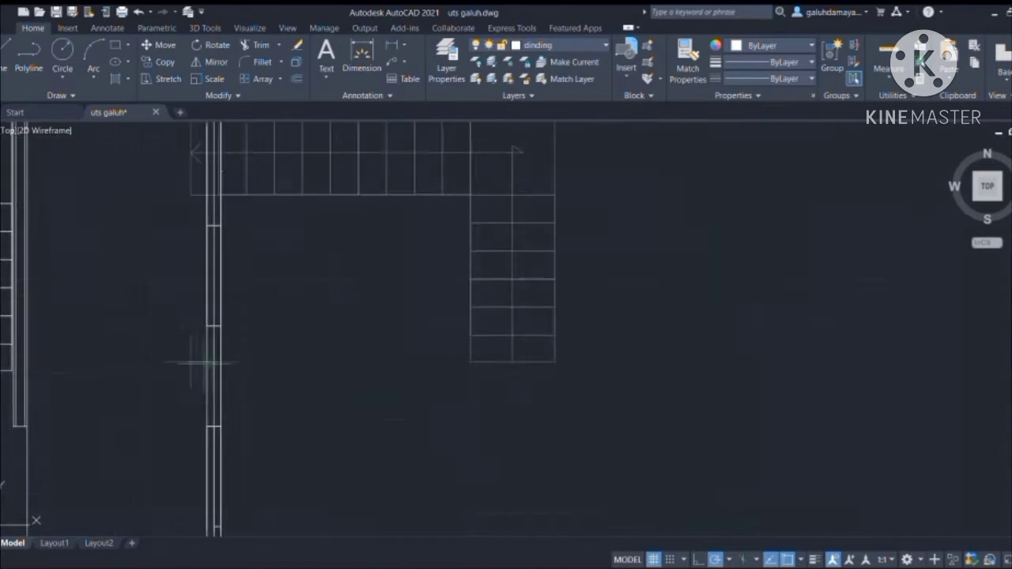
middle_click_drag(311, 356, 43, 353)
scroll(301, 352, "down", 2)
scroll(438, 364, "up", 2)
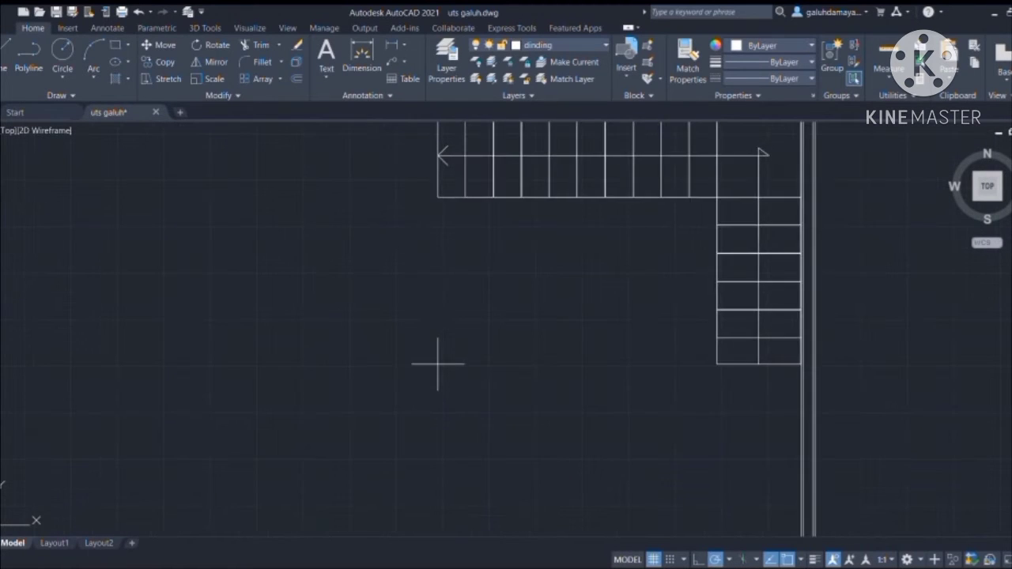
middle_click_drag(438, 364, 447, 443)
left_click(446, 438)
Examine the staircases and walls in the DENAH LT.1 and DENAH LT.2 plans.
scroll(459, 397, "down", 3)
middle_click_drag(276, 282, 574, 272)
scroll(574, 272, "up", 1)
middle_click_drag(751, 284, 592, 232)
scroll(697, 341, "up", 2)
scroll(692, 340, "down", 4)
scroll(340, 317, "up", 2)
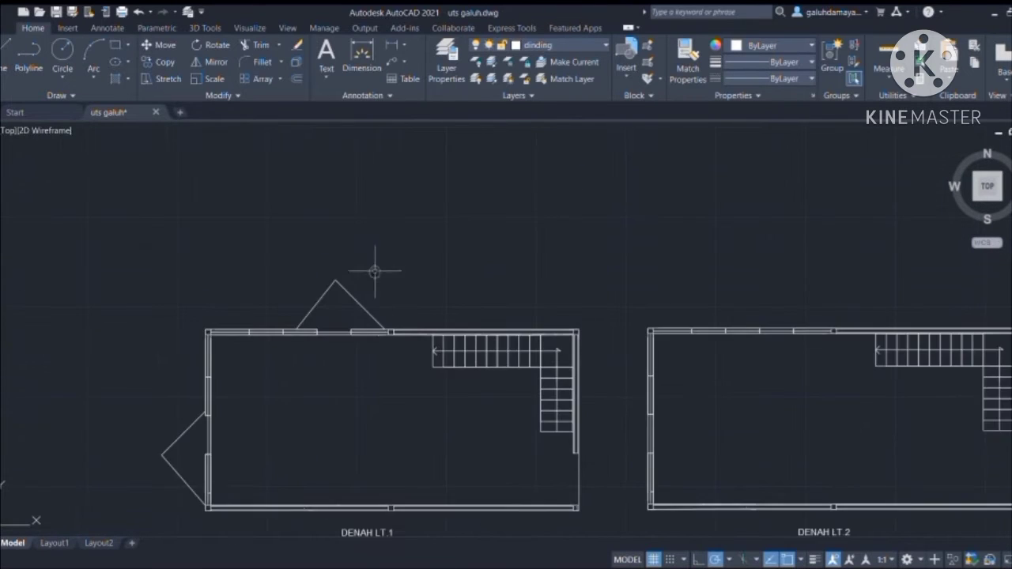
middle_click_drag(376, 272, 505, 223)
middle_click_drag(665, 230, 555, 243)
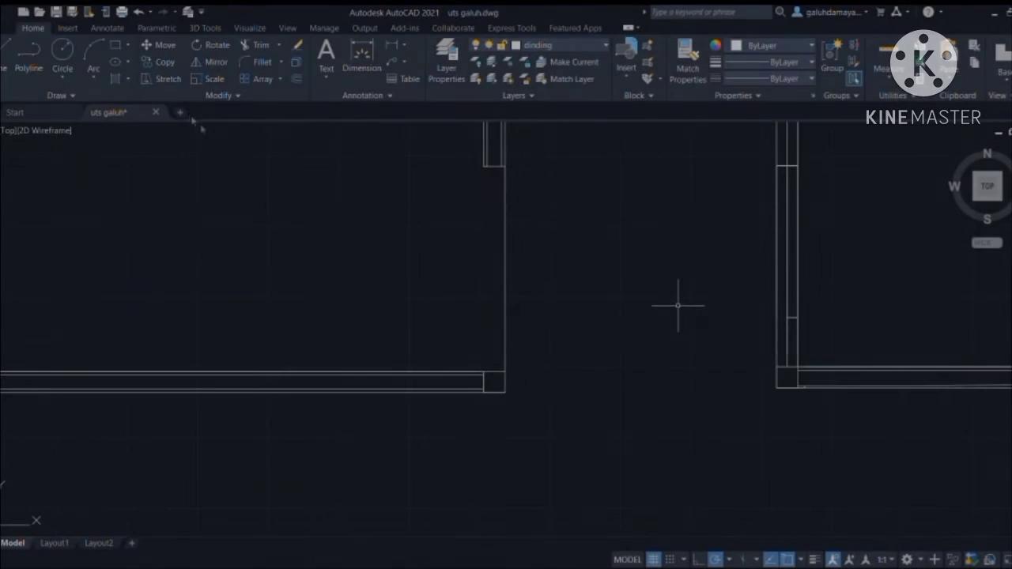
Draw the door swing arc from the wall end below the stairs through the tip of the door leaf in DENAH LT.1.
left_click(101, 46)
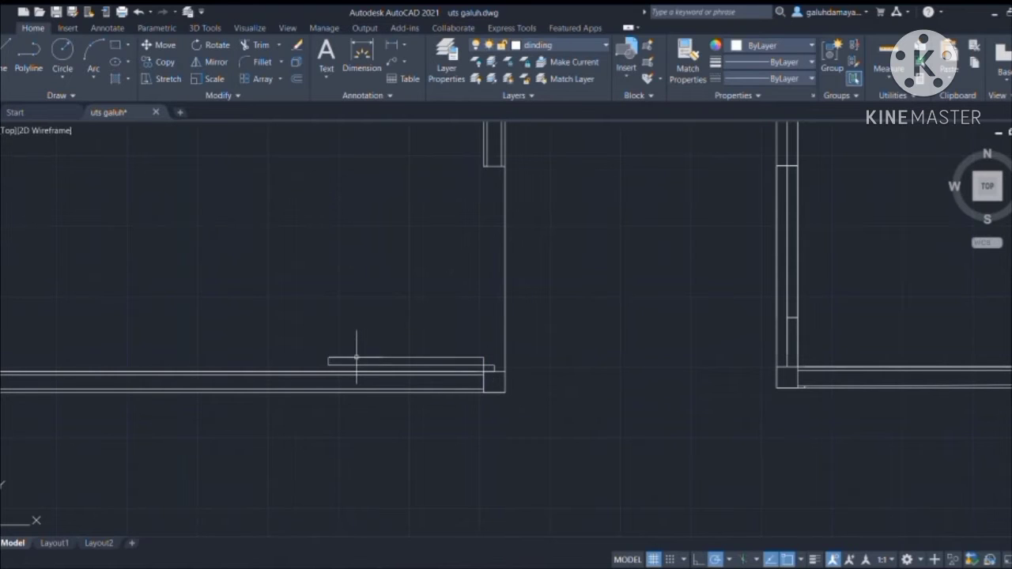
scroll(463, 385, "down", 4)
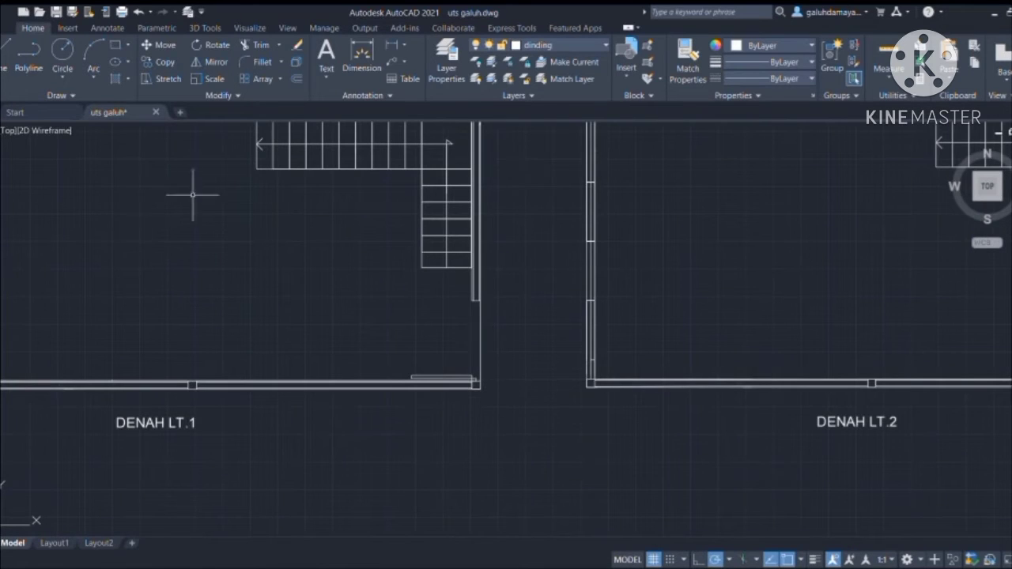
scroll(471, 300, "up", 2)
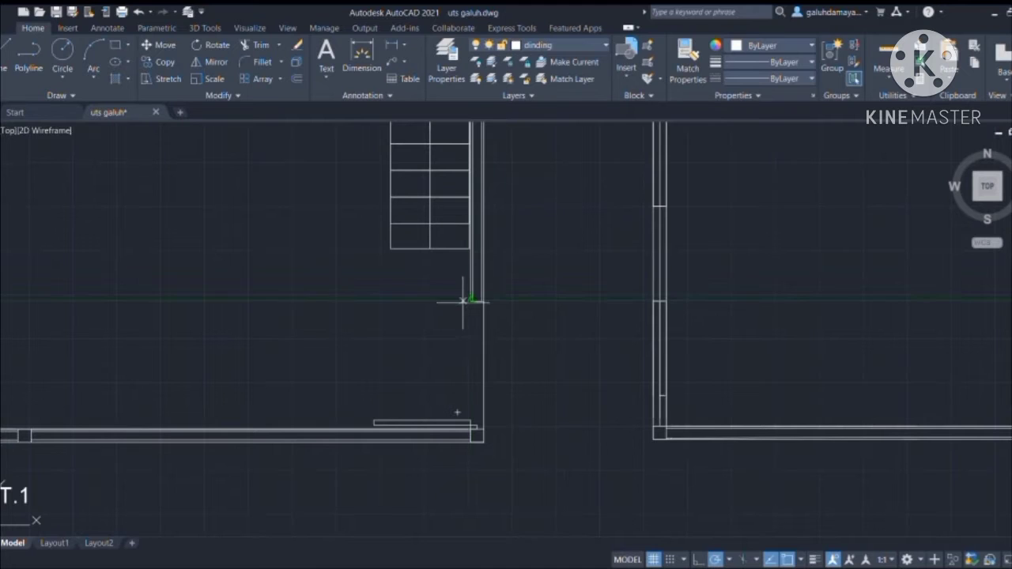
scroll(471, 301, "up", 3)
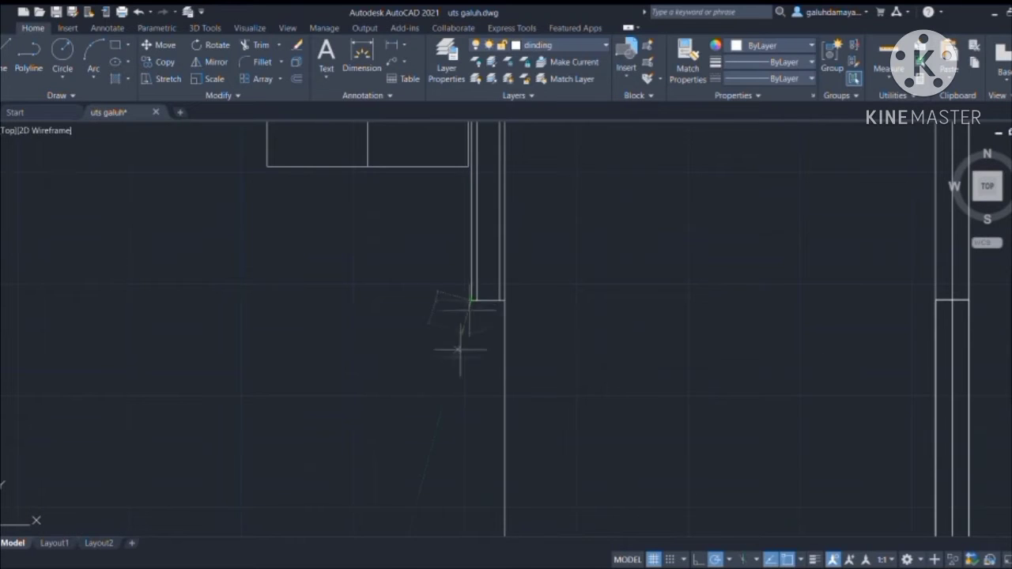
scroll(460, 349, "down", 2)
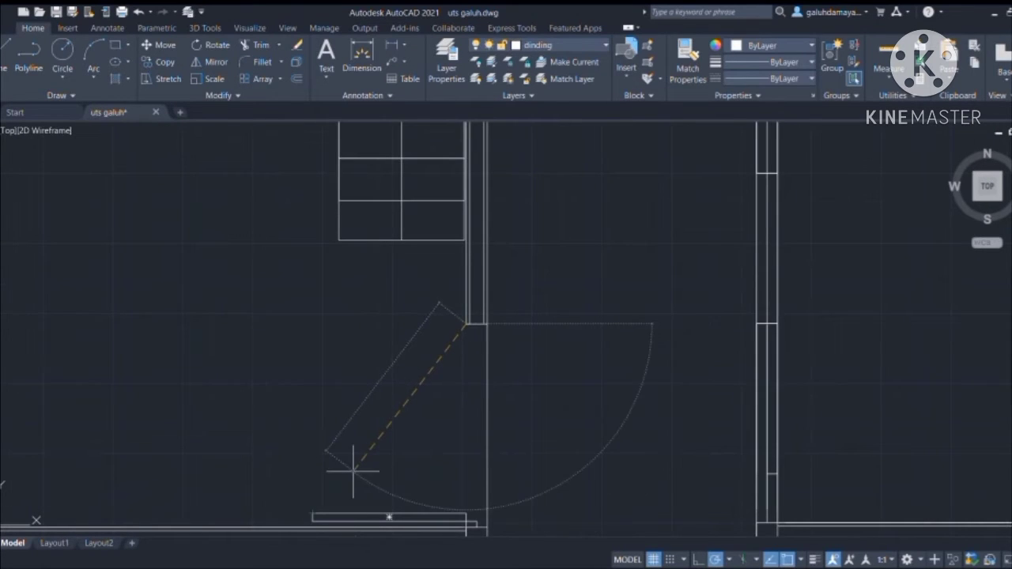
scroll(354, 472, "down", 2)
scroll(335, 369, "up", 1)
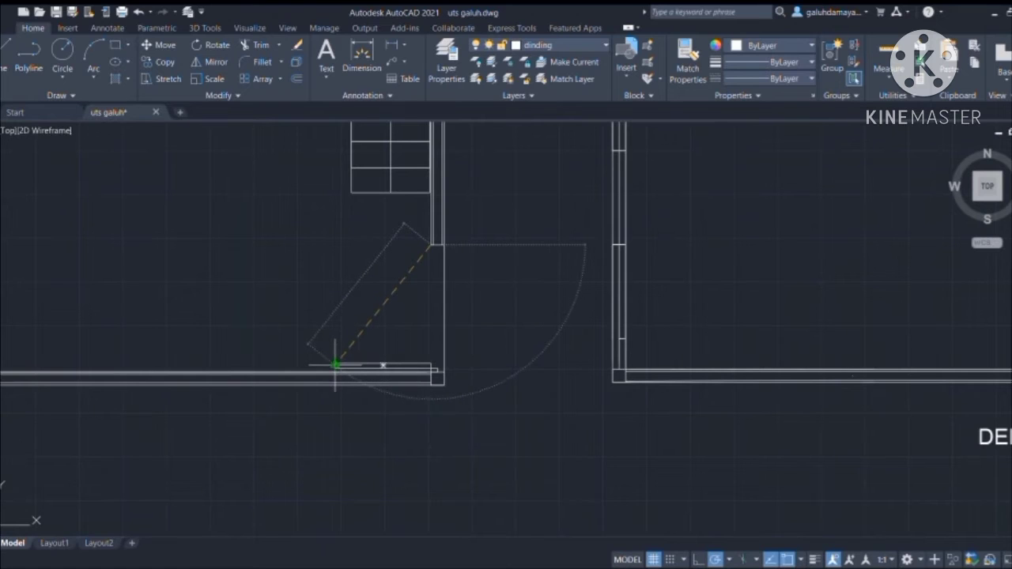
left_click(335, 364)
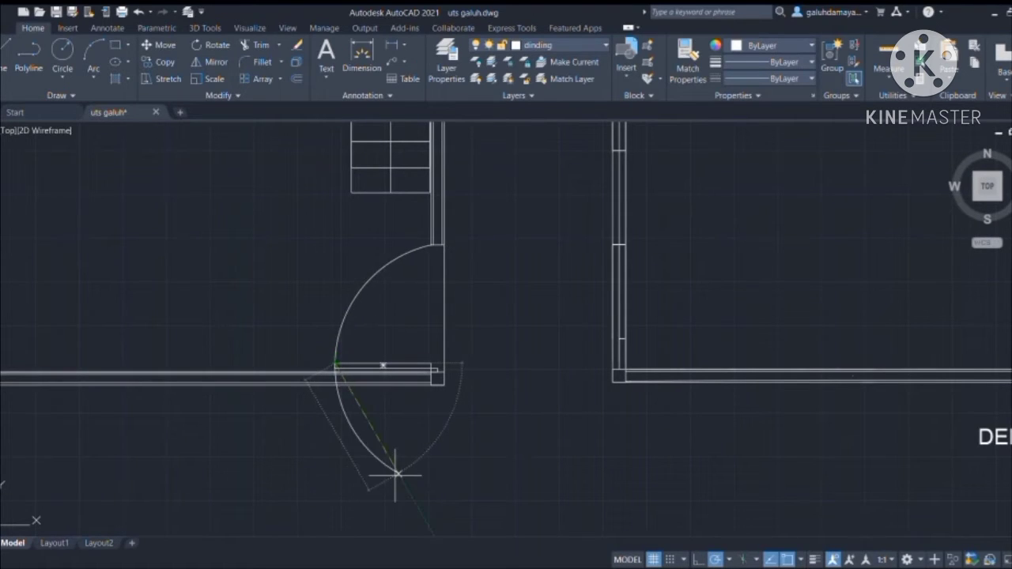
left_click(395, 475)
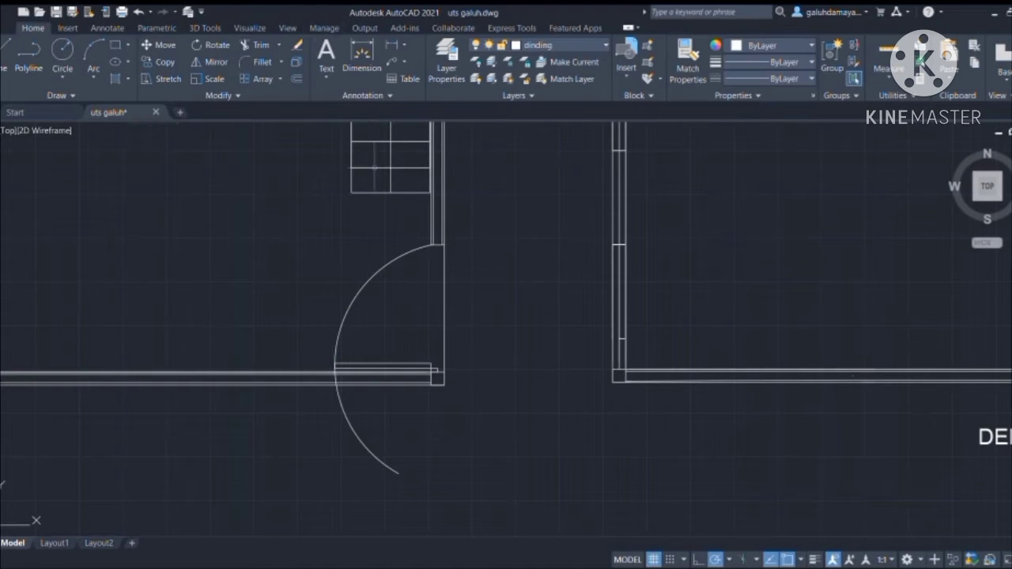
Trim away the part of the door swing arc that extends below the door leaf and across the lower wall.
scroll(350, 280, "up", 4)
scroll(351, 281, "up", 6)
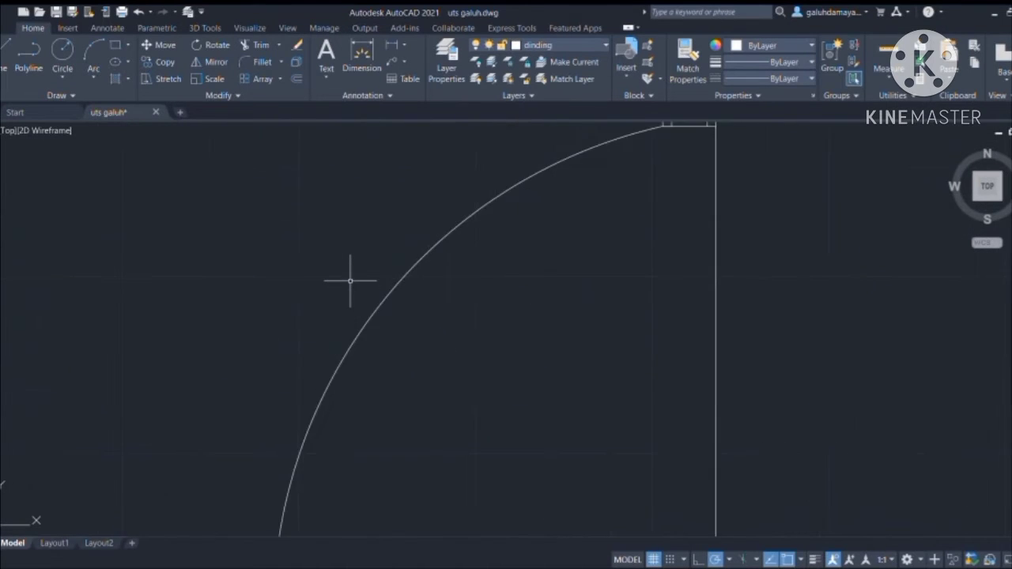
scroll(520, 289, "down", 5)
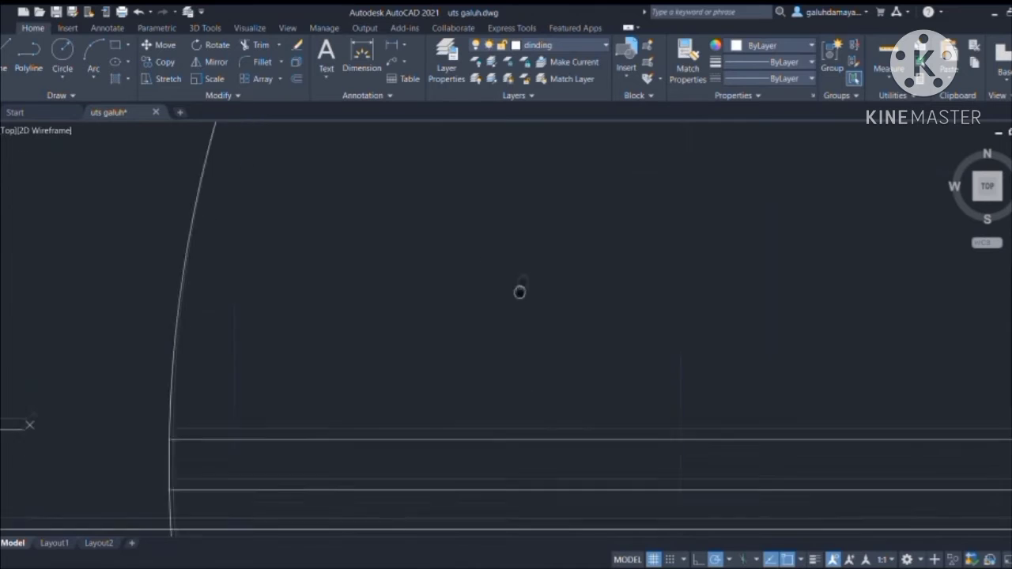
scroll(378, 440, "down", 3)
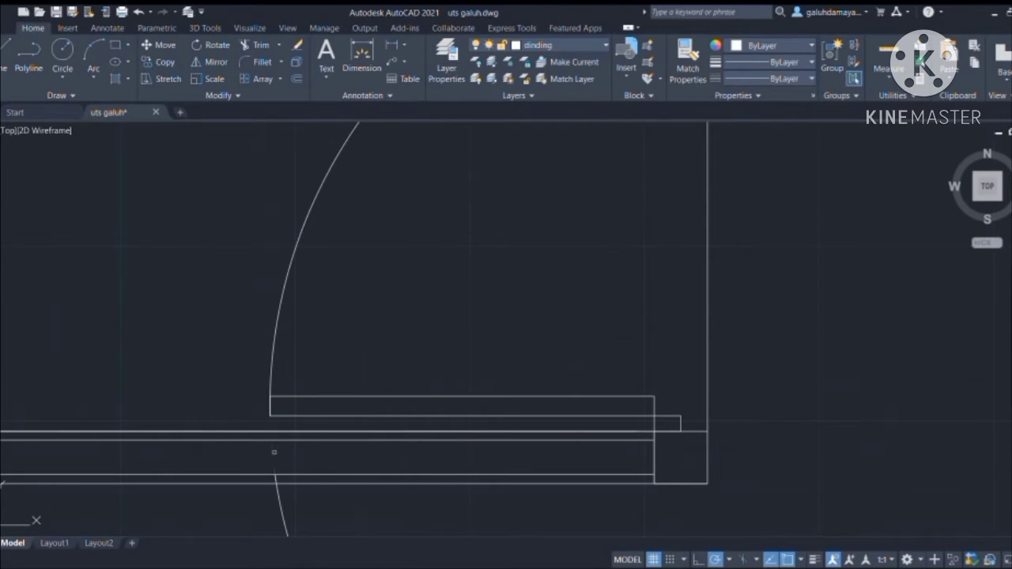
scroll(273, 451, "down", 3)
scroll(271, 443, "up", 4)
scroll(323, 461, "down", 2)
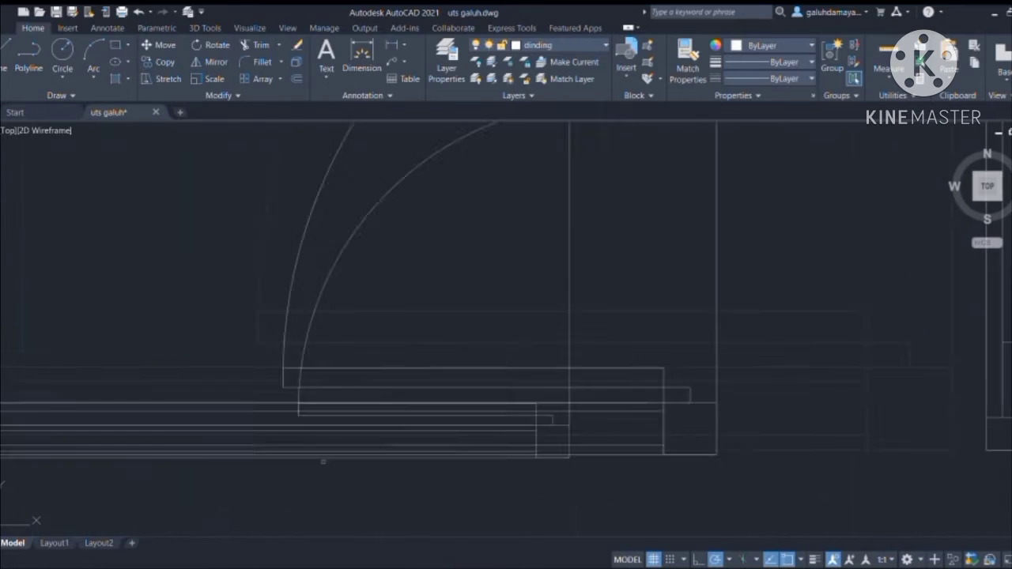
scroll(323, 462, "down", 1)
middle_click_drag(546, 452, 529, 289)
scroll(511, 344, "up", 1)
scroll(511, 342, "down", 3)
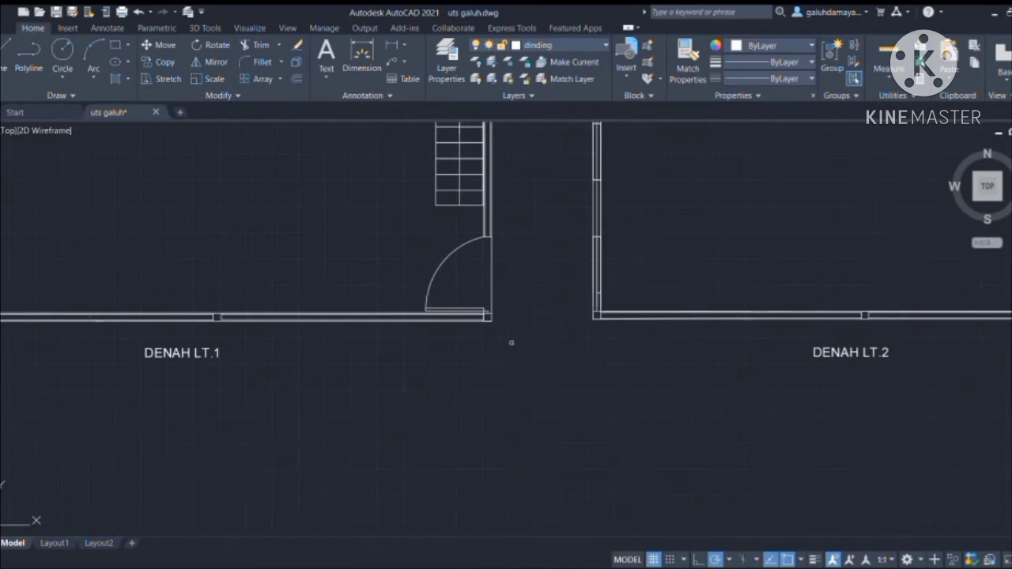
Move the TV cabinet from the loose furniture into DENAH LT.1, against the inside of the lower wall.
scroll(506, 352, "down", 3)
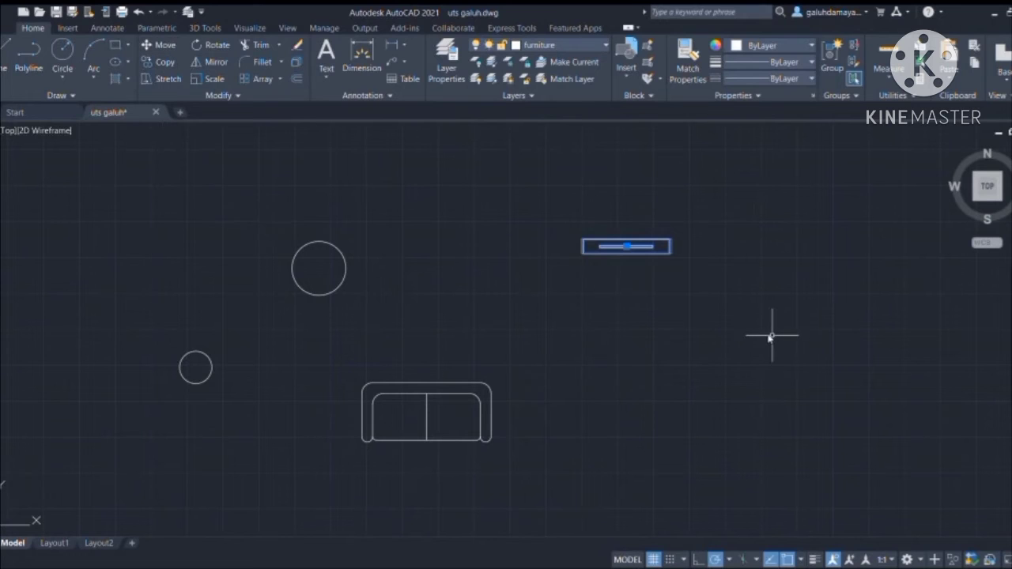
left_click(627, 246)
middle_click_drag(1000, 353, 353, 322)
scroll(568, 281, "down", 4)
middle_click_drag(825, 312, 401, 276)
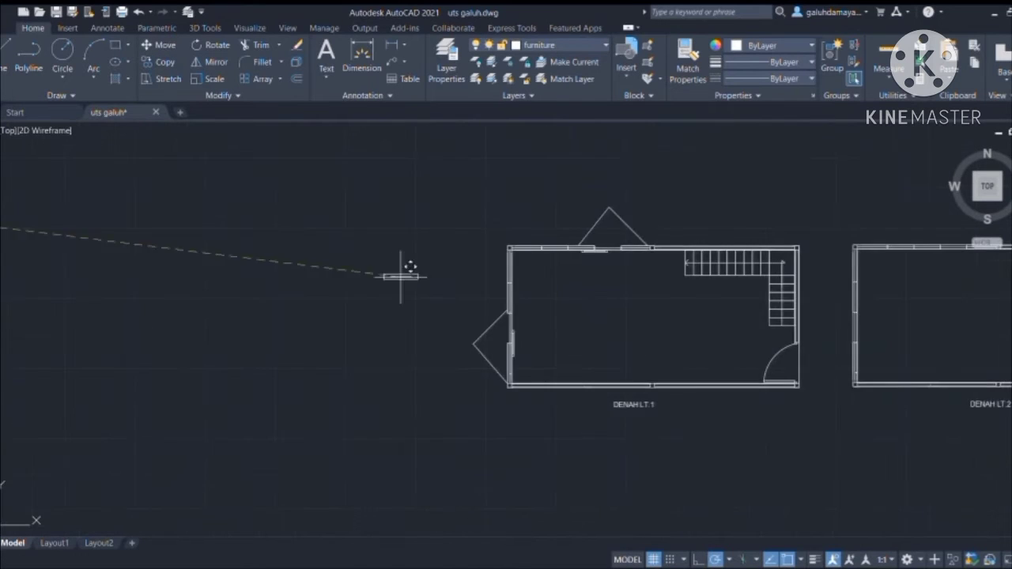
scroll(675, 382, "up", 2)
scroll(571, 373, "up", 3)
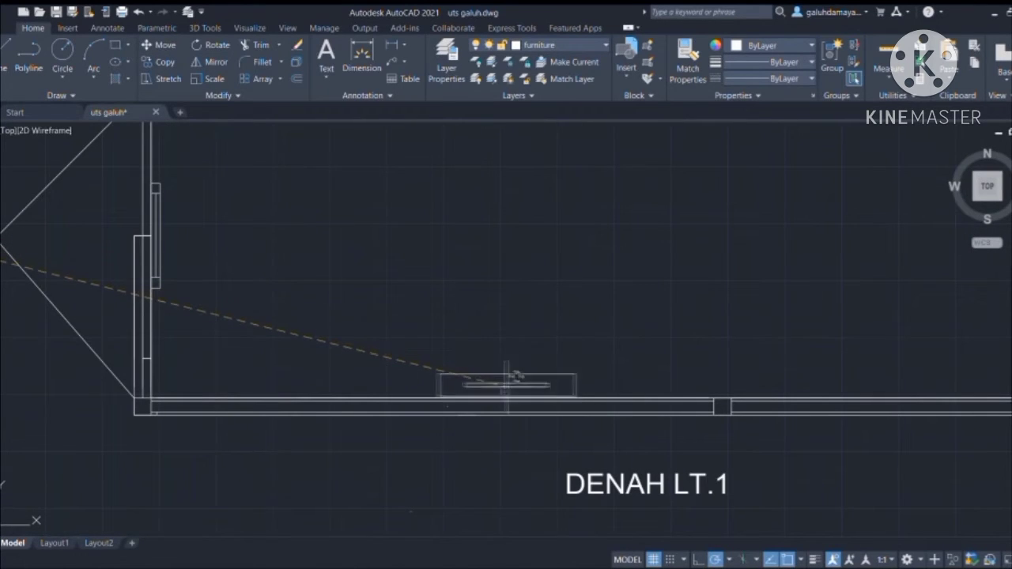
scroll(522, 376, "down", 6)
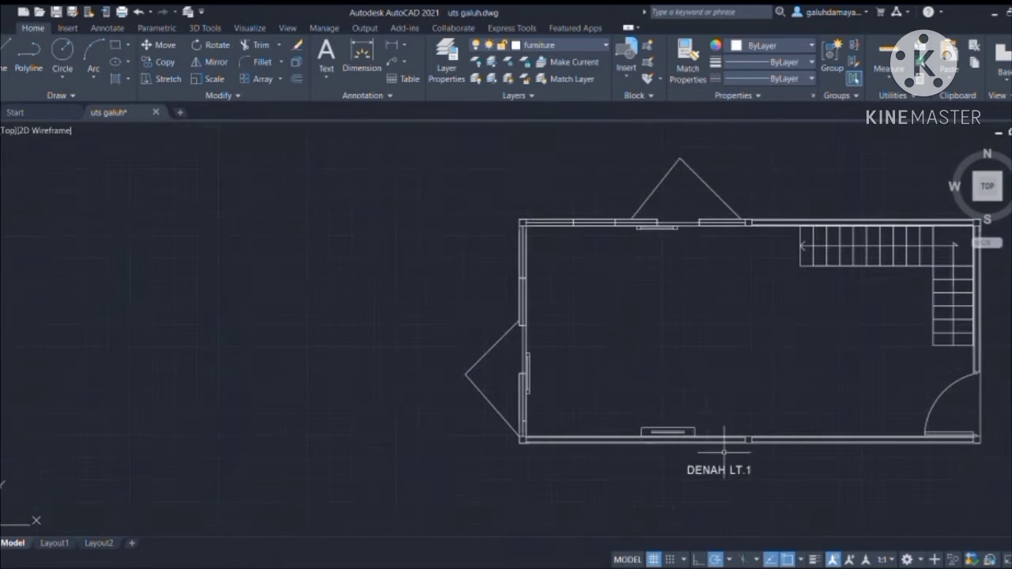
Move the two-seat sofa into DENAH LT.1, above the TV cabinet.
middle_click_drag(489, 357, 524, 341)
scroll(299, 341, "up", 2)
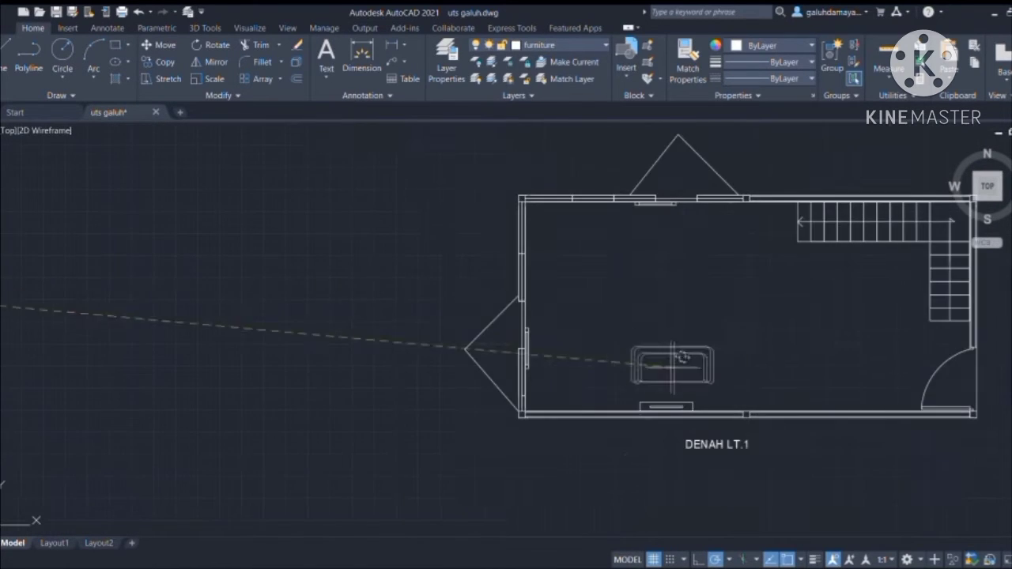
scroll(669, 359, "up", 3)
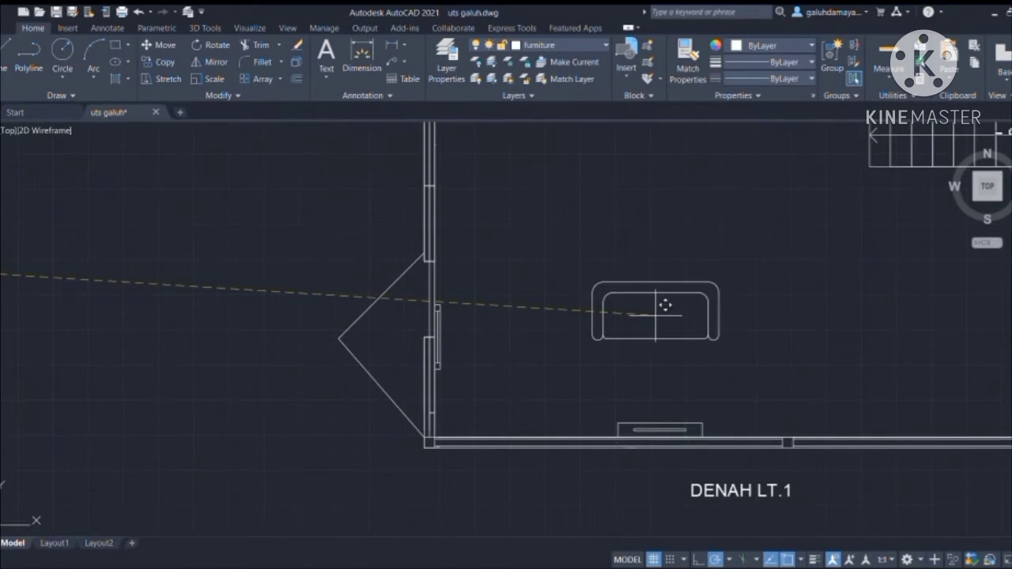
left_click(686, 300)
left_click(655, 311)
key("Escape")
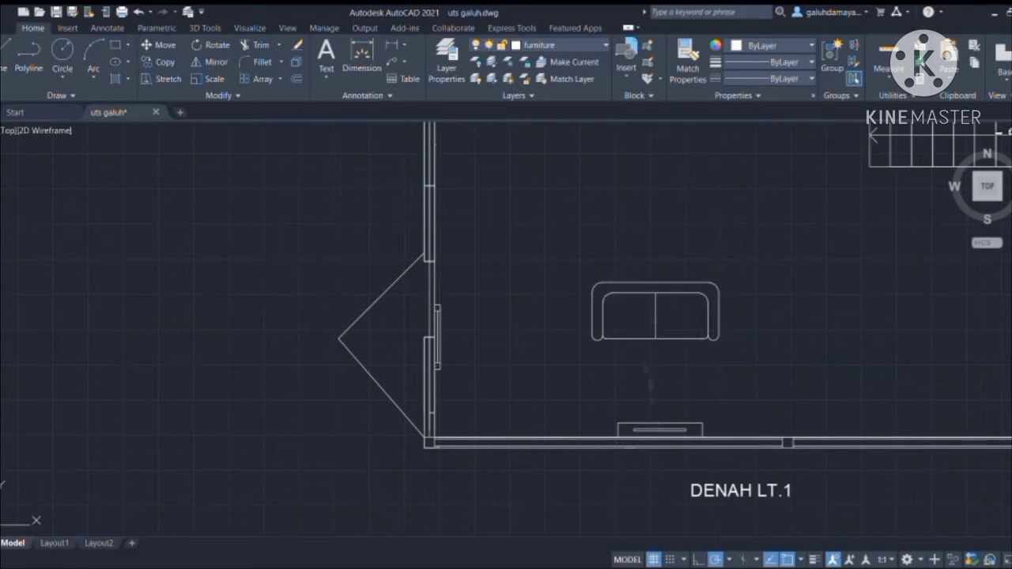
Shift the TV cabinet along the lower wall so that it is centred on the sofa.
left_click(651, 427)
left_click(638, 389)
left_click(727, 396)
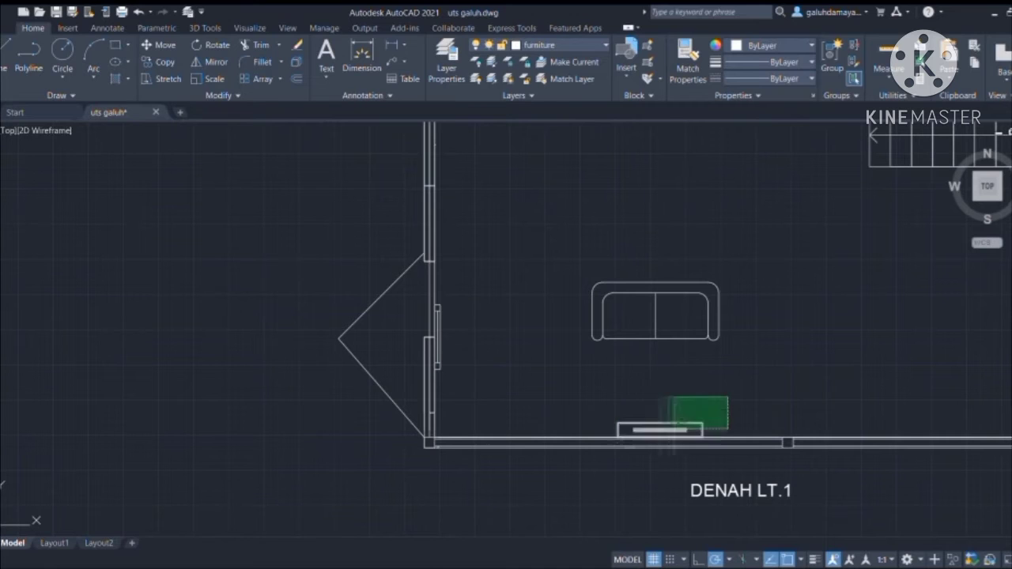
left_click(671, 429)
scroll(654, 430, "up", 4)
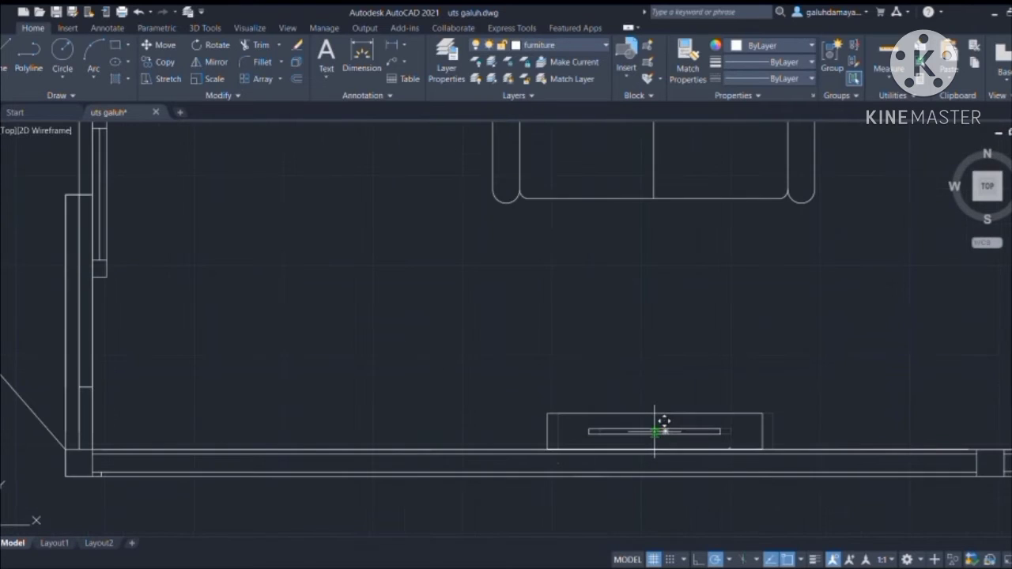
left_click(655, 432)
scroll(766, 353, "down", 5)
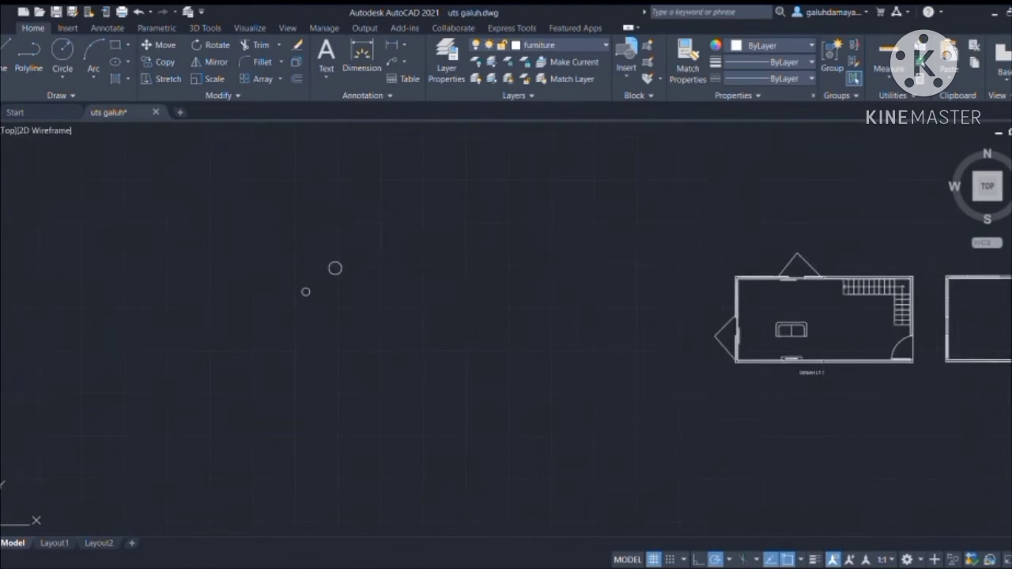
Move the large circle between the sofa and TV cabinet in DENAH LT.1, and carry the small circle toward the plan.
scroll(910, 345, "up", 2)
scroll(715, 360, "up", 4)
scroll(715, 350, "down", 6)
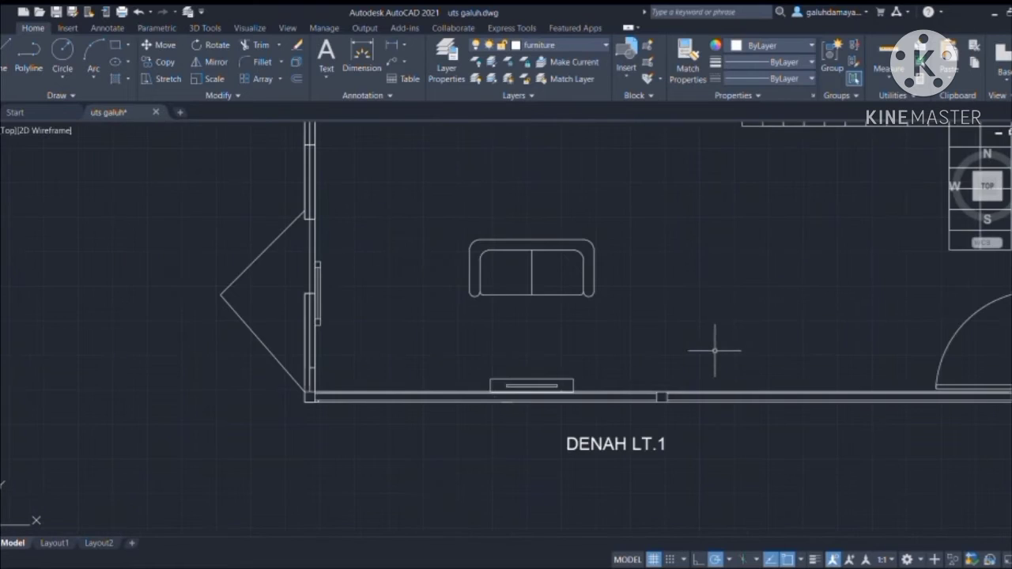
middle_click_drag(359, 307, 665, 326)
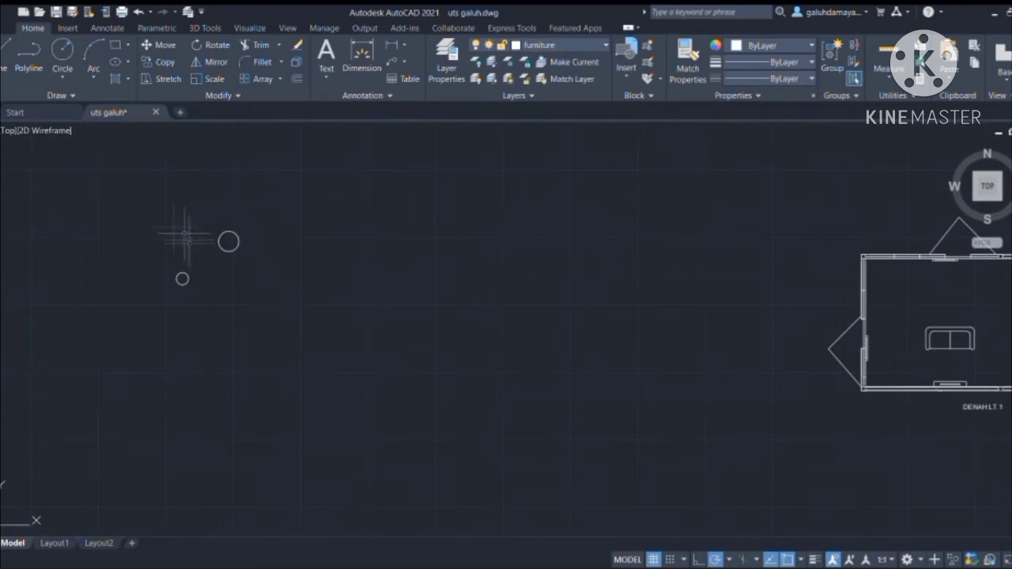
left_click(229, 241)
middle_click_drag(703, 296, 400, 291)
scroll(648, 373, "up", 2)
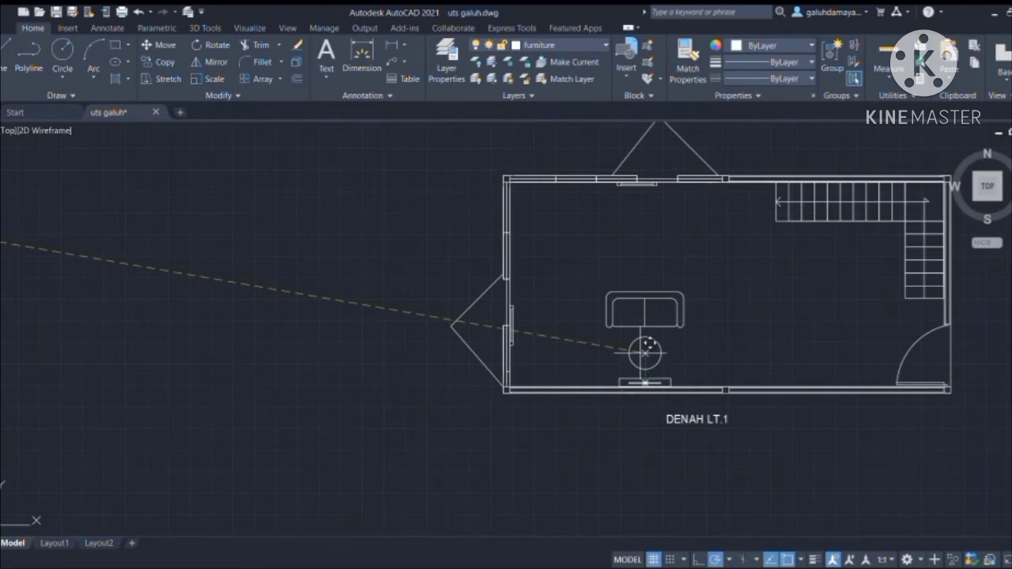
left_click(644, 352)
scroll(395, 323, "down", 2)
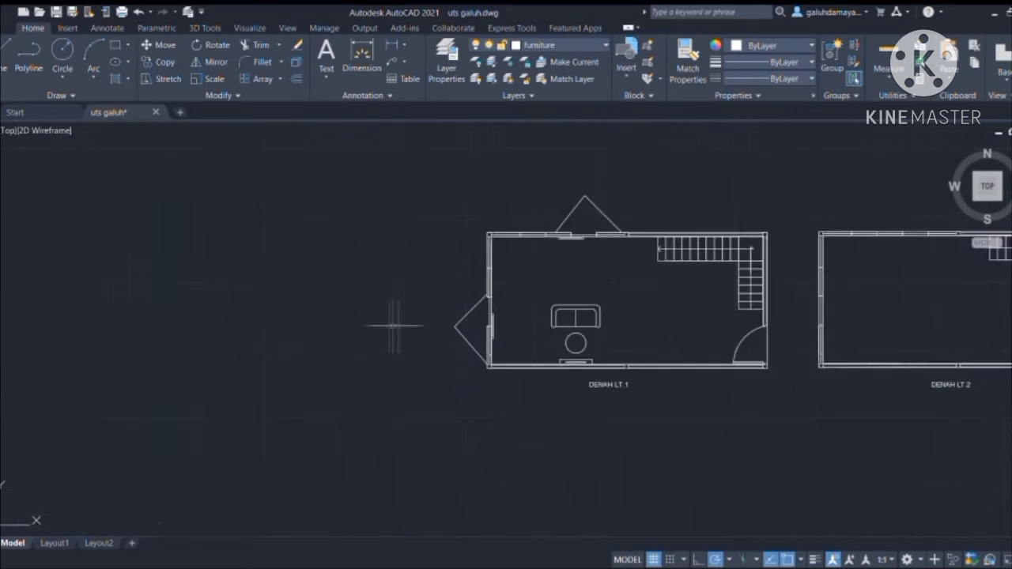
middle_click_drag(204, 323, 526, 297)
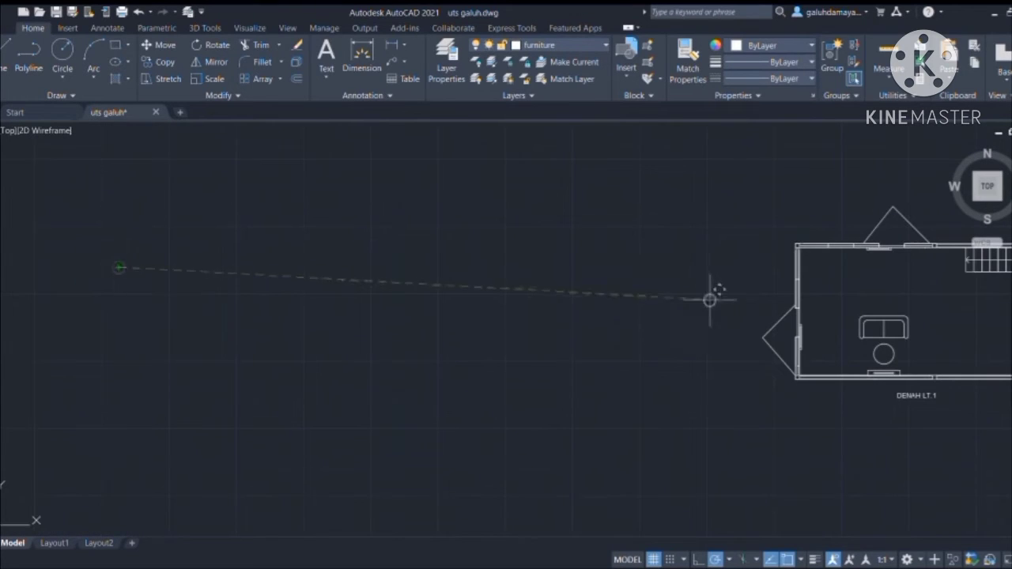
middle_click_drag(710, 299, 543, 290)
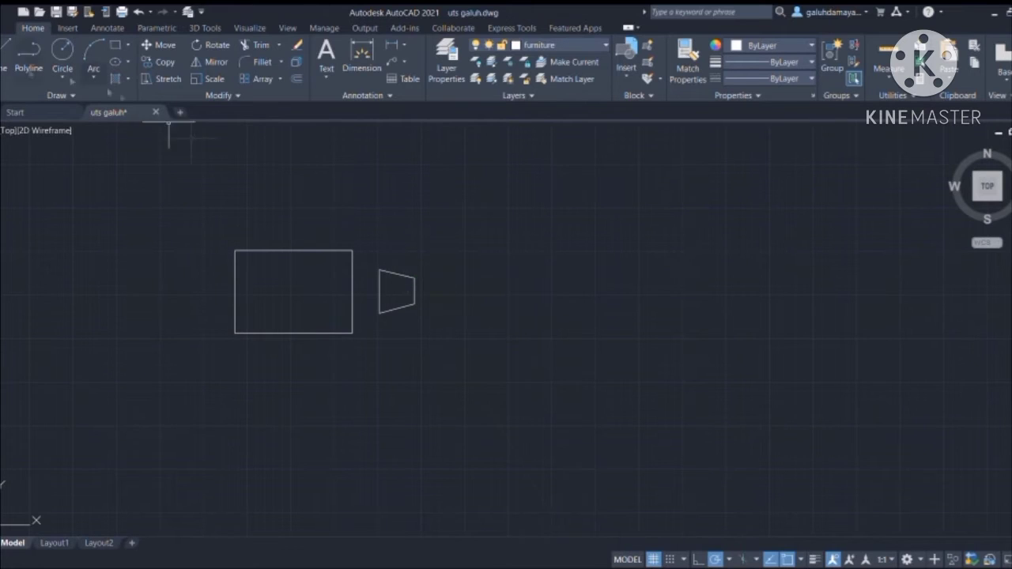
Draw a narrow upright rectangle as the chair's backrest beside the short edge of the trapezoid seat, matching that edge's length.
scroll(476, 284, "up", 4)
middle_click_drag(100, 248, 217, 259)
left_click(217, 259)
left_click(216, 426)
left_click(229, 426)
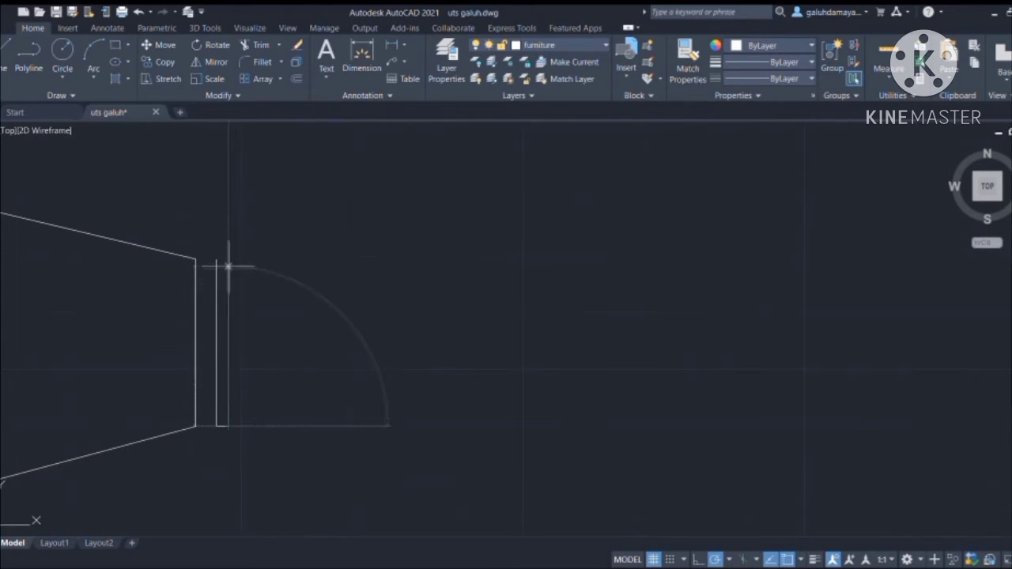
left_click(228, 260)
key("Return")
left_click(216, 342)
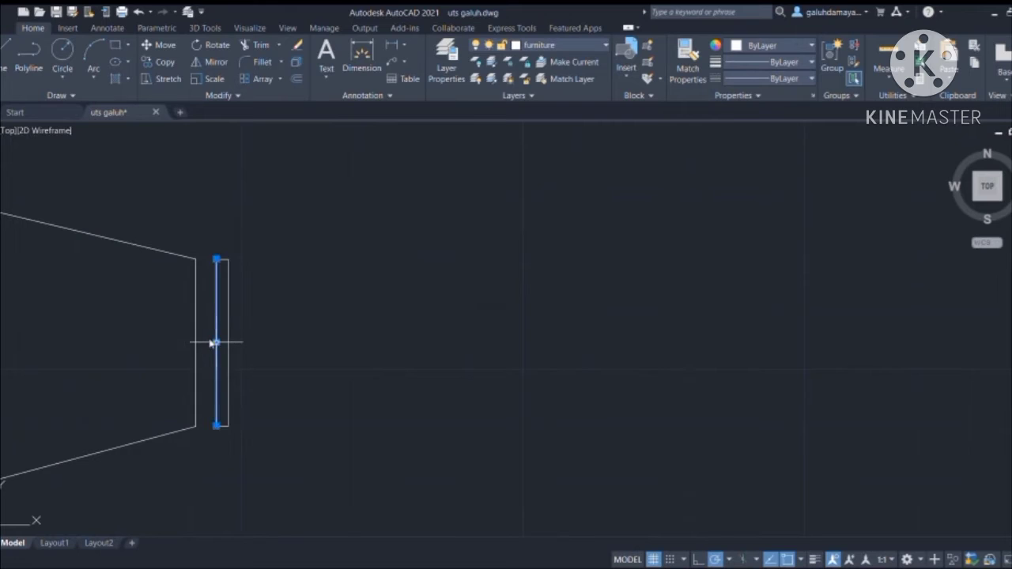
type("m")
key("Return")
left_click(216, 342)
key("Escape")
Move the whole backrest rectangle closer to the short edge of the trapezoid seat.
left_click(204, 245)
left_click(257, 443)
key("Return")
left_click(216, 342)
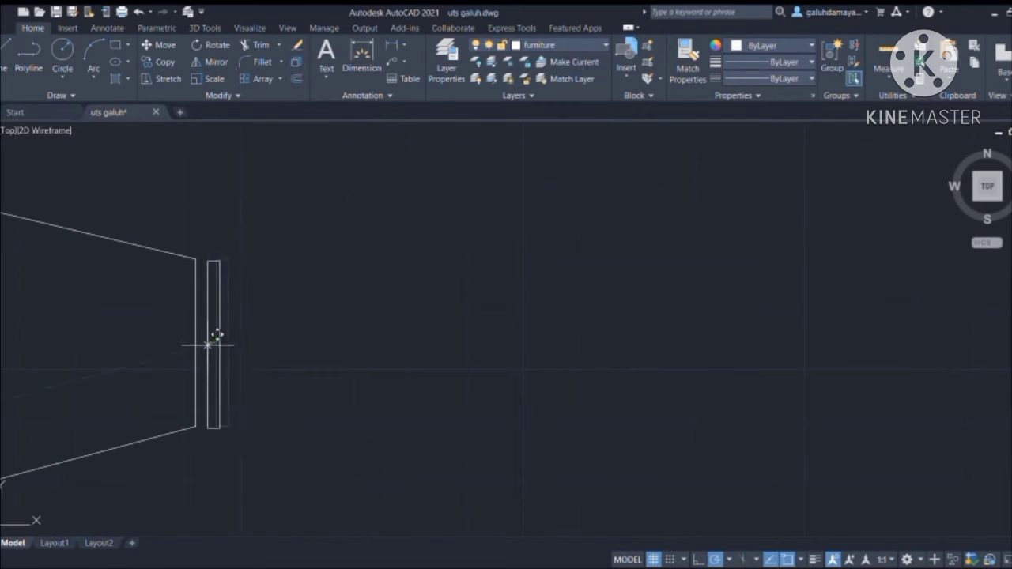
left_click(207, 344)
scroll(298, 356, "down", 5)
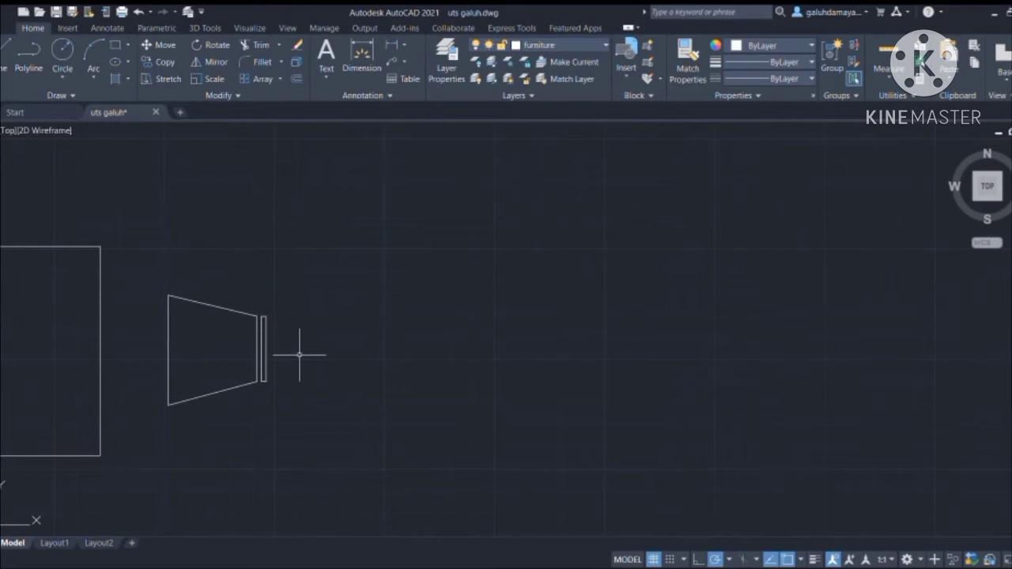
Select the trapezoid seat and its backrest and combine them into one group.
scroll(299, 355, "down", 4)
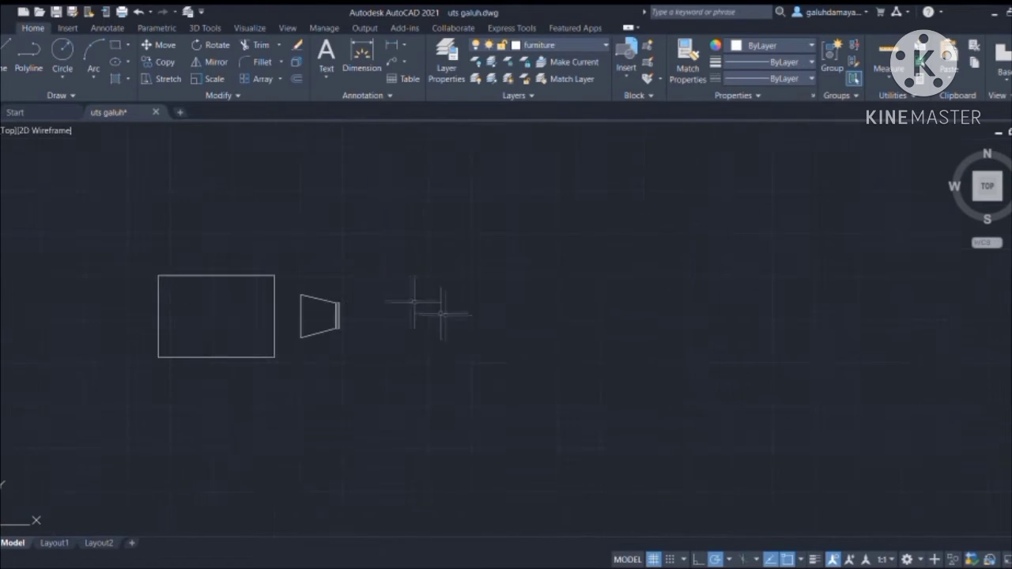
left_click(298, 273)
left_click(423, 475)
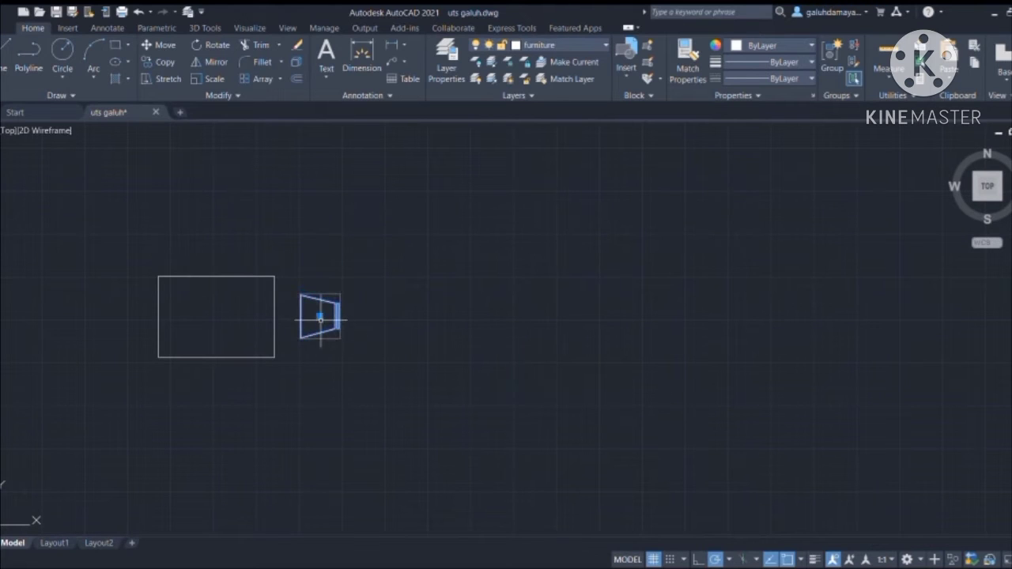
Place the chair above the table and rotate it so its backrest points away from the table.
left_click(215, 240)
left_click(211, 45)
left_click(209, 242)
left_click(210, 204)
left_click(226, 247)
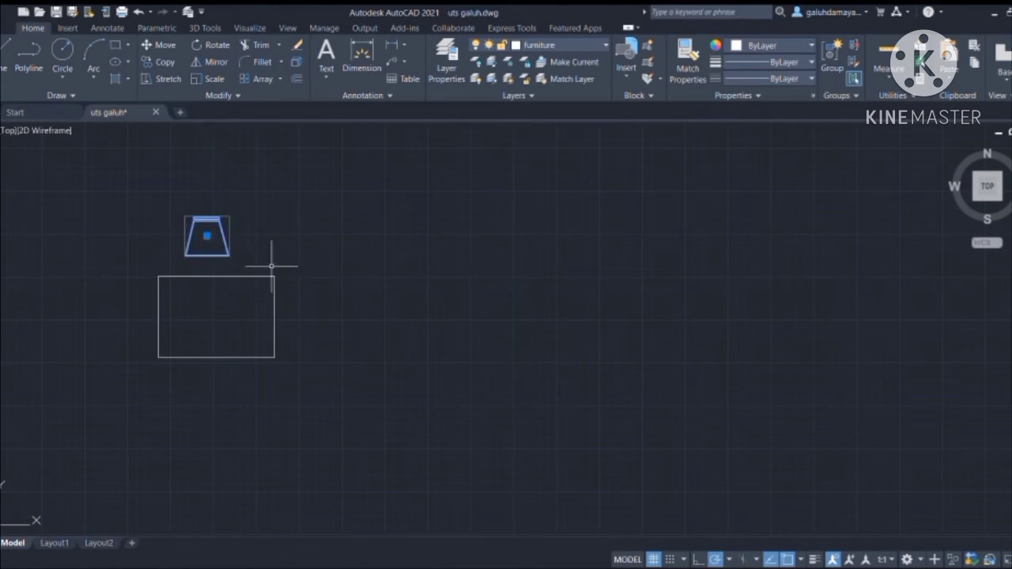
Paste a copy of the chair beside the table's right short edge and rotate it with its backrest facing outward.
key("ctrl+c")
key("ctrl+v")
left_click(298, 325)
left_click(310, 287)
left_click(318, 324)
left_click(211, 45)
left_click(319, 310)
left_click(319, 342)
Copy the upper chair to the left of the table and below it.
left_click(224, 243)
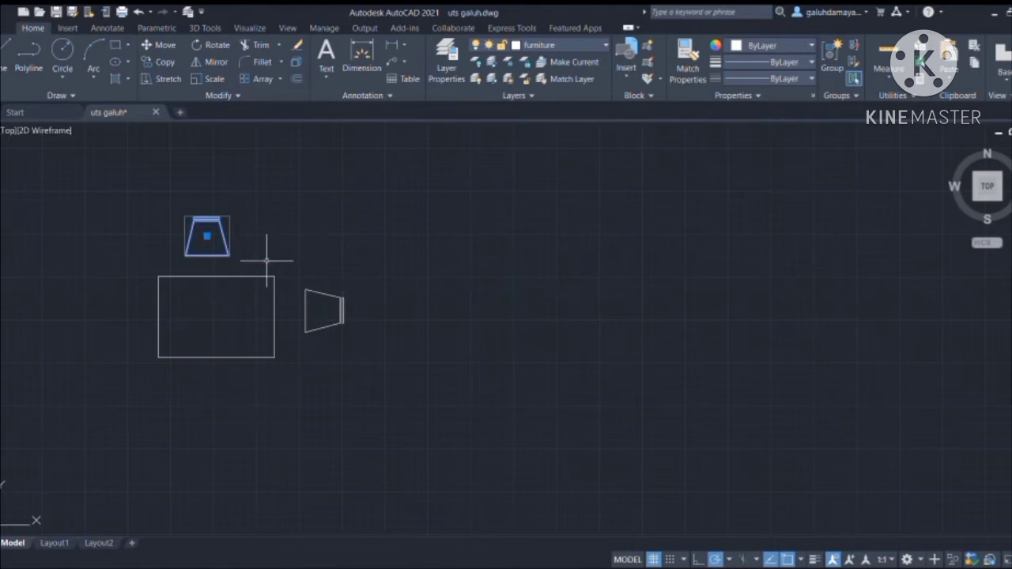
left_click(160, 45)
left_click(204, 240)
left_click(104, 323)
left_click(216, 411)
key("Escape")
Rotate the left chair so its backrest faces outward and move it closer to the table's short edge.
left_click_drag(79, 284, 131, 356)
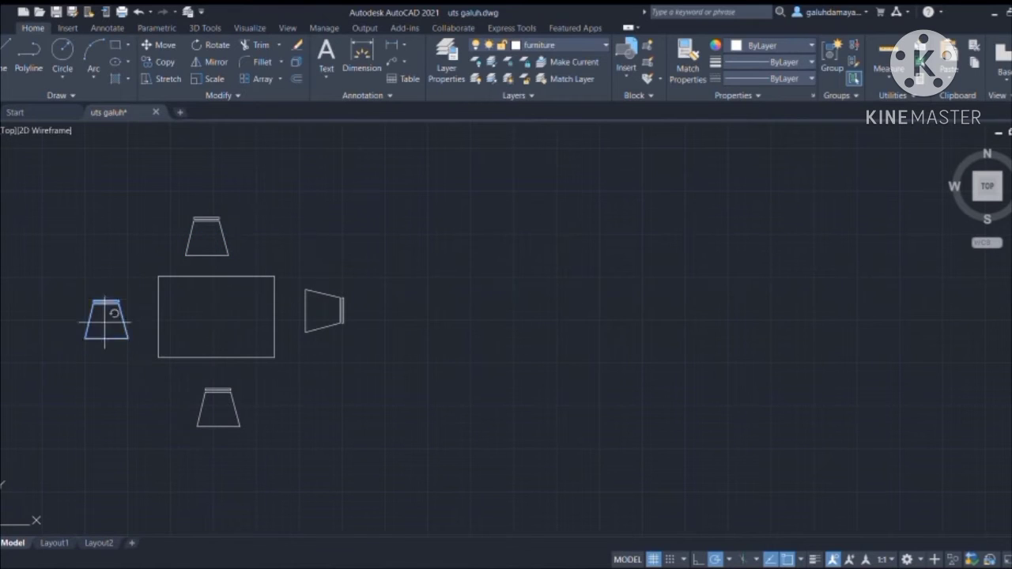
left_click(117, 324)
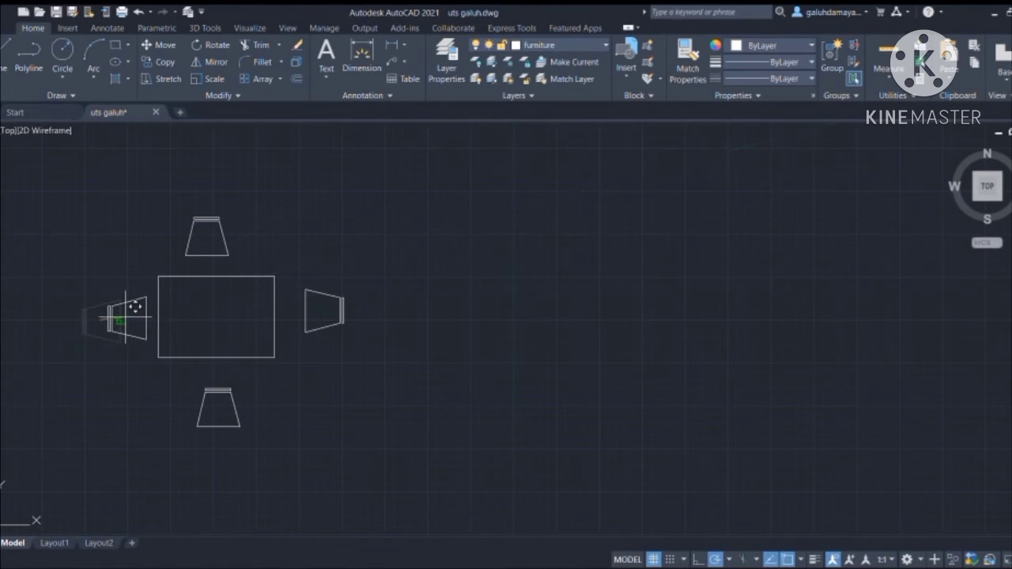
left_click(119, 320)
Move the right chair closer to the table, level with the middle of its short edge.
left_click(323, 329)
key("space")
left_click(320, 314)
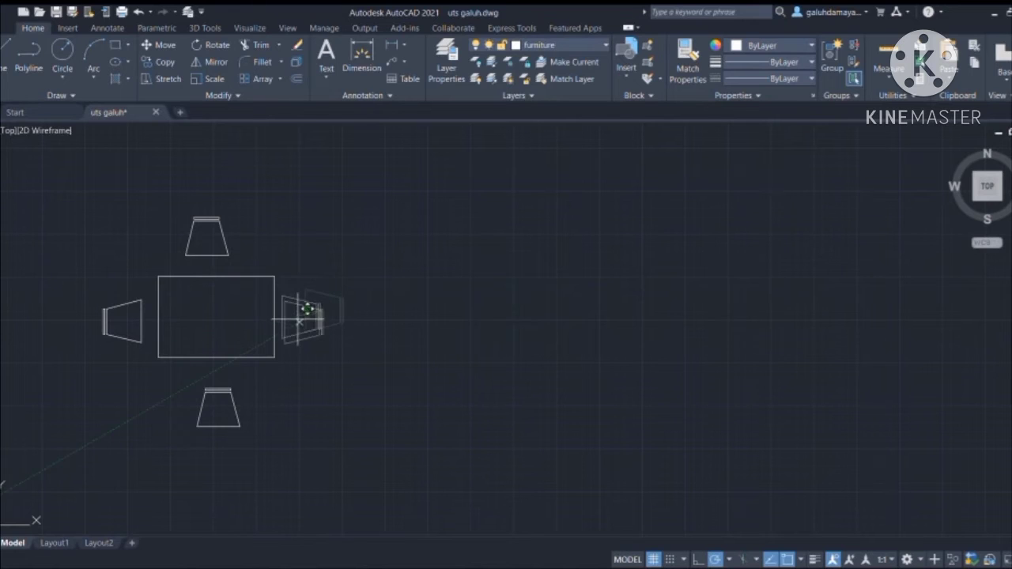
left_click(306, 320)
Rotate the lower chair about half a turn so its backrest points away from the table.
left_click_drag(183, 371, 272, 448)
key("r")
key("o")
key("space")
left_click(216, 409)
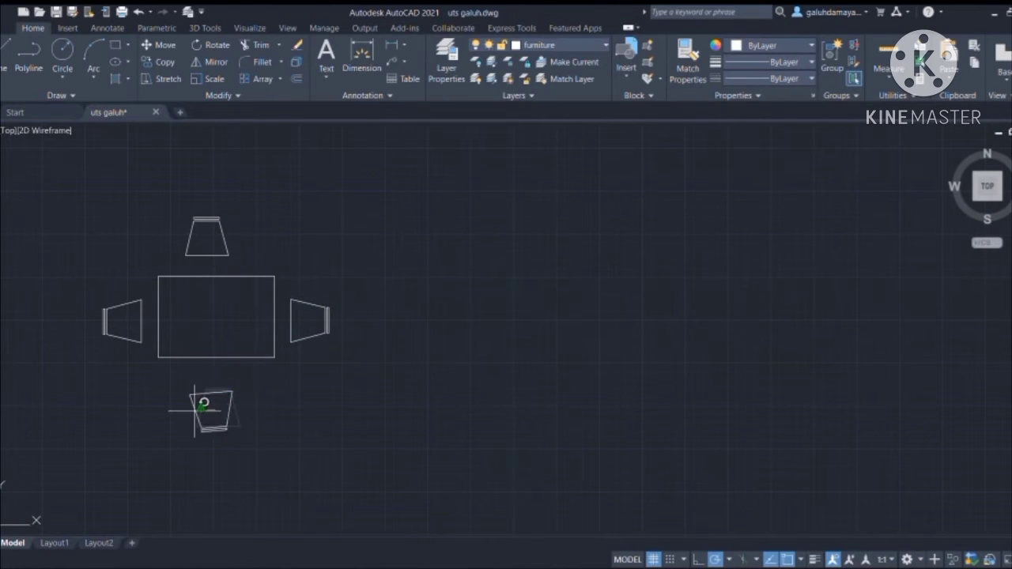
left_click(195, 410)
Move the lower chair closer to the table's lower long edge.
left_click_drag(169, 379, 273, 433)
key("m")
key("space")
left_click(210, 409)
Nudge the left chair slightly upward and shift the upper chair toward the middle of the table's long edge.
left_click(111, 336)
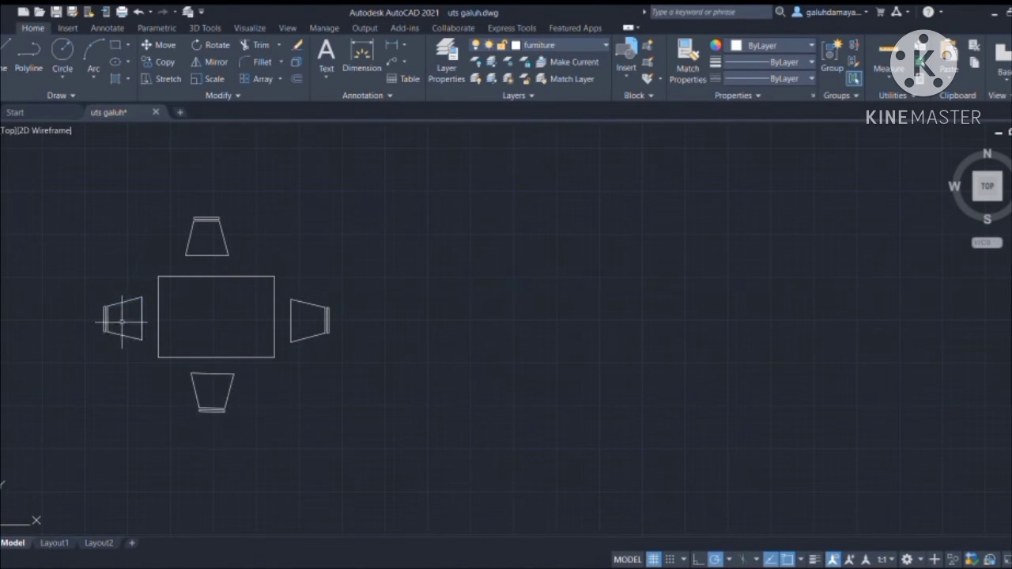
left_click(207, 237)
left_click(207, 237)
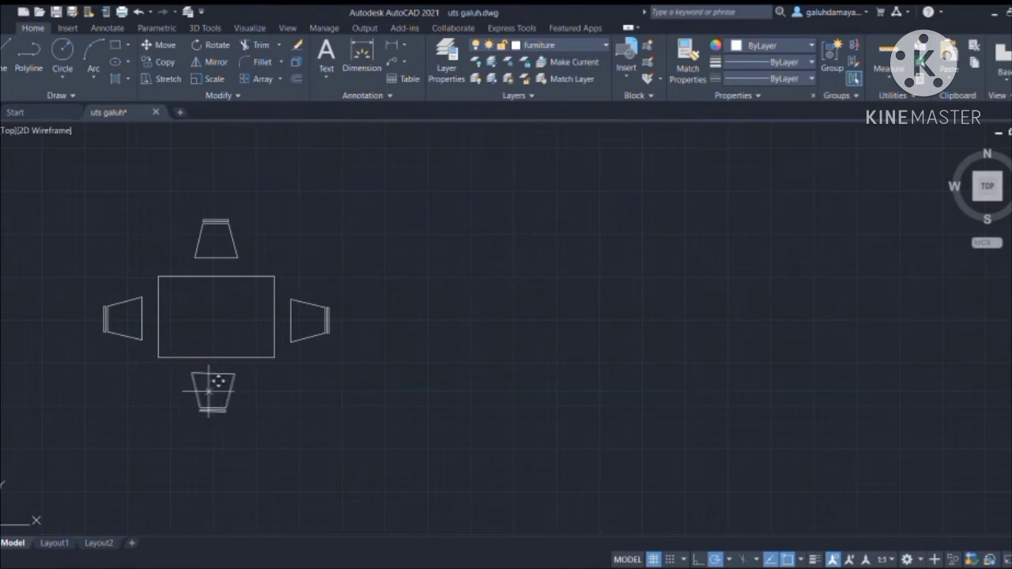
Move the table with its four chairs into DENAH LT.1, placing the set just below the L-shaped staircase.
scroll(488, 379, "down", 1)
left_click(488, 379)
left_click(512, 437)
scroll(512, 436, "down", 1)
left_click(256, 311)
left_click(547, 436)
key("m")
key("Return")
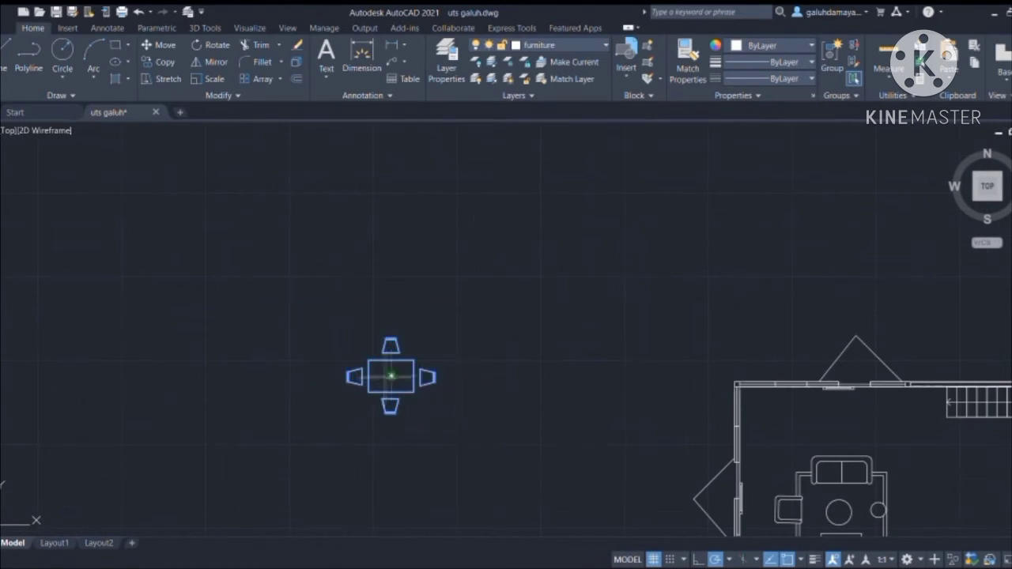
left_click(391, 376)
middle_click_drag(786, 442, 461, 362)
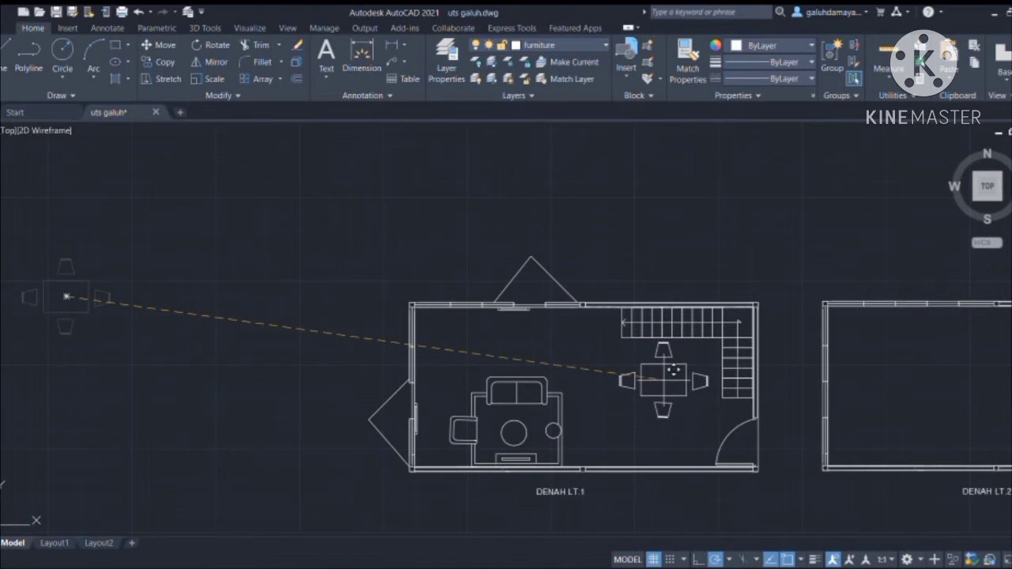
left_click(674, 370)
scroll(696, 474, "down", 2)
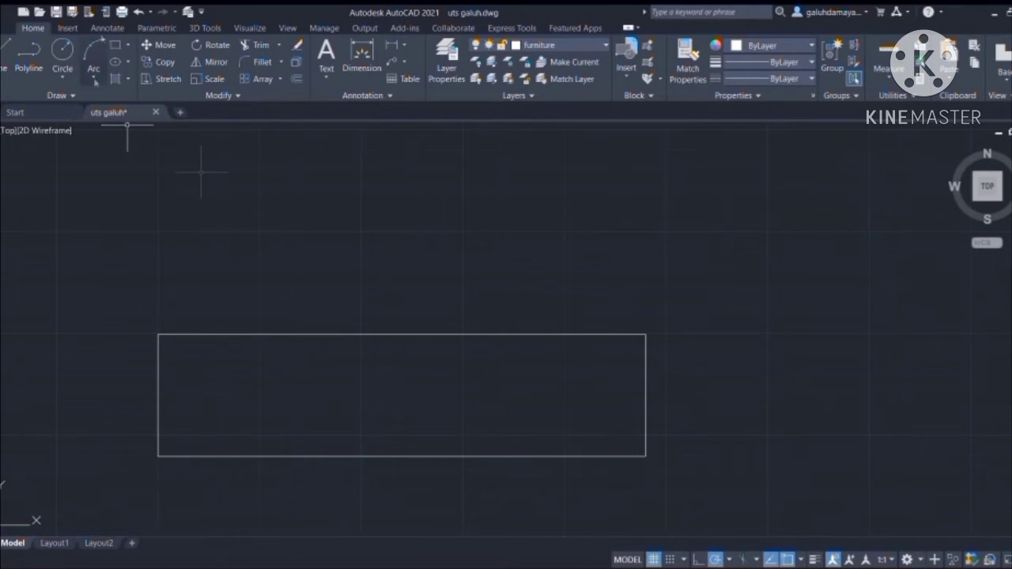
Draw a square and move it onto the right end of the long rectangle so their edges align.
left_click(917, 341)
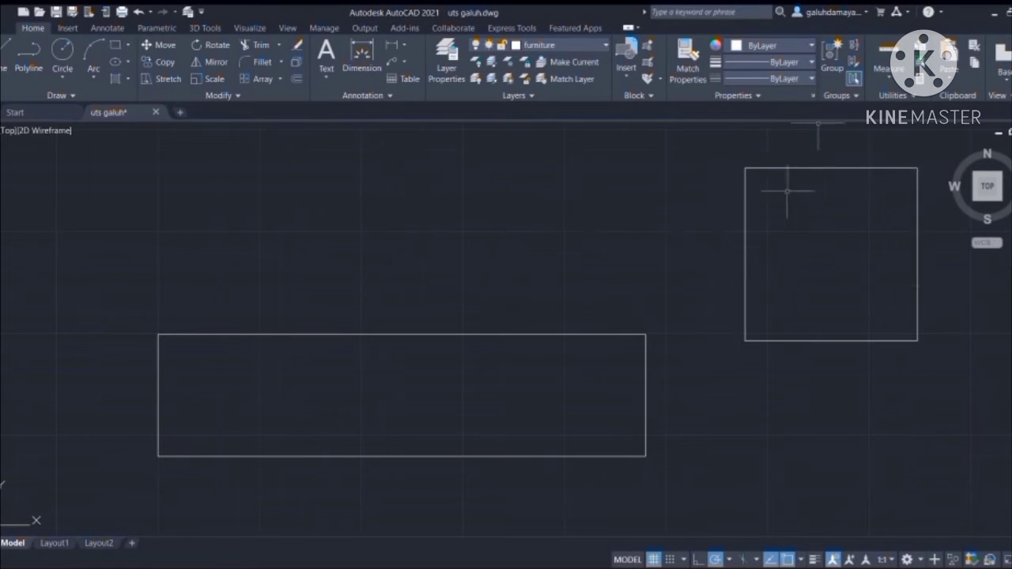
left_click(799, 168)
key("m")
key("Return")
left_click(832, 254)
scroll(561, 372, "up", 2)
scroll(560, 372, "down", 1)
scroll(557, 369, "up", 2)
middle_click_drag(834, 525, 768, 358)
scroll(768, 358, "down", 2)
left_click(660, 312)
left_click(254, 44)
left_click(518, 197)
key("Escape")
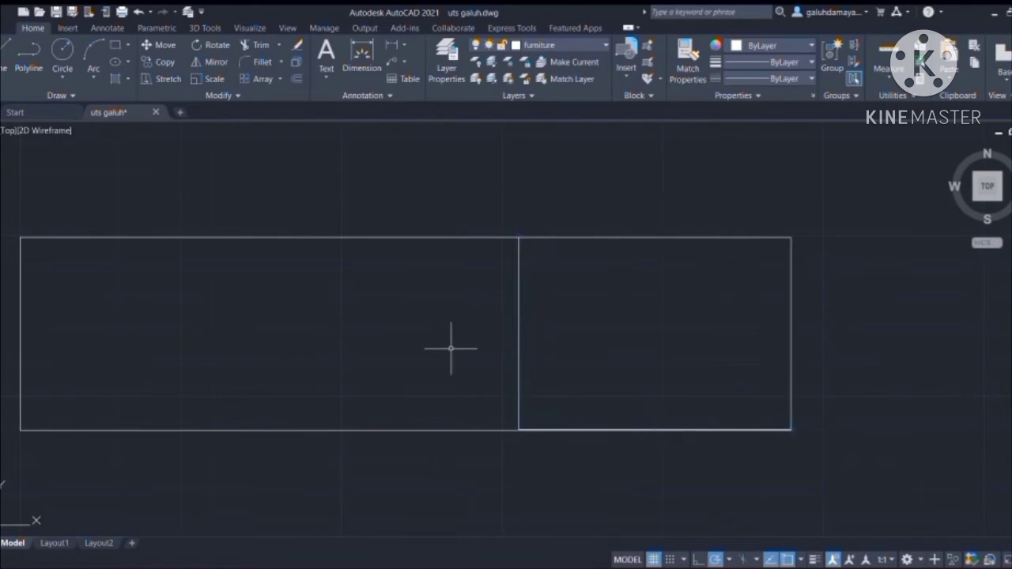
Try to draw another rectangle above the aligned square and long rectangle, and undo it.
left_click(116, 45)
scroll(790, 132, "down", 1)
middle_click_drag(789, 132, 833, 328)
left_click(655, 197)
key("Return")
scroll(804, 285, "down", 6)
left_click(136, 11)
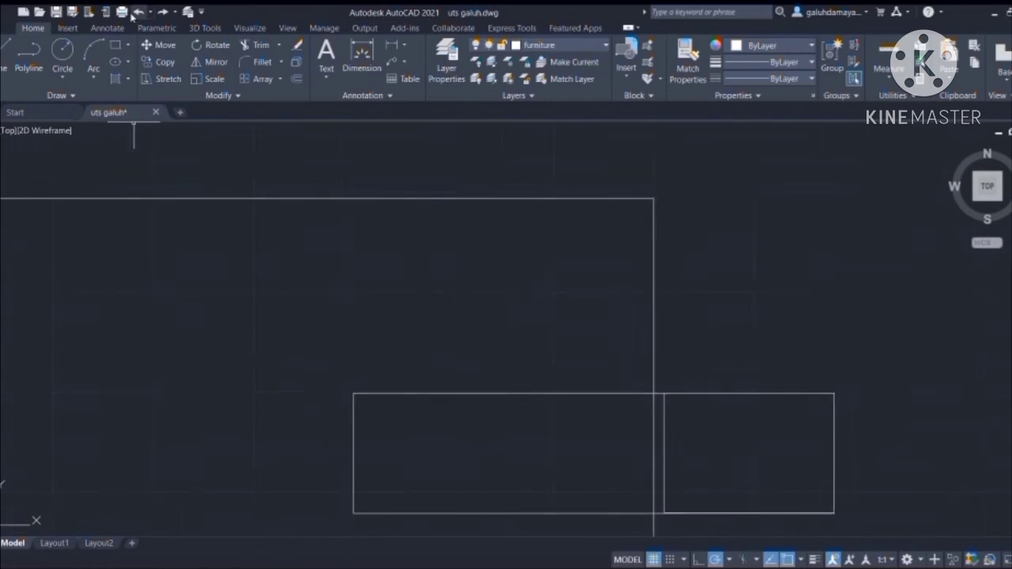
left_click(136, 11)
Delete the long rectangle that encloses the square.
left_click(167, 238)
key("m")
key("Return")
key("Escape")
left_click(195, 238)
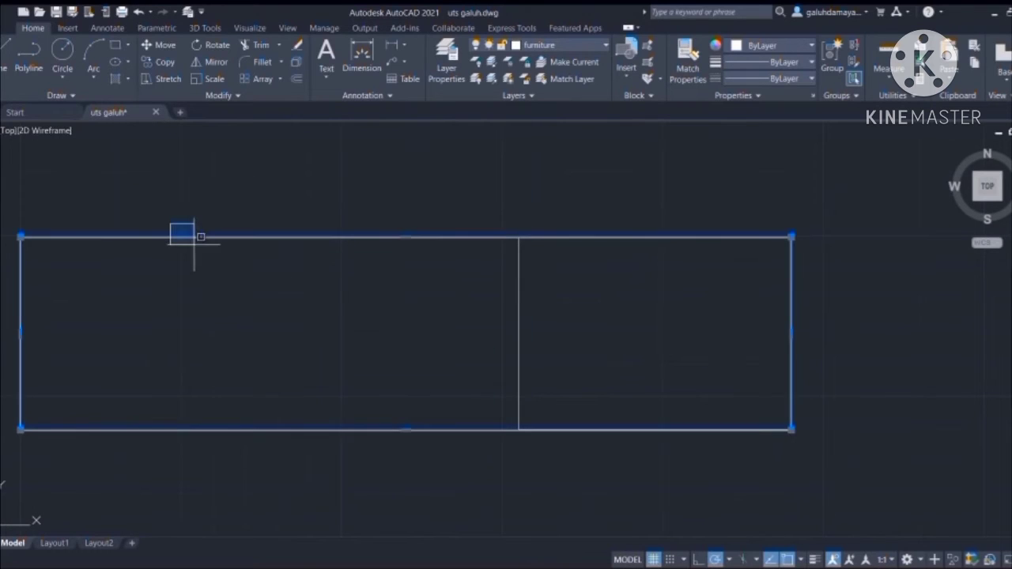
key("Delete")
Try to draw a replacement rectangle, and undo it along with the preceding edits.
left_click(181, 204)
key("Return")
scroll(587, 325, "down", 6)
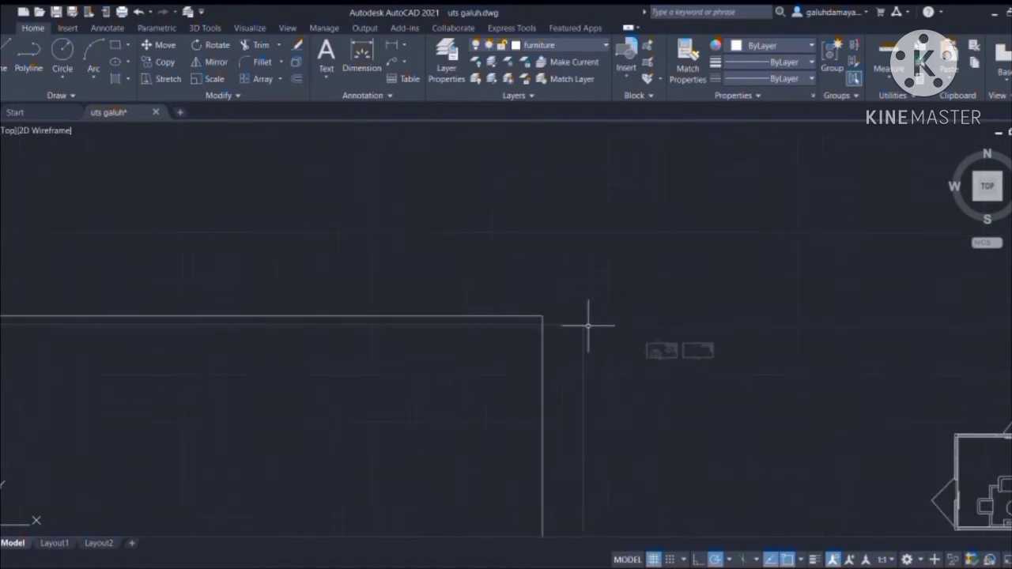
left_click(136, 11)
left_click(136, 11)
left_click(138, 11)
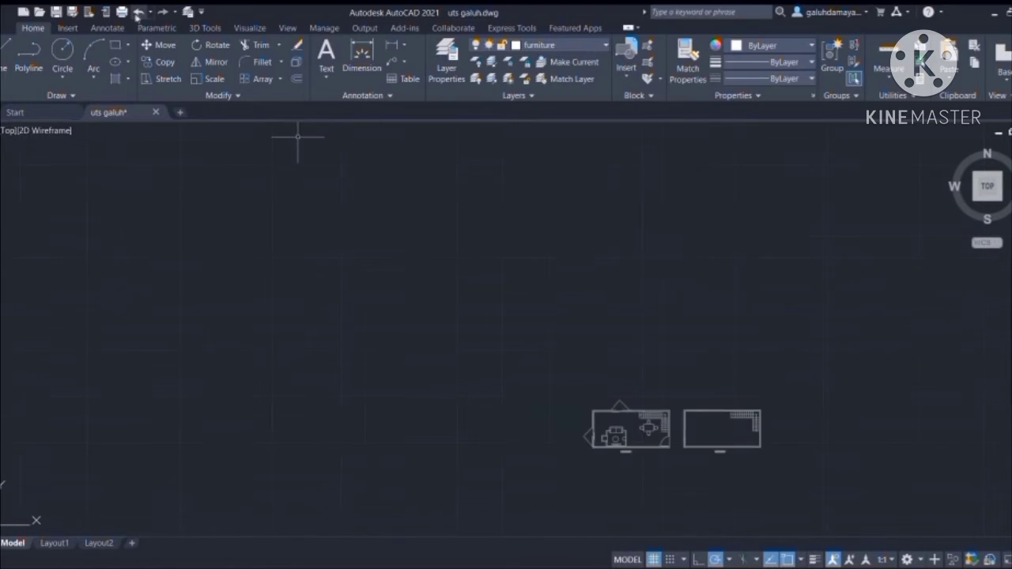
left_click(138, 11)
Draw a new horizontal rectangle for the kitchen counter in an empty area away from the floor plans.
scroll(427, 299, "down", 7)
scroll(328, 276, "up", 7)
left_click(116, 45)
left_click(185, 173)
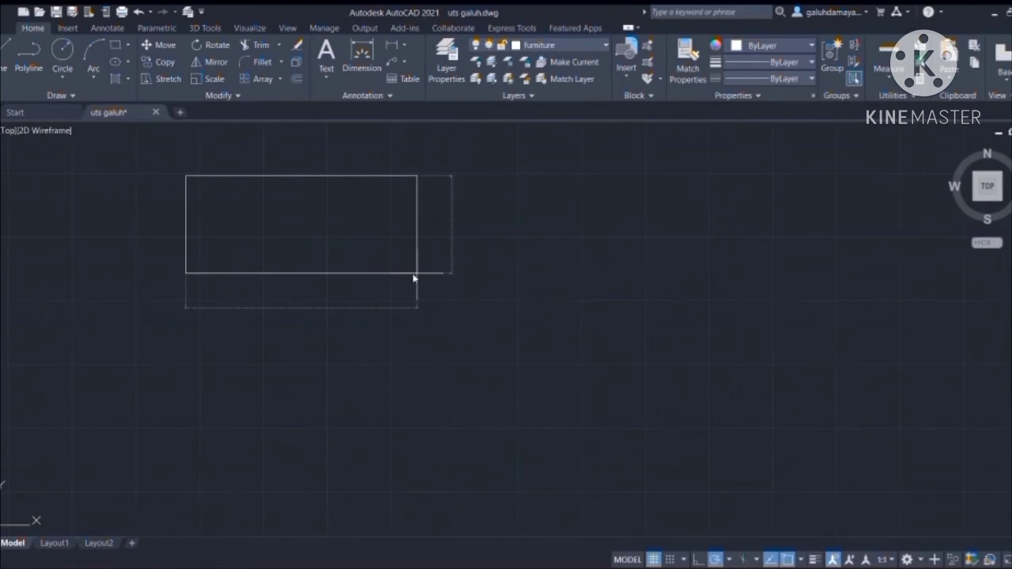
left_click(466, 298)
Copy the counter rectangle so two equal rectangles lie end to end.
type("co")
left_click(391, 273)
left_click(238, 274)
scroll(276, 362, "down", 1)
Move the left counter rectangle so its edges meet the right rectangle exactly.
left_click(262, 260)
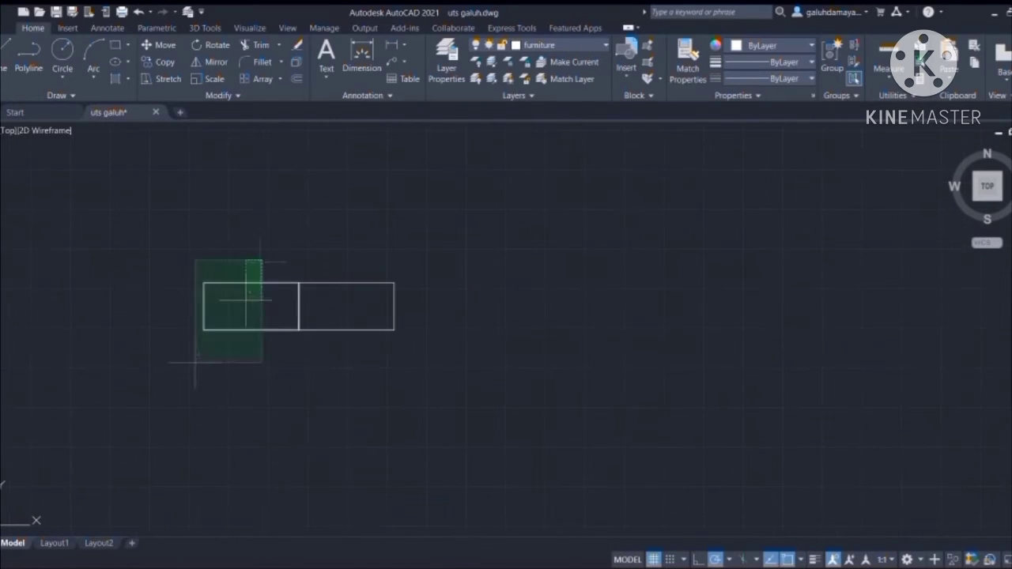
scroll(231, 308, "up", 3)
left_click(309, 394)
left_click(276, 269)
type("m")
left_click(312, 309)
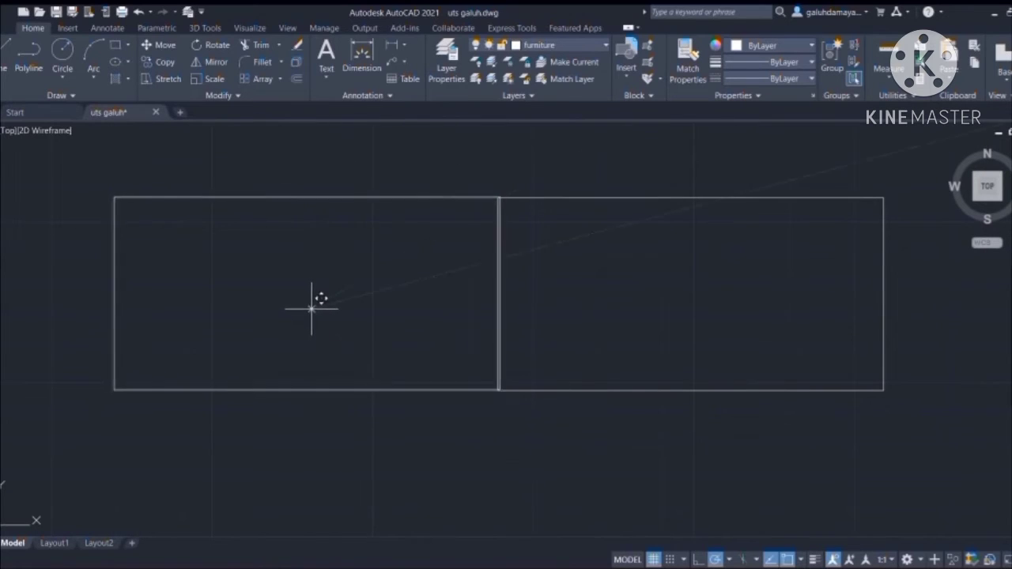
scroll(455, 381, "up", 5)
scroll(455, 382, "down", 5)
left_click(341, 276)
scroll(342, 275, "down", 2)
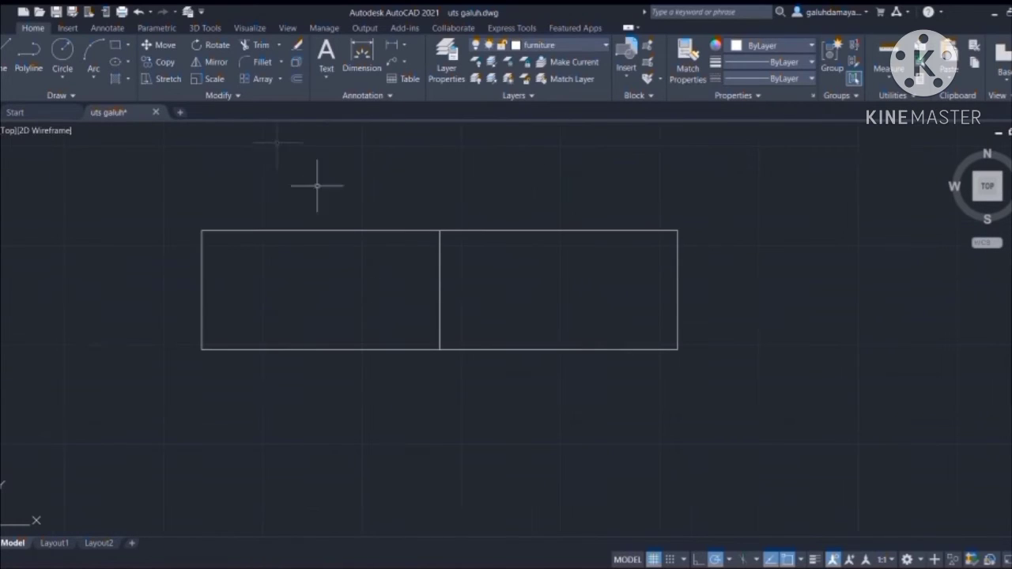
Draw a near-square rectangle and move it against the counter's left end with the lower edges aligned.
left_click(8, 202)
scroll(130, 201, "down", 2)
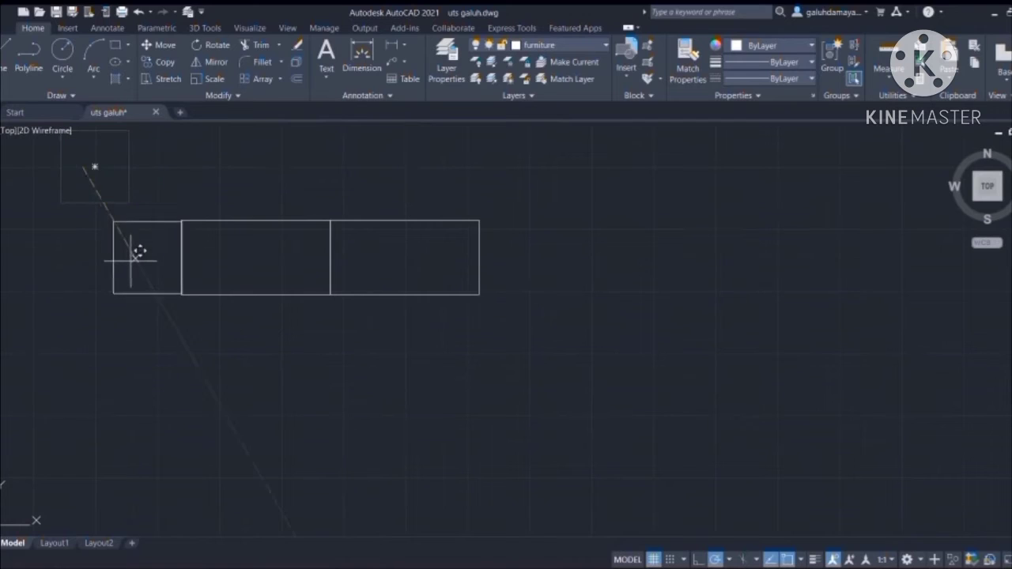
scroll(137, 251, "up", 4)
scroll(144, 307, "up", 3)
scroll(149, 150, "down", 3)
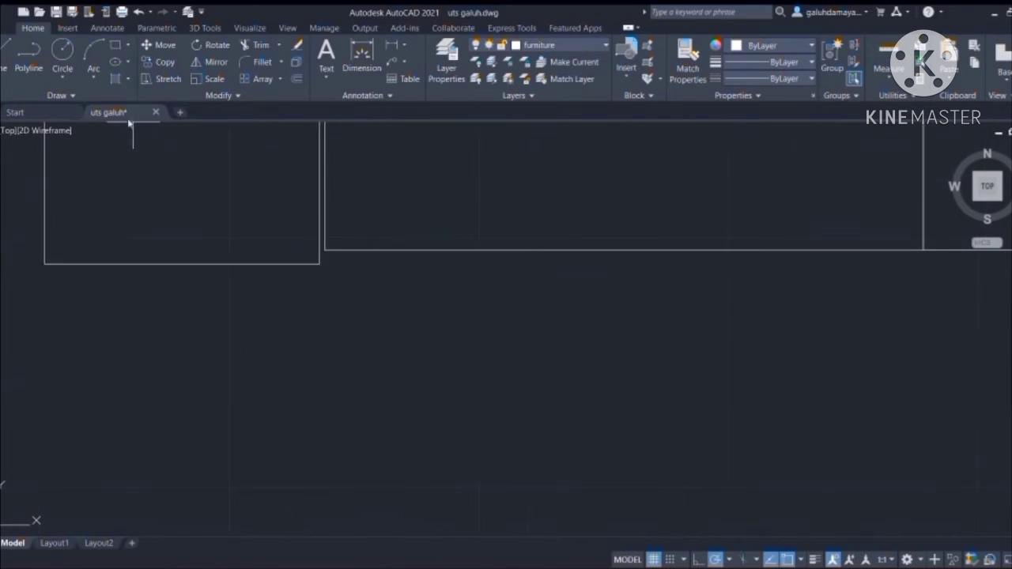
middle_click_drag(134, 125, 253, 283)
key("Escape")
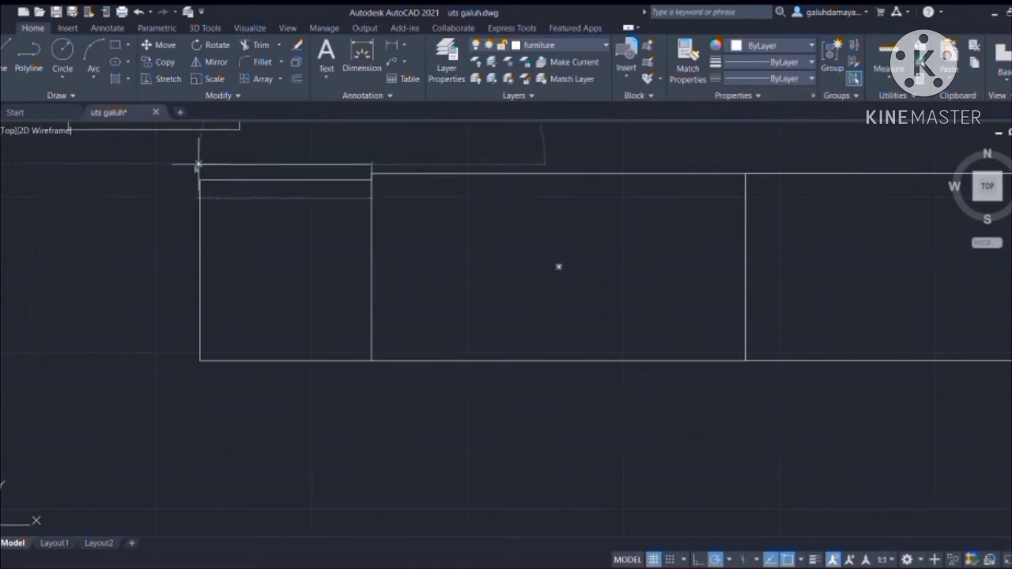
Draw a narrow strip across the upper edge of the near-square block, matching its width, and round the strip's upper corners.
scroll(202, 158, "up", 4)
left_click(860, 228)
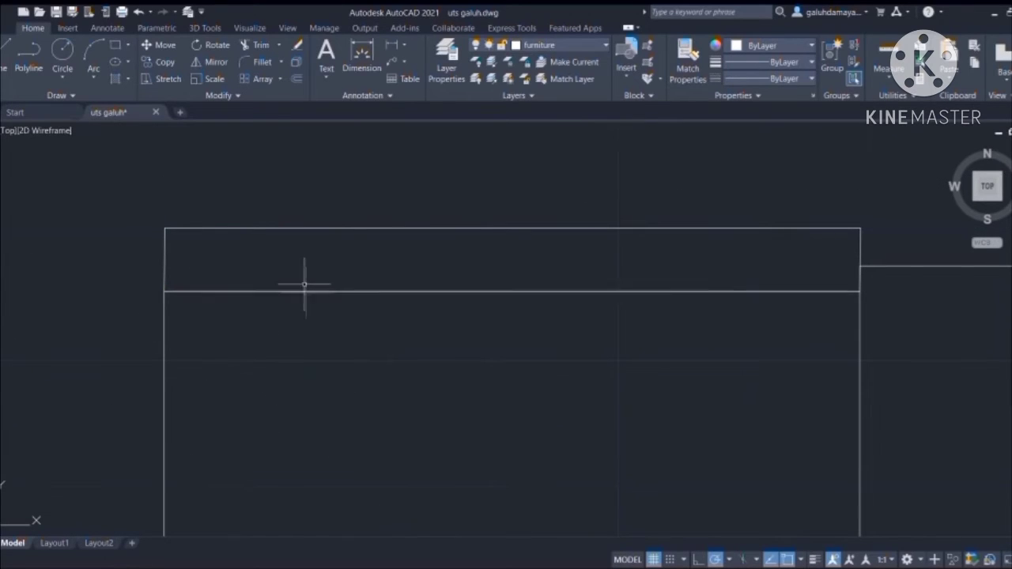
scroll(348, 261, "down", 2)
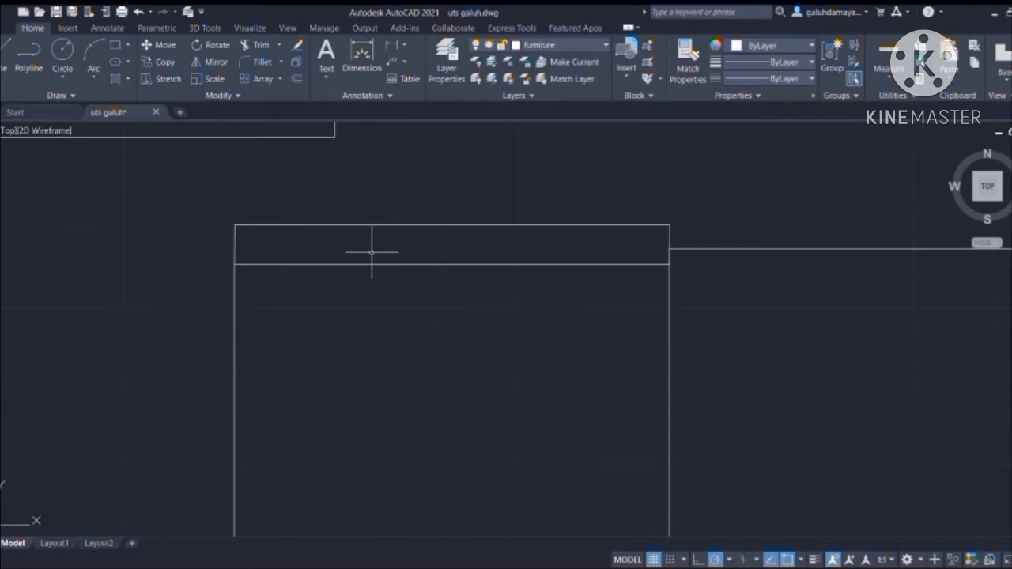
scroll(372, 252, "down", 3)
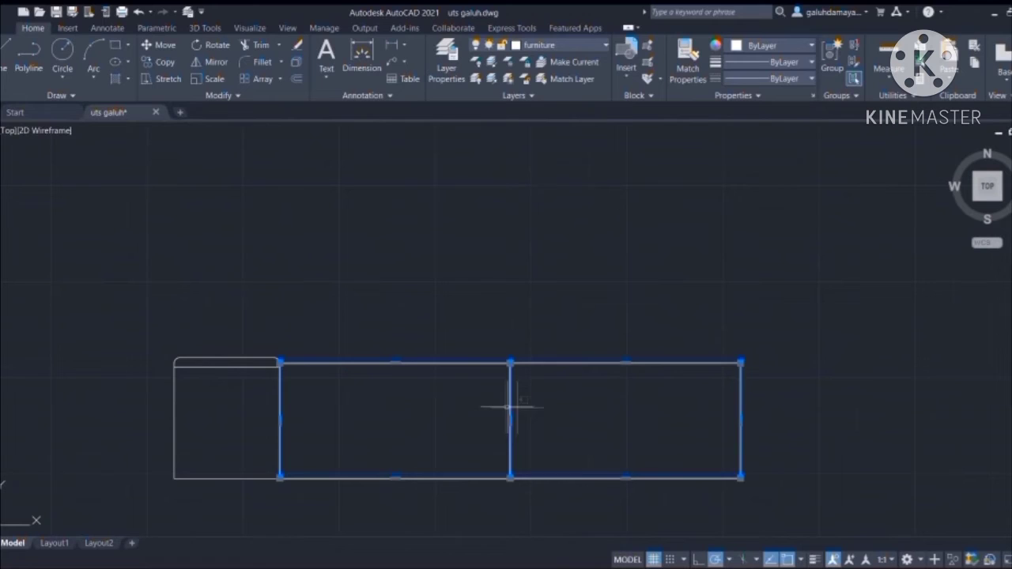
Explode the two counter rectangles and delete the dividing line between them.
key("x")
key("Return")
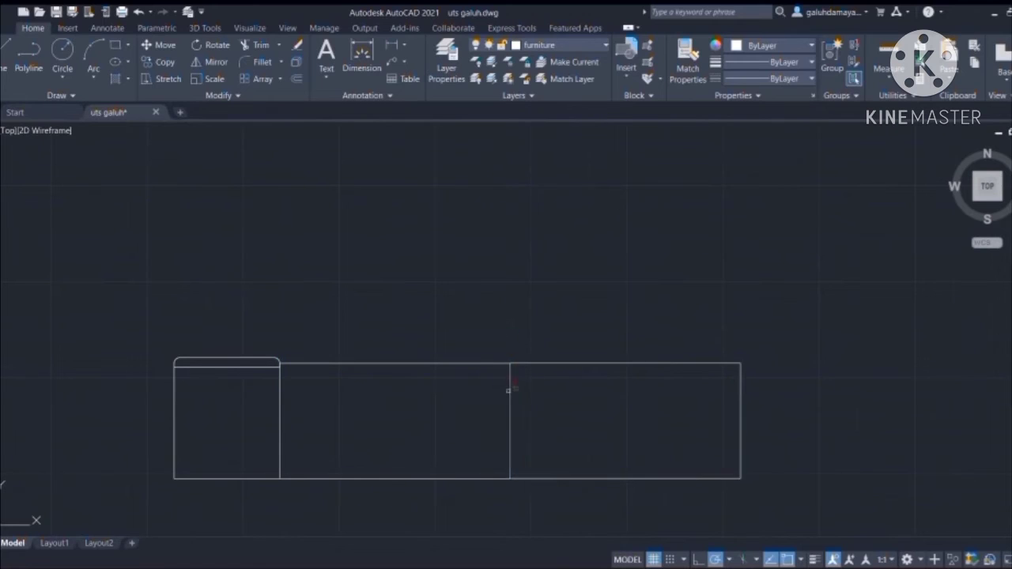
left_click(510, 391)
key("Delete")
Draw a small circle and larger circles as burners and place them inside the stove rectangle at the counter's right end.
left_click(395, 164)
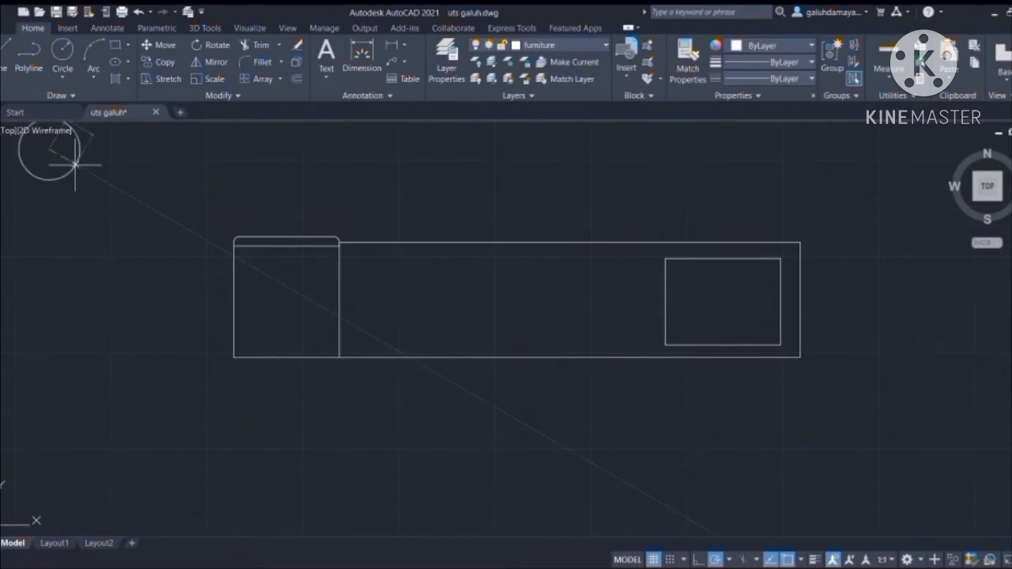
left_click(50, 149)
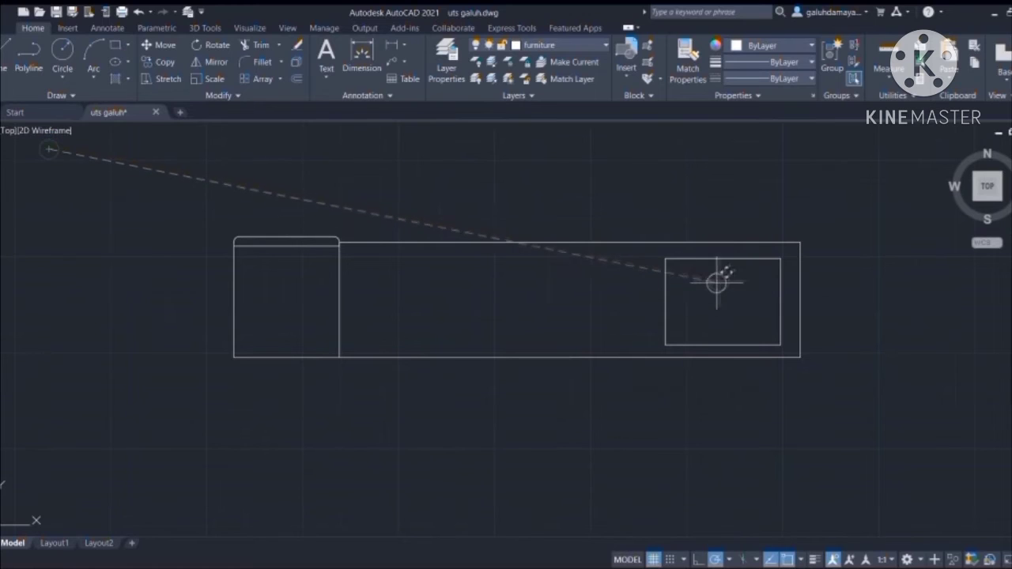
left_click(56, 178)
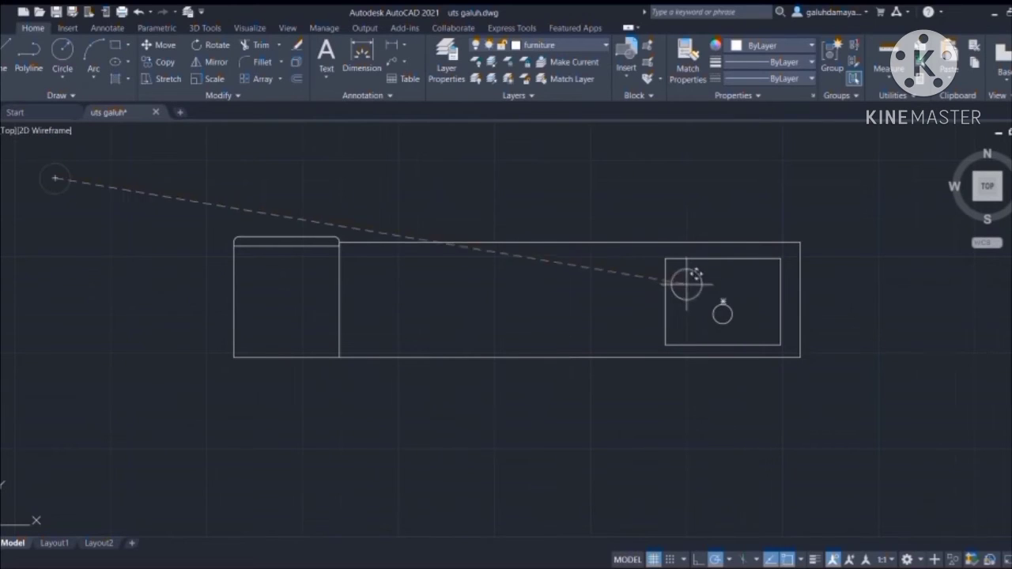
left_click(751, 284)
left_click_drag(685, 284, 690, 298)
left_click(723, 283)
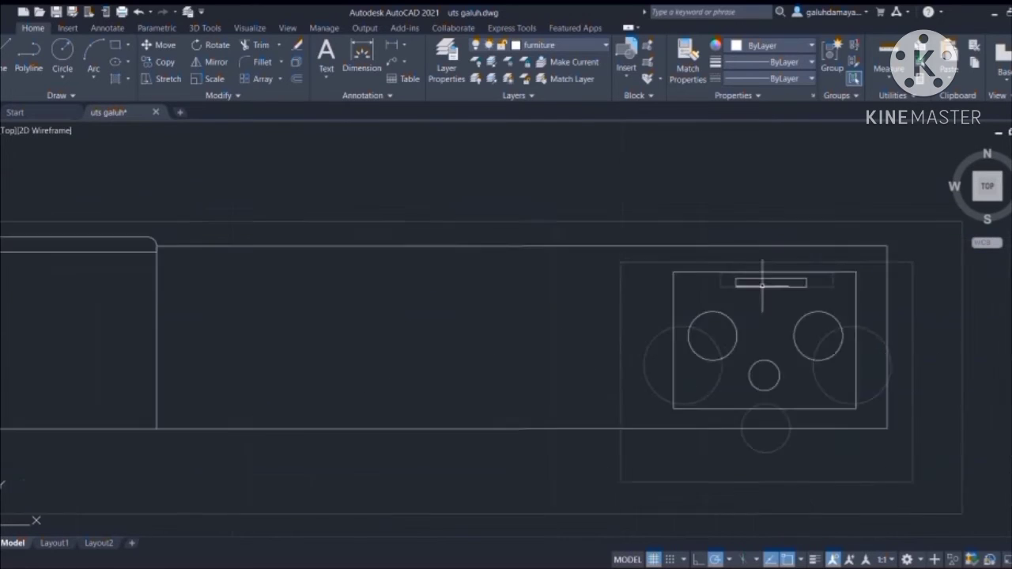
left_click(306, 186)
key("Return")
key("ctrl+z")
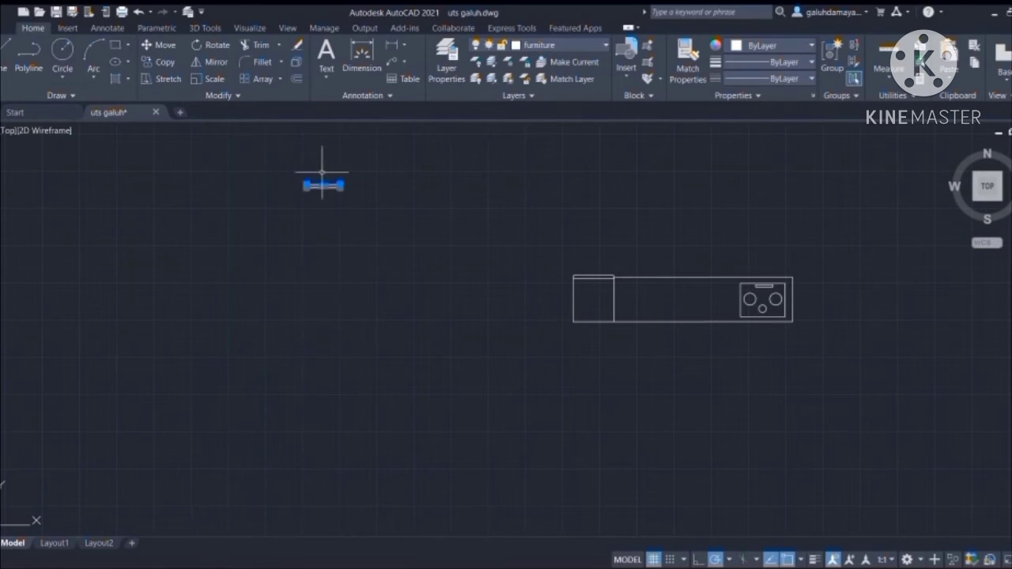
Draw a small near-square sink and move it onto the counter between the left block and the stove.
left_click(232, 185)
left_click(266, 156)
key("m")
key("Return")
left_click(249, 172)
left_click(671, 299)
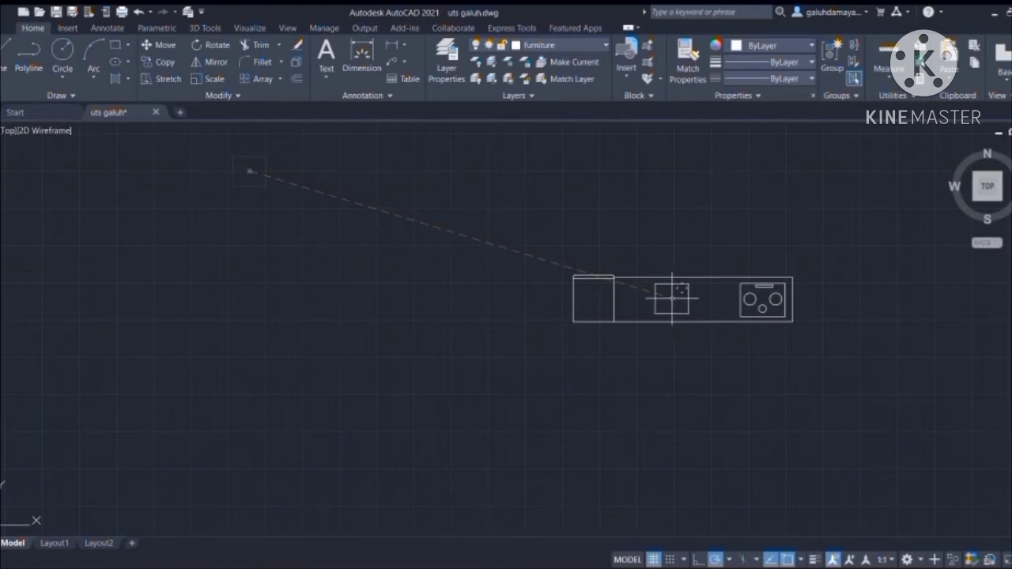
scroll(614, 287, "up", 3)
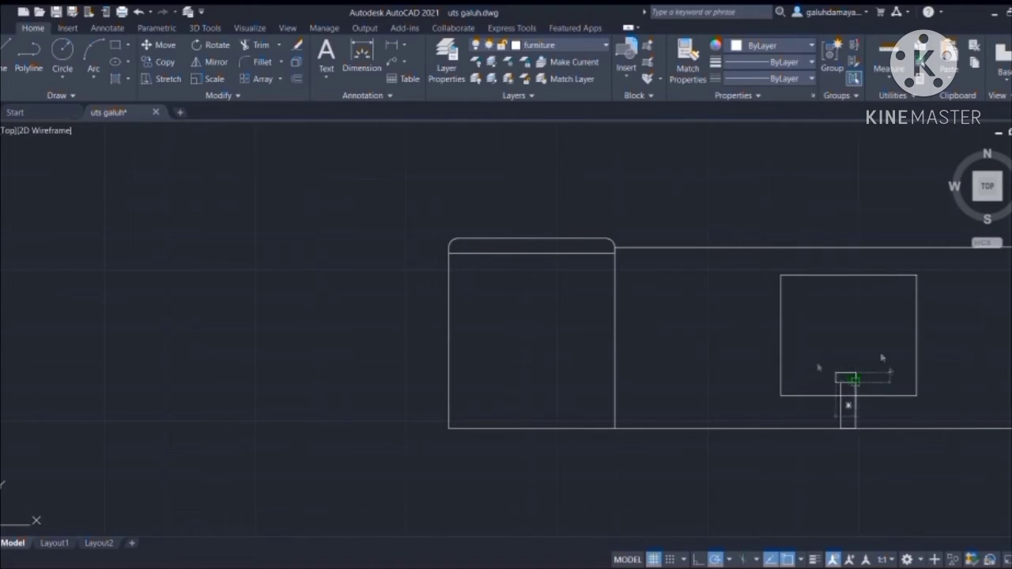
Draw a narrow upright faucet rectangle across the sink's lower edge and a small drain circle inside the sink.
scroll(906, 341, "down", 2)
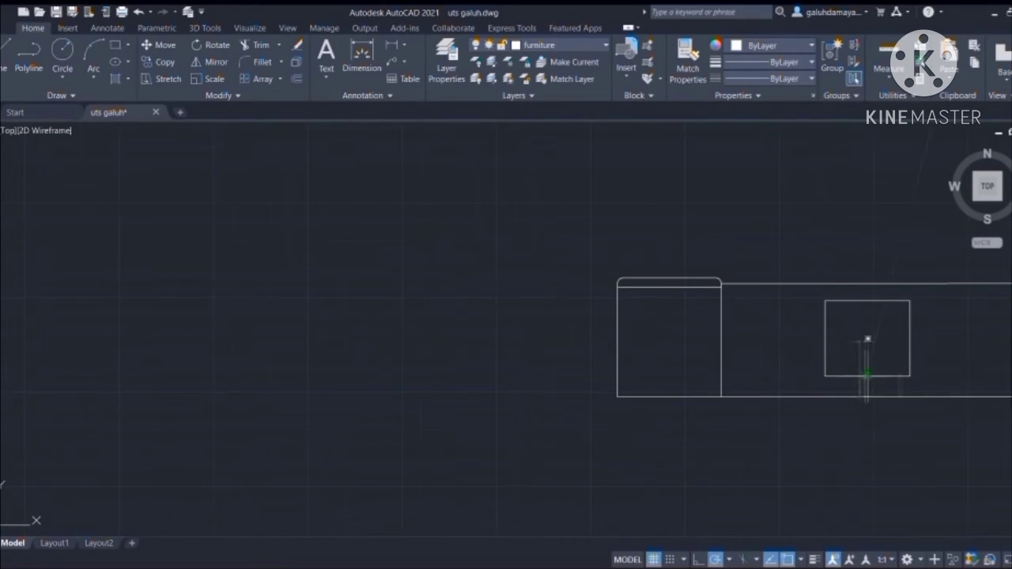
scroll(867, 338, "up", 3)
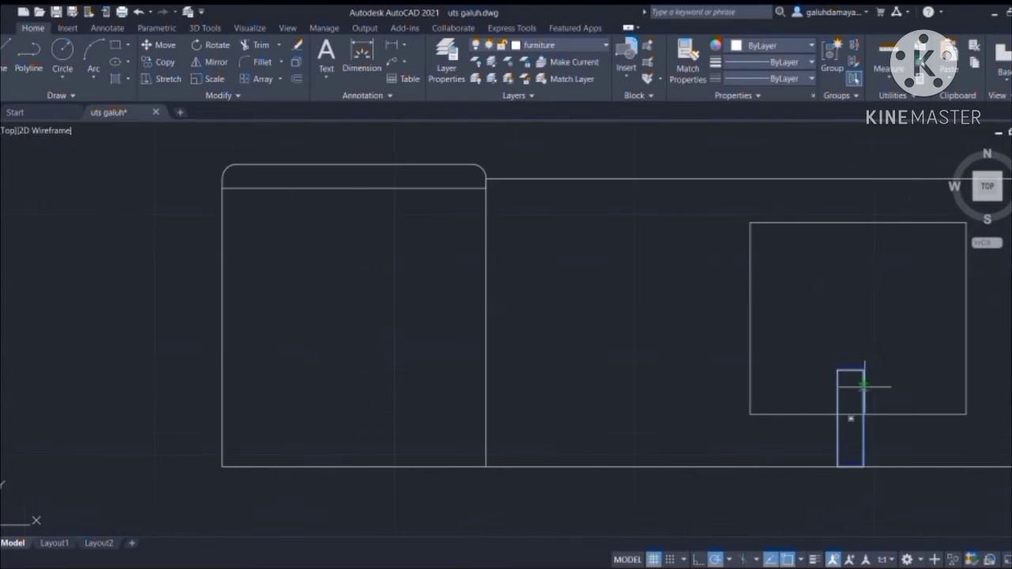
left_click(883, 431)
left_click(62, 51)
left_click(839, 302)
left_click(860, 308)
Offset the sink's outline a short distance inward to form the basin rim.
scroll(843, 275, "down", 3)
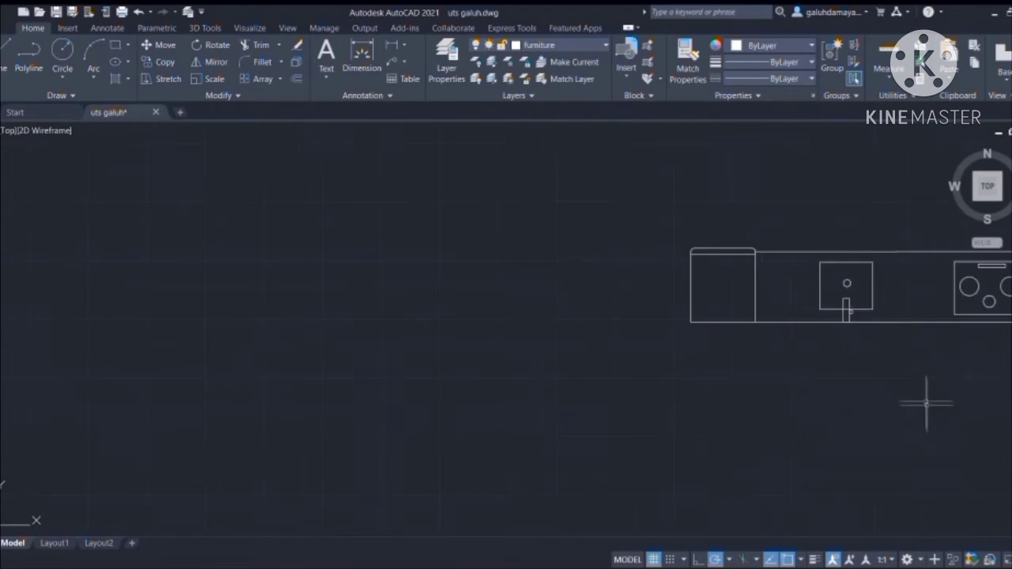
scroll(926, 403, "up", 1)
left_click(764, 221)
key("o")
key("Return")
left_click(765, 224)
left_click(755, 226)
scroll(795, 219, "down", 1)
scroll(794, 218, "up", 1)
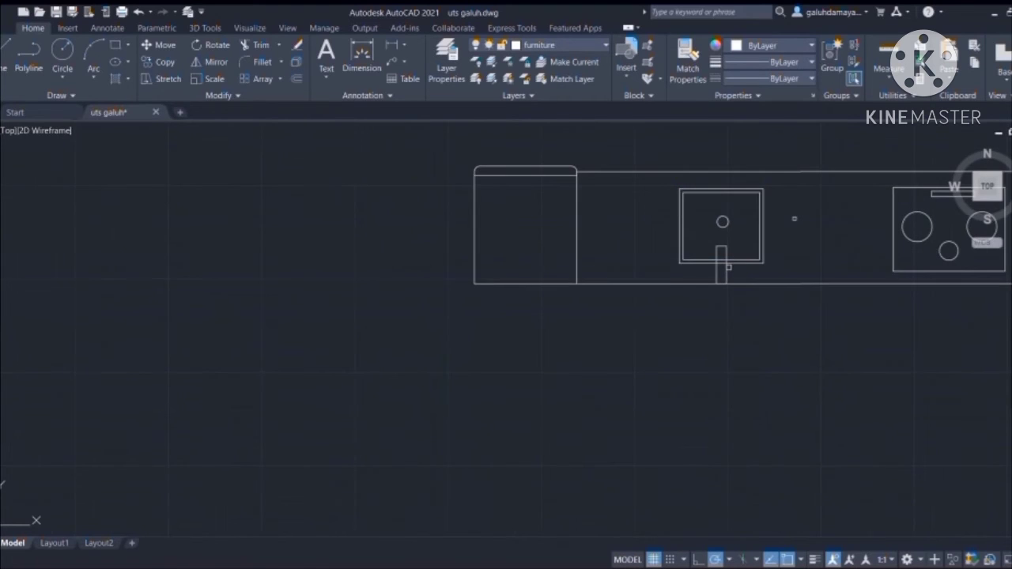
Move the whole kitchen counter with stove and sink against the lower wall of DENAH LT.1, beside the door.
scroll(608, 350, "down", 2)
scroll(635, 369, "up", 2)
scroll(511, 347, "up", 1)
scroll(513, 347, "down", 5)
left_click(482, 296)
left_click(836, 389)
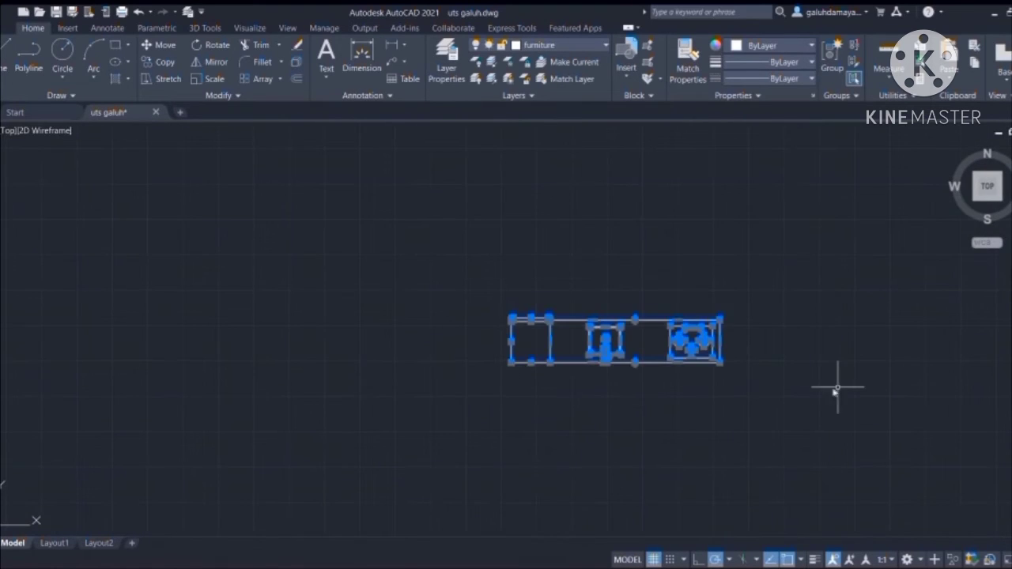
key("m")
key("Return")
left_click(621, 340)
scroll(768, 319, "down", 7)
scroll(949, 475, "up", 7)
scroll(455, 482, "up", 5)
left_click(465, 363)
scroll(465, 363, "down", 7)
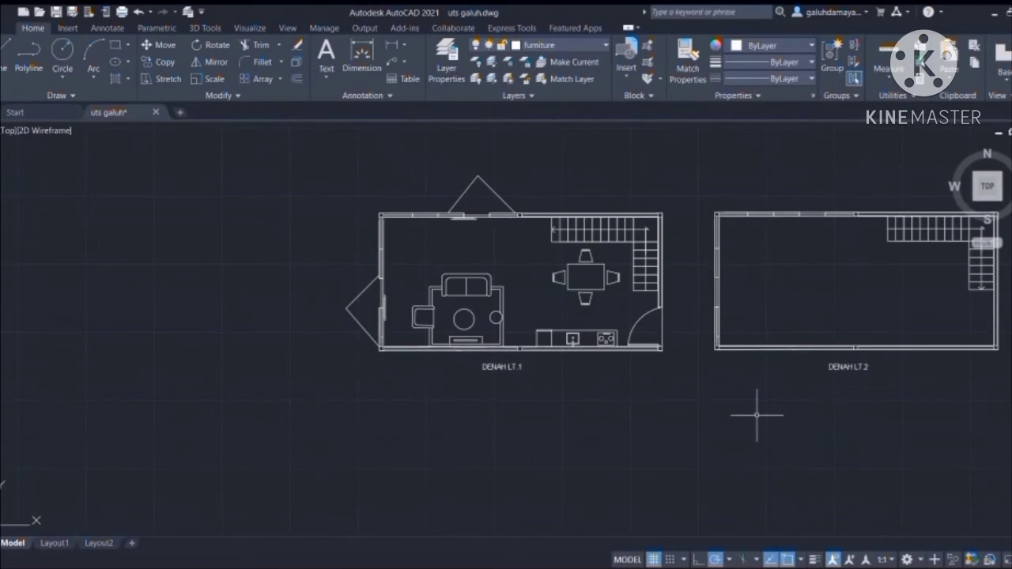
Delete the two stacked rectangles along the left wall of DENAH LT.2.
scroll(790, 402, "down", 3)
scroll(791, 402, "up", 3)
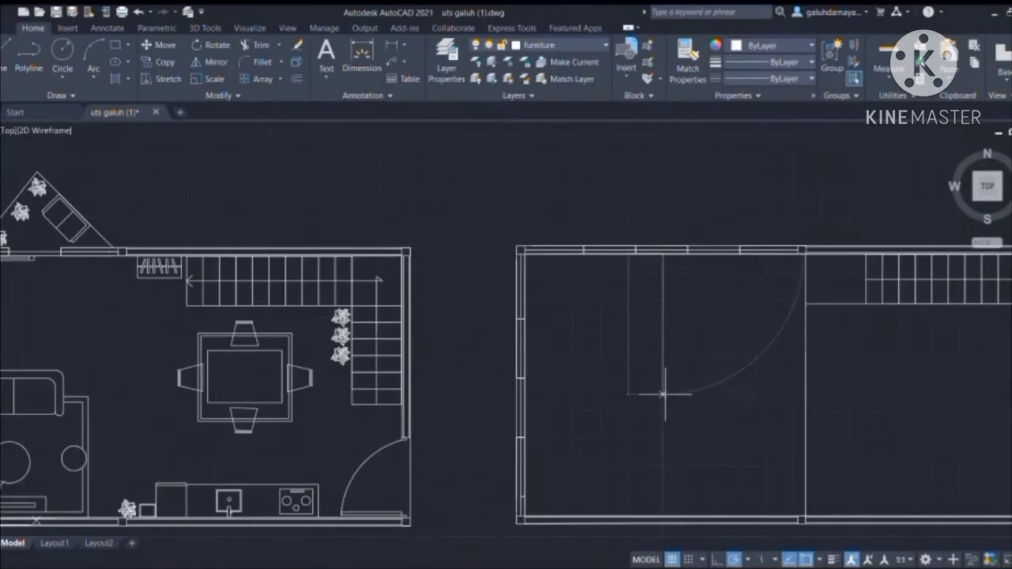
scroll(601, 241, "up", 4)
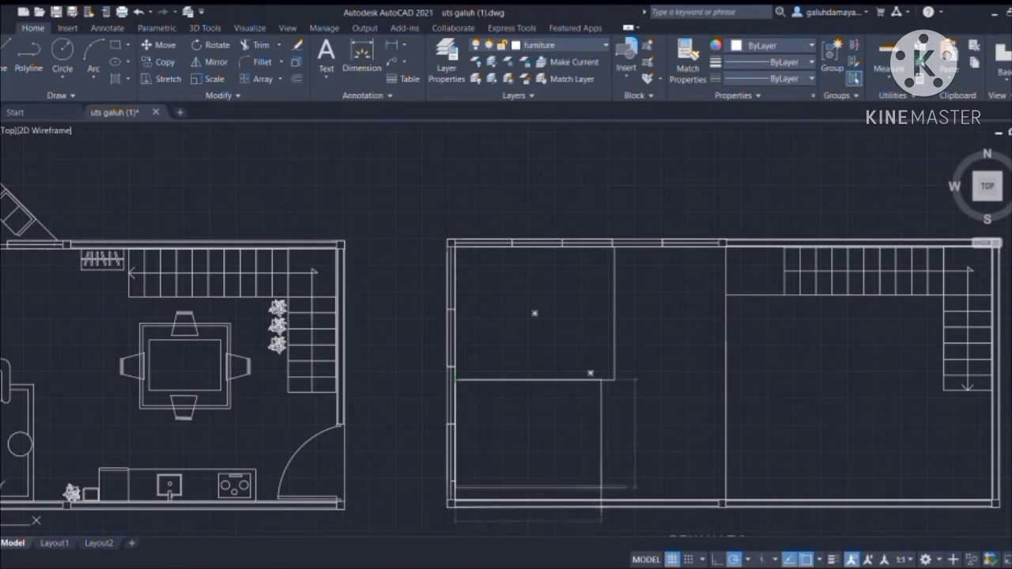
left_click(565, 450)
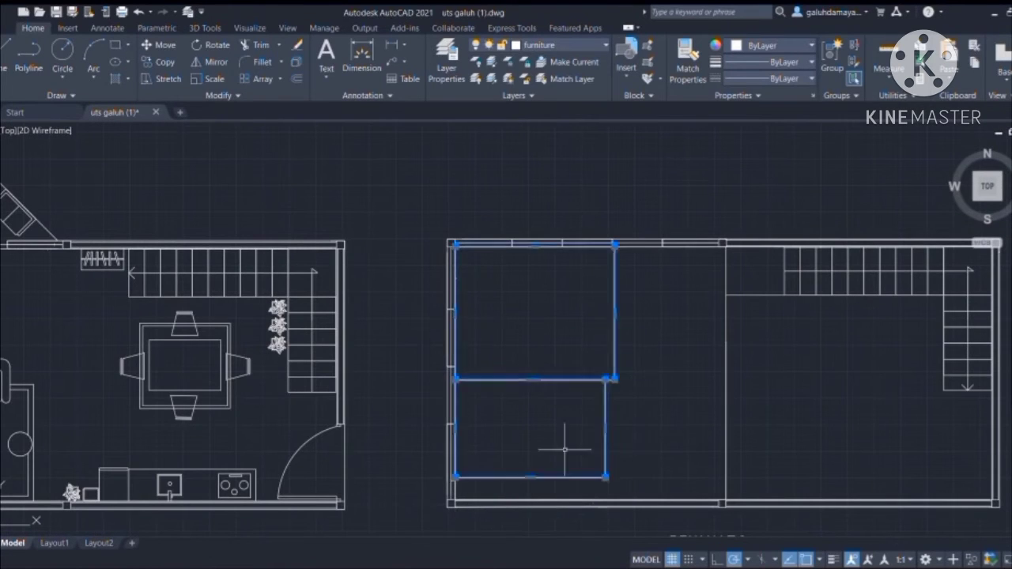
key("Delete")
left_click(456, 246)
left_click(551, 242)
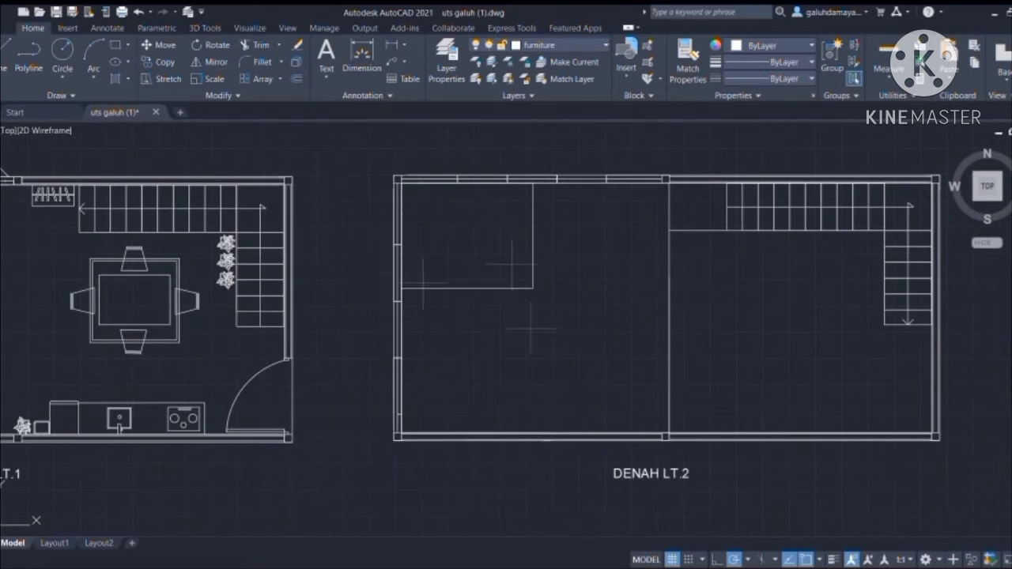
left_click(402, 183)
left_click(533, 287)
key("ctrl+z")
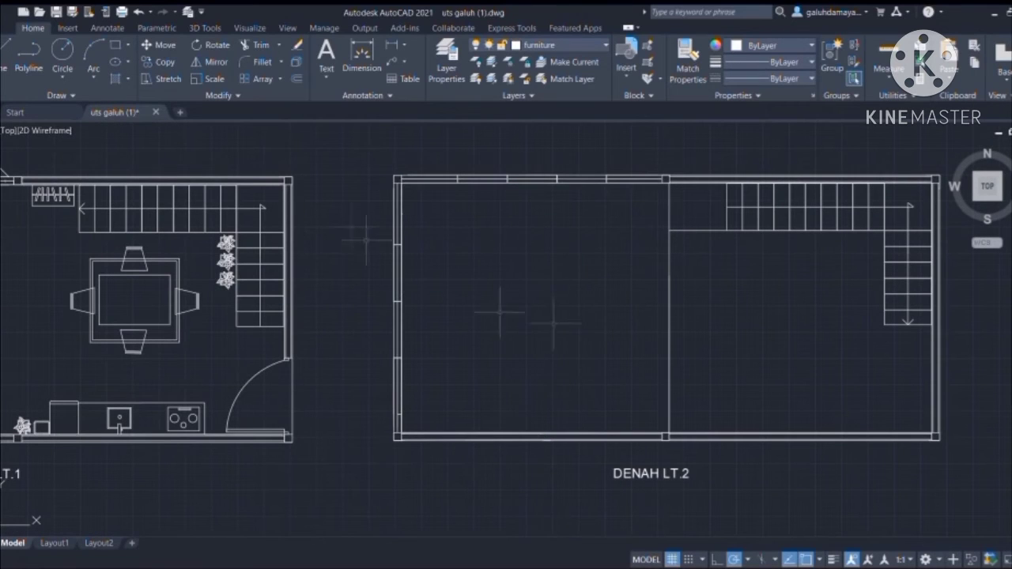
Draw two stacked room rectangles along the left wall of DENAH LT.2, from the upper wall to the lower wall.
left_click(401, 183)
left_click(535, 306)
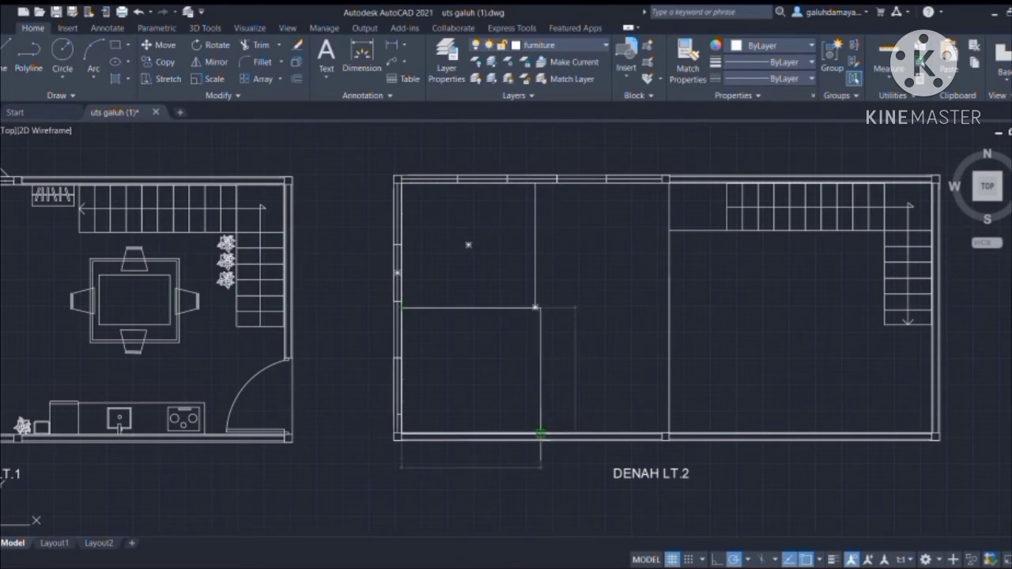
left_click(669, 298)
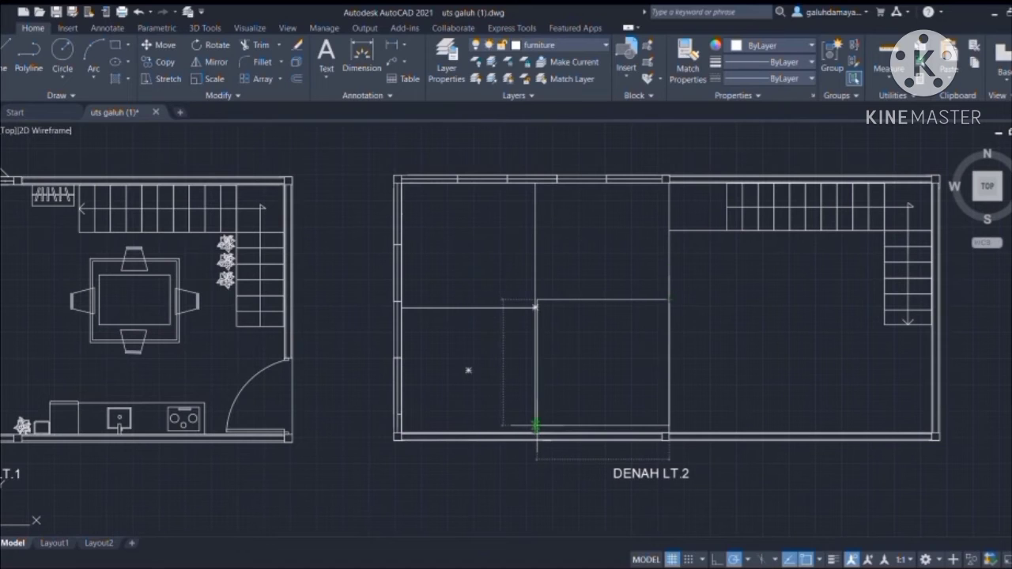
type("3,3")
key("Return")
left_click(665, 136)
key("Escape")
left_click(824, 155)
type("m")
key("Return")
left_click(747, 221)
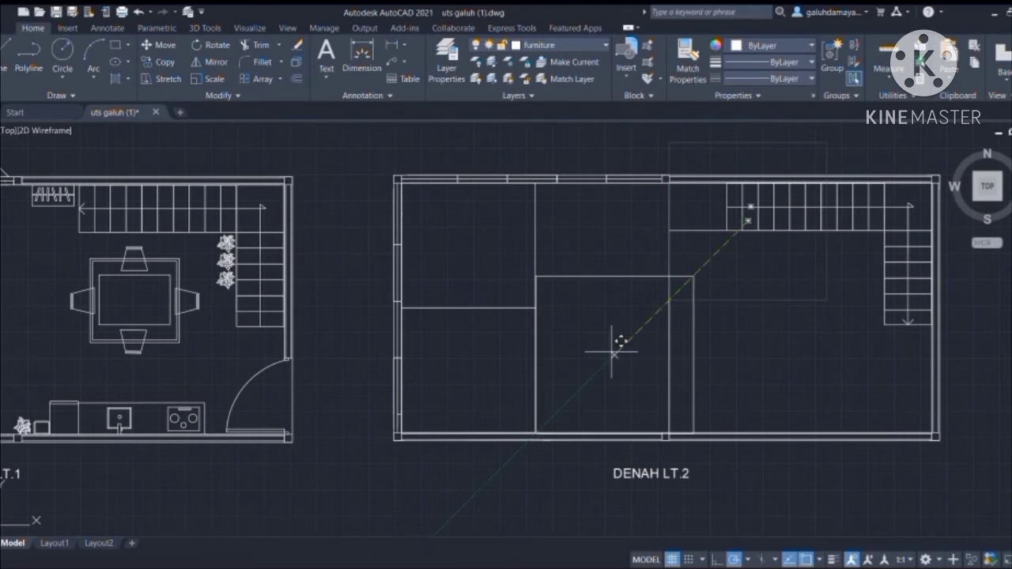
key("ctrl+z")
Draw two diagonal lines from the left horizontal partition to the vertical partition, one below and one above their junction.
scroll(535, 346, "up", 4)
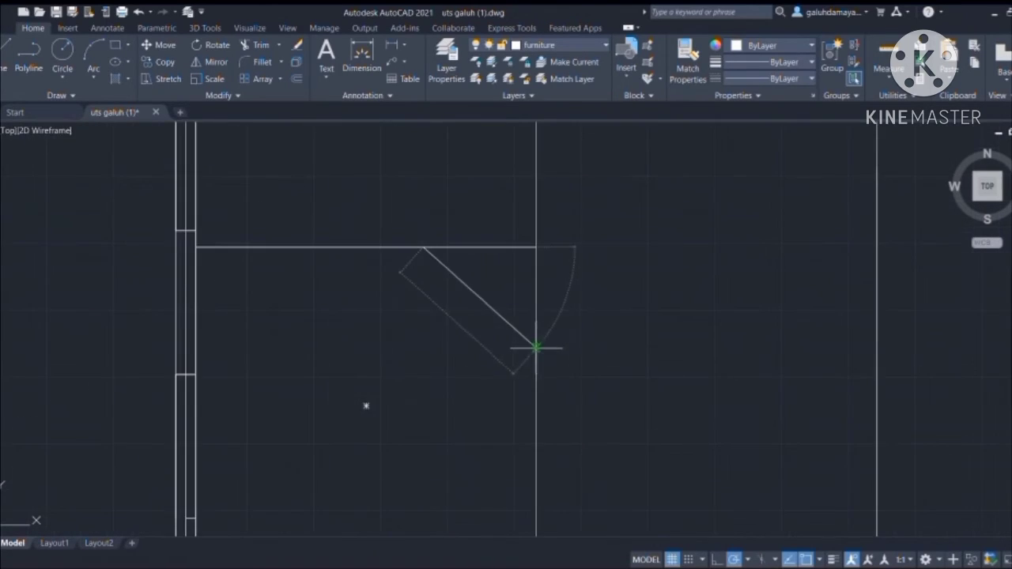
left_click(427, 248)
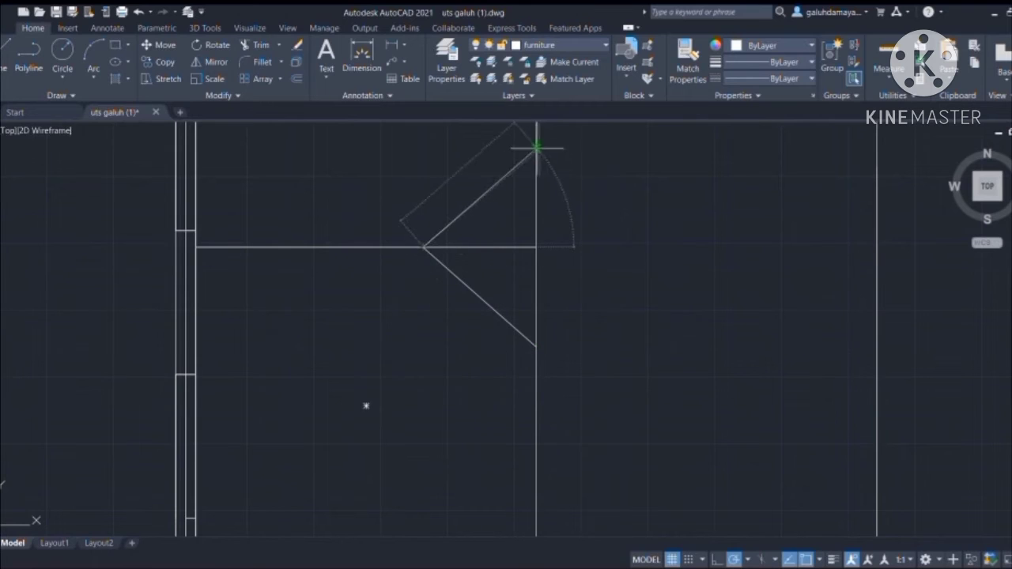
scroll(862, 260, "down", 1)
Draw a horizontal partition from the junction to the floor's middle dividing line, and a diagonal from the lower vertical partition up to it.
key("Return")
left_click(659, 252)
left_click(871, 252)
key("Return")
key("Return")
left_click(659, 315)
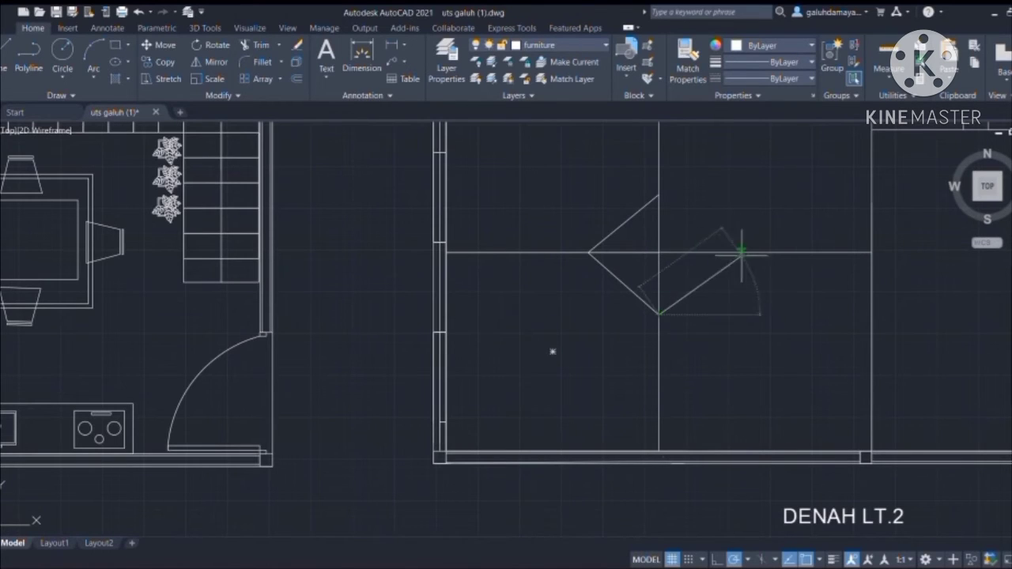
Trim the partition segments that lie inside the diagonal lines at the junction.
left_click(545, 303)
left_click(527, 285)
left_click(507, 303)
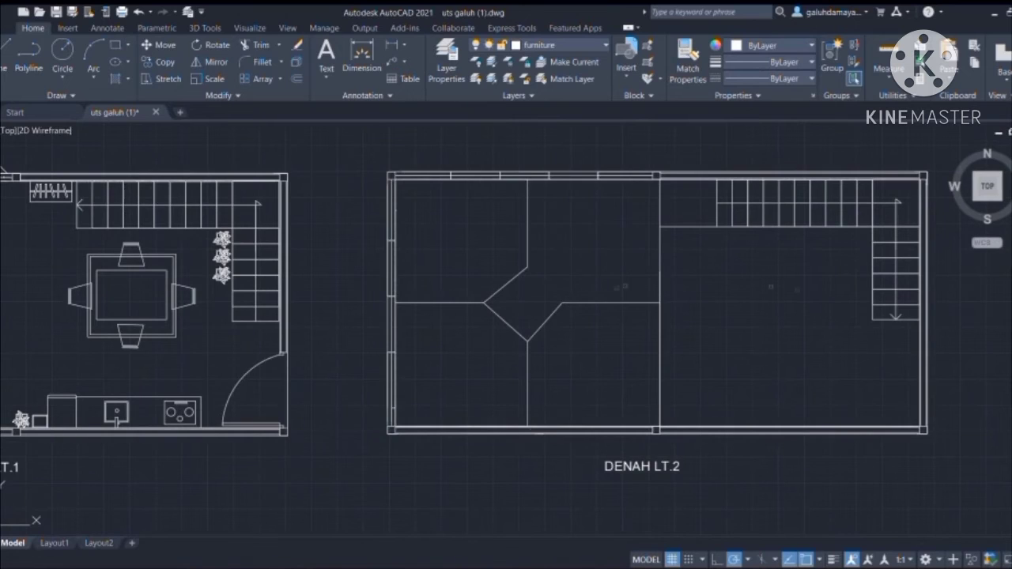
Draw a 15 by 15 column square at the inner face of the left wall in DENAH LT.2.
scroll(616, 265, "up", 5)
scroll(420, 380, "down", 3)
left_click(116, 45)
scroll(322, 355, "up", 3)
left_click(111, 361)
type("15,15")
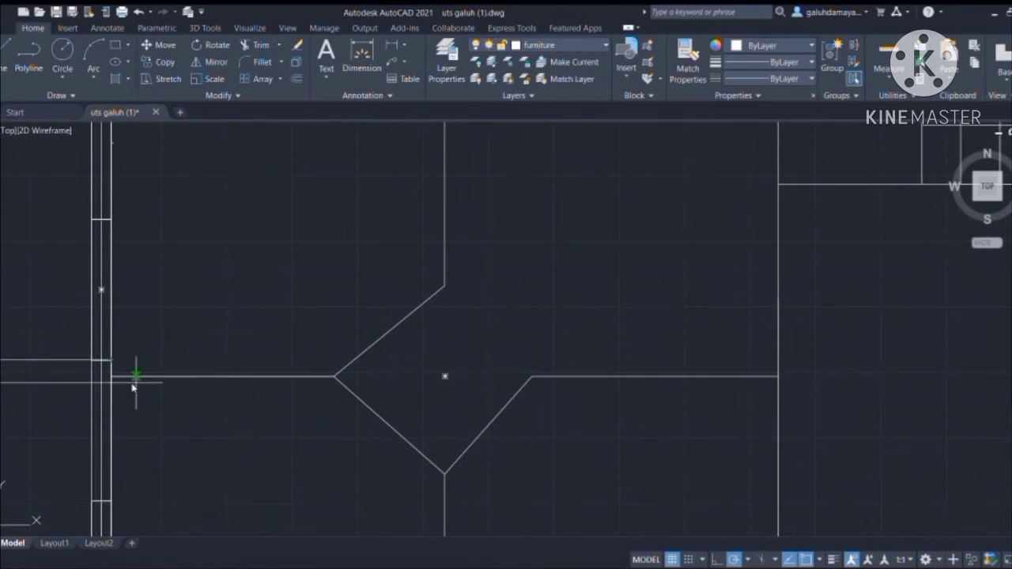
key("Return")
Move the column square so it is centred on the left end of the horizontal partition.
left_click(131, 351)
key("m")
key("Return")
left_click(122, 350)
left_click(121, 376)
Copy the column square to the partition ends that meet the diagonals around the junction.
left_click(125, 366)
left_click(121, 377)
left_click(323, 376)
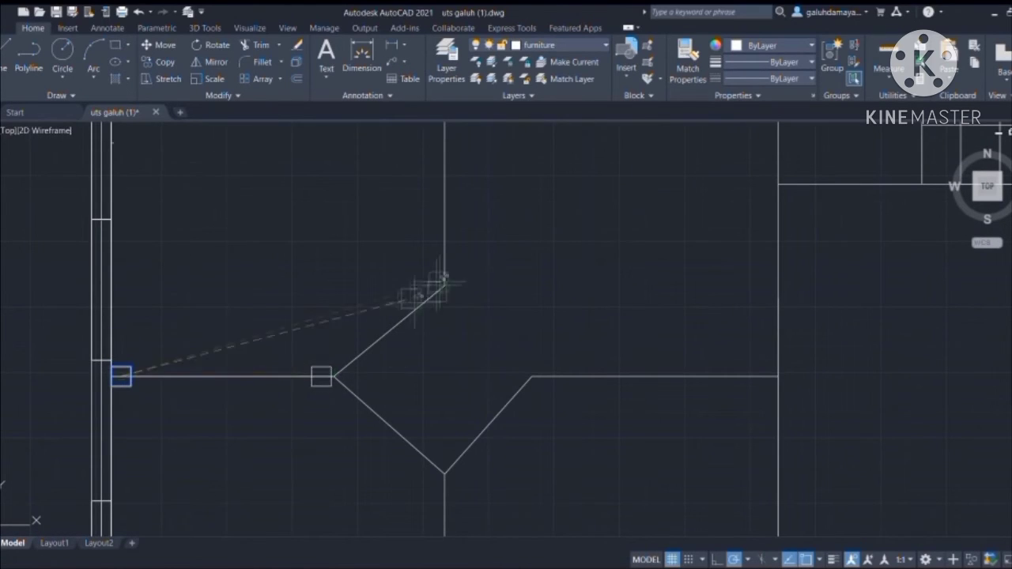
scroll(445, 285, "down", 1)
middle_click_drag(445, 284, 418, 388)
left_click(418, 253)
scroll(431, 400, "up", 4)
left_click(352, 291)
scroll(474, 316, "down", 4)
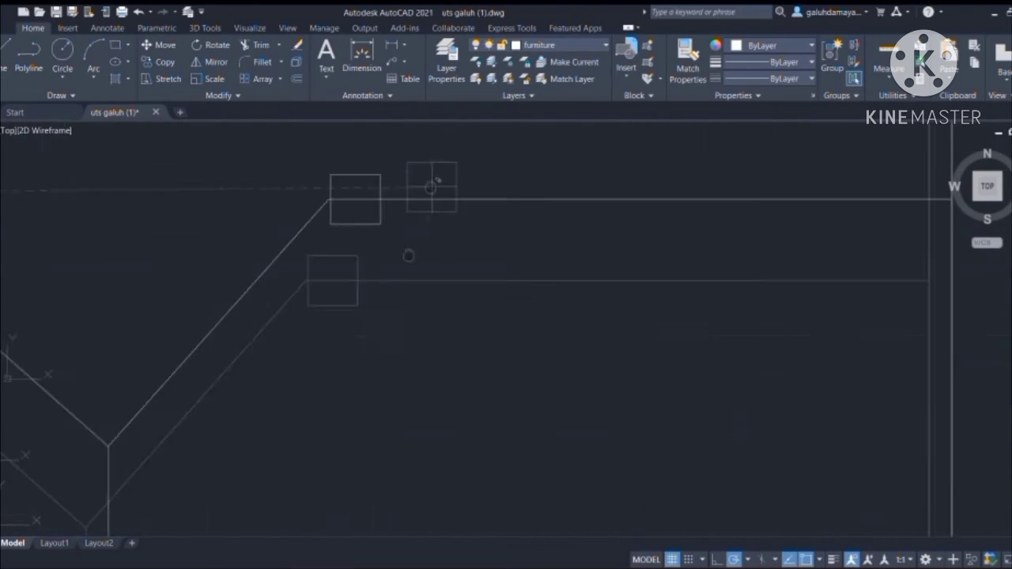
Place further copies of the column square at the remaining partition ends, including the one at the middle dividing line.
scroll(271, 423, "up", 5)
scroll(573, 277, "down", 4)
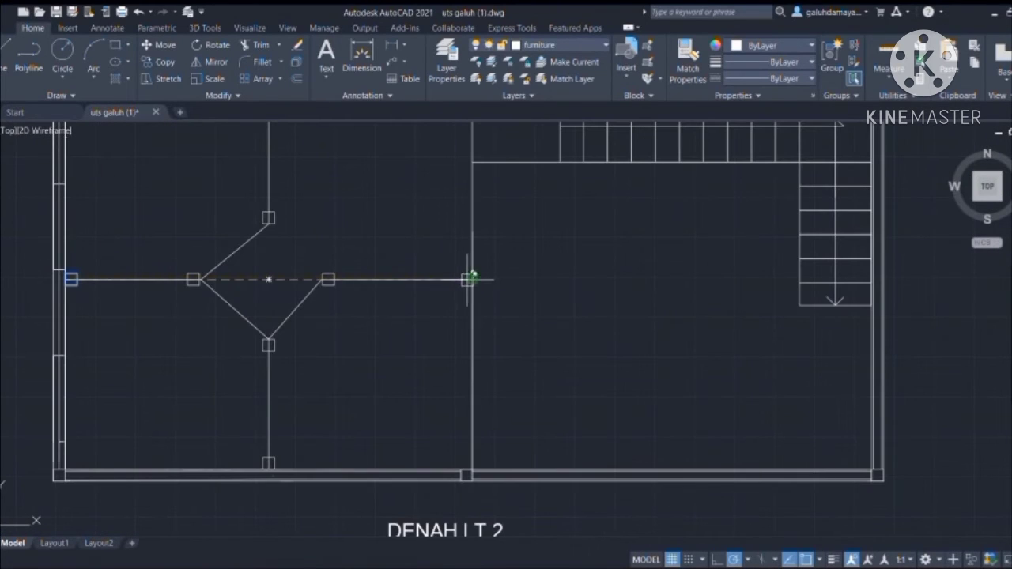
scroll(472, 280, "up", 4)
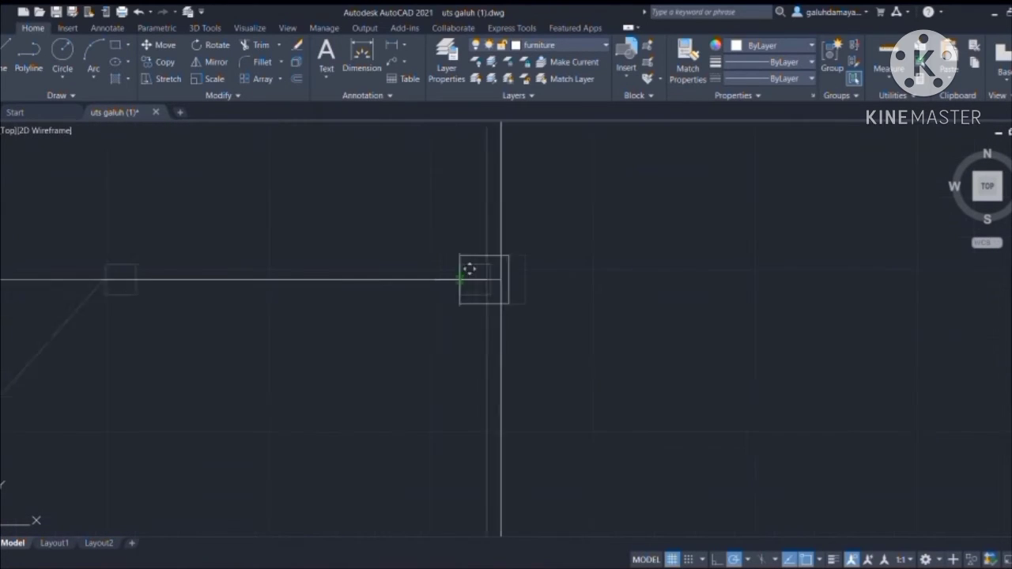
left_click(467, 279)
Draw wall lines parallel to the left horizontal partition between its two end columns.
scroll(666, 305, "down", 4)
scroll(249, 291, "up", 5)
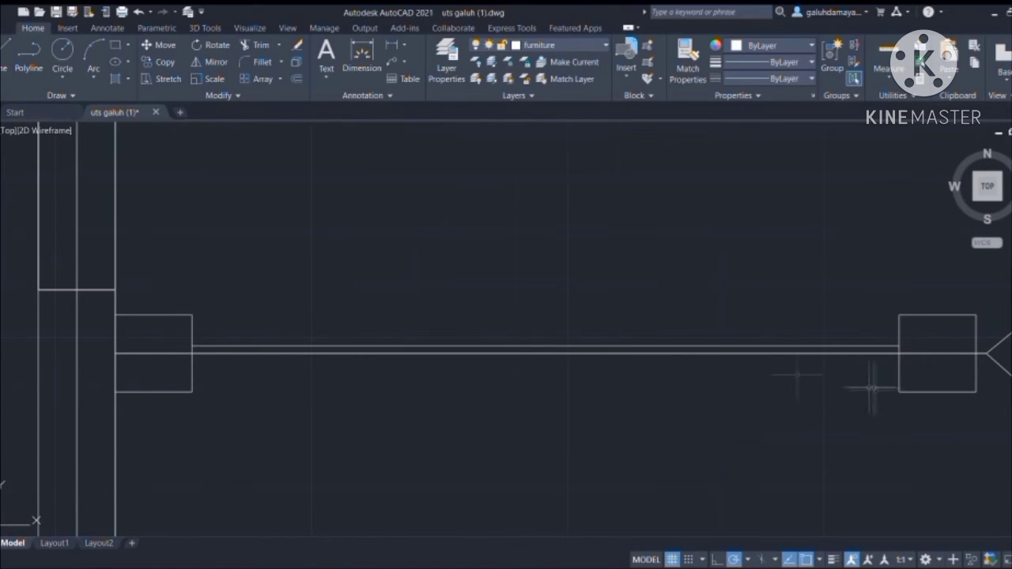
scroll(862, 355, "down", 5)
Draw wall lines on both sides of the upper vertical partition between its end columns.
scroll(380, 163, "up", 2)
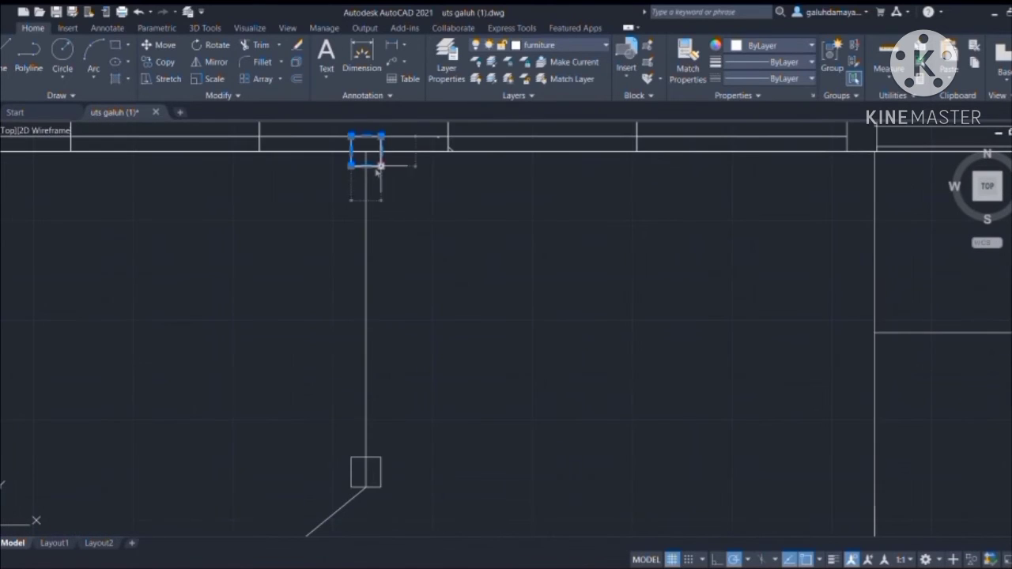
scroll(354, 183, "up", 5)
scroll(354, 184, "down", 3)
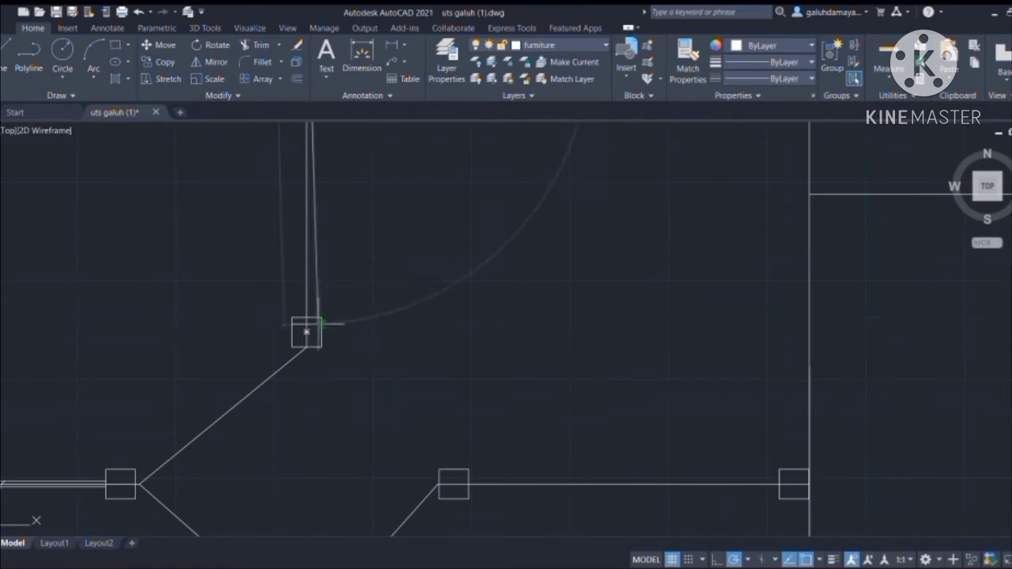
scroll(373, 271, "down", 4)
scroll(204, 210, "up", 5)
scroll(204, 210, "down", 6)
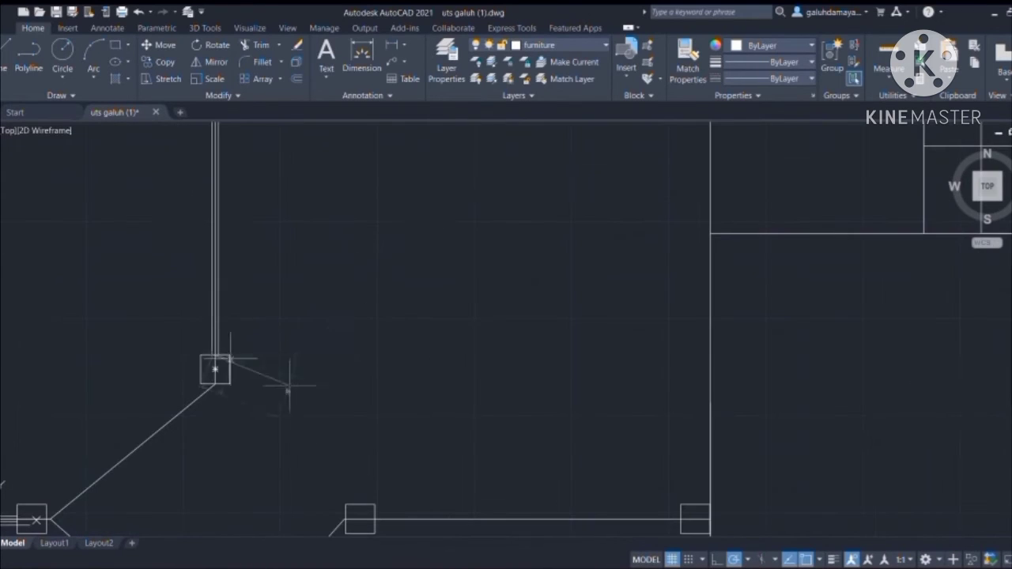
Draw wall lines on both sides of the right horizontal partition between its end columns.
scroll(468, 388, "up", 6)
scroll(335, 394, "down", 4)
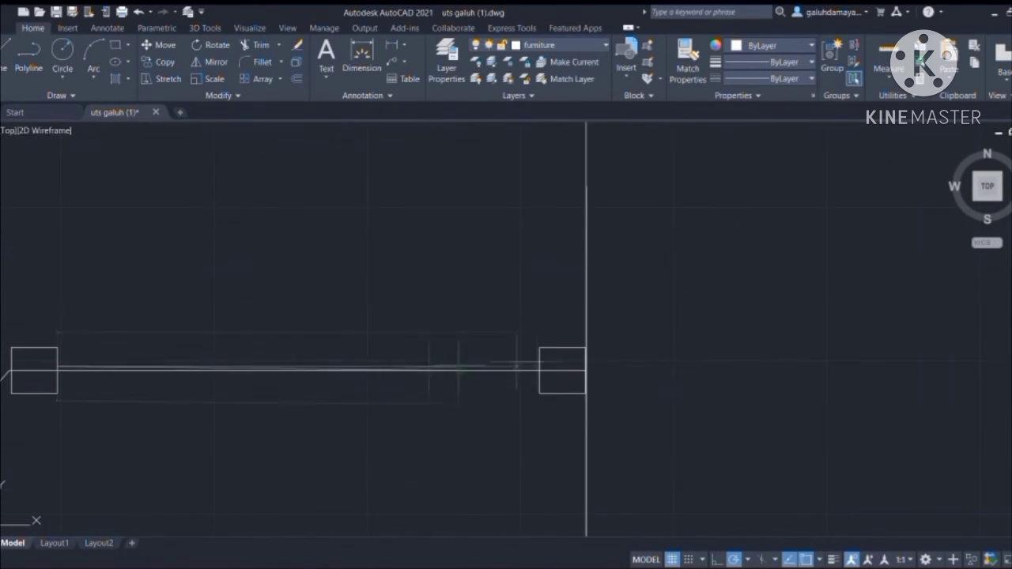
scroll(173, 360, "up", 4)
middle_click_drag(174, 360, 507, 410)
scroll(402, 378, "down", 5)
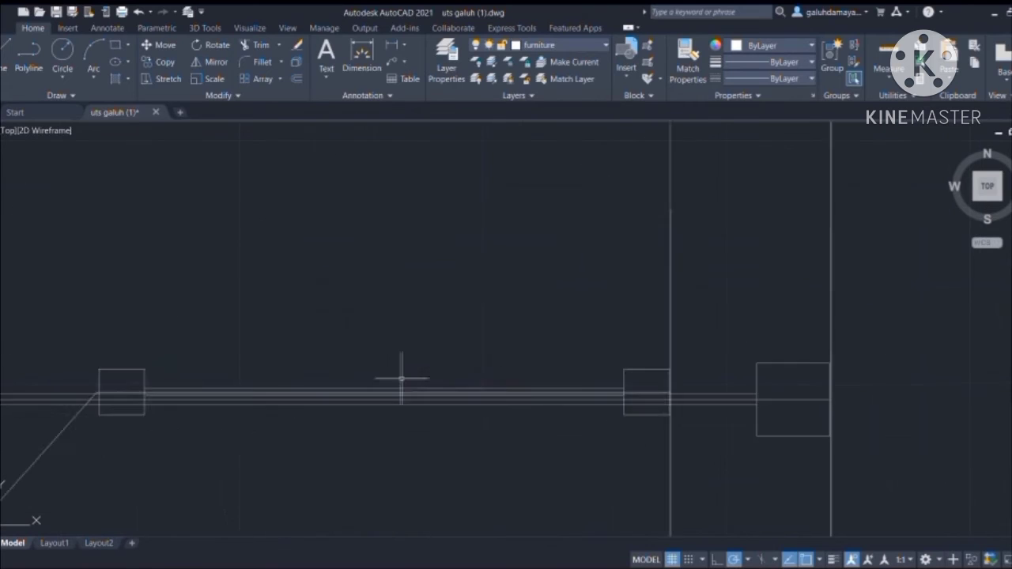
left_click(315, 200)
left_click(916, 472)
key("Escape")
Draw wall lines on both sides of the lower vertical partition between its end columns.
scroll(445, 427, "up", 8)
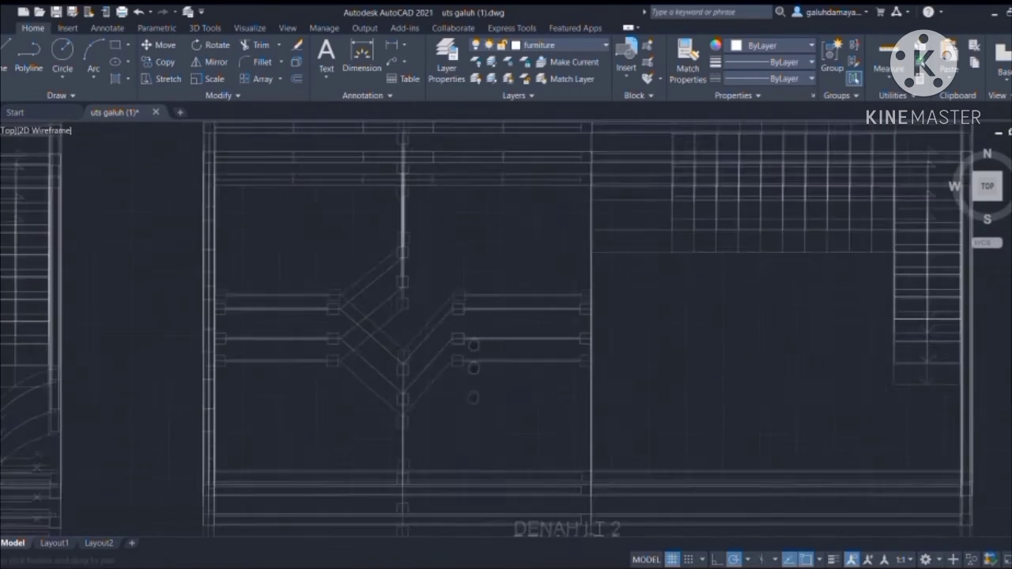
scroll(445, 379, "down", 2)
scroll(237, 269, "up", 2)
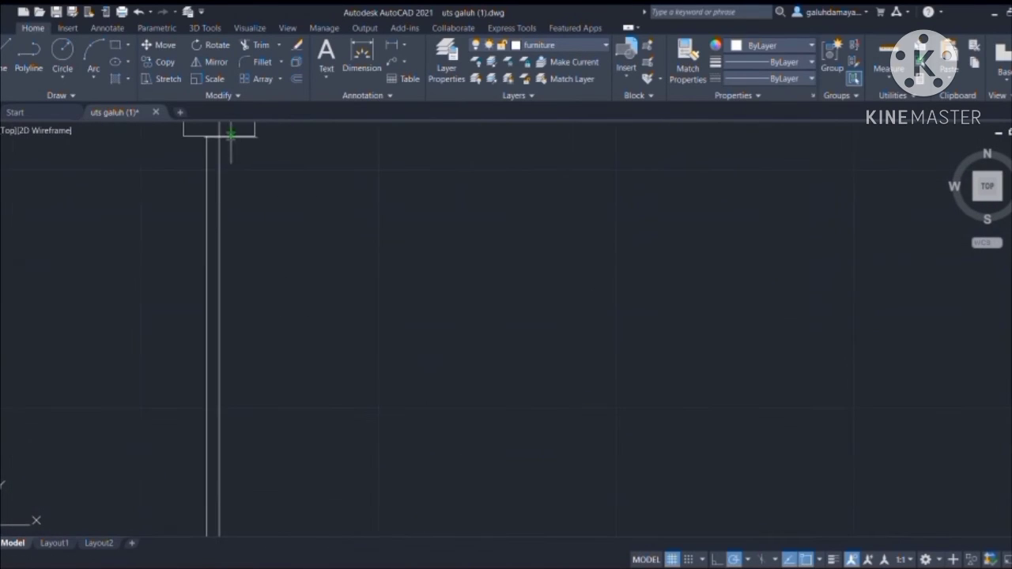
scroll(388, 378, "down", 6)
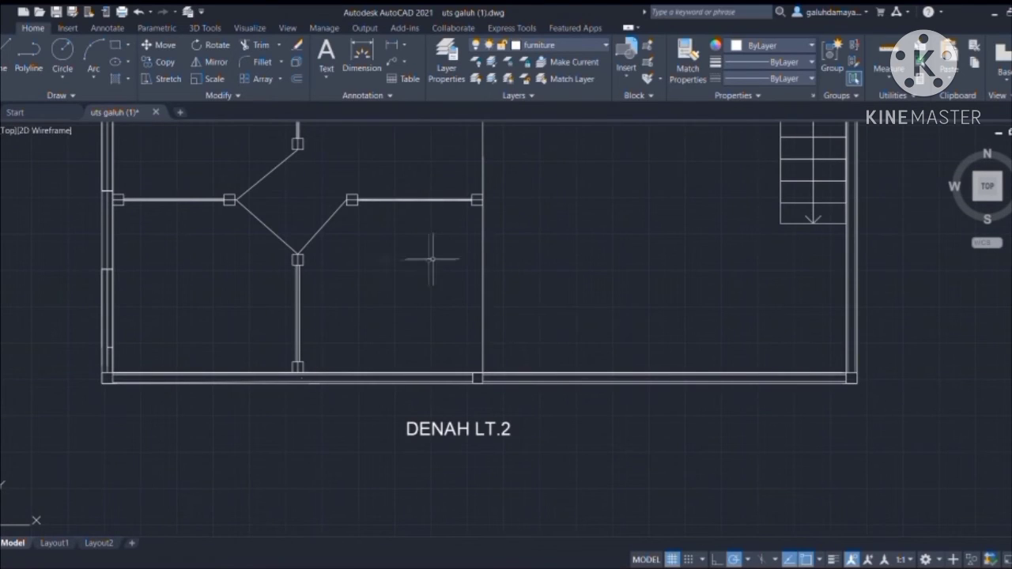
Trim away the centre lines between the columns so each partition becomes a double-line wall.
scroll(430, 255, "up", 8)
scroll(430, 256, "down", 2)
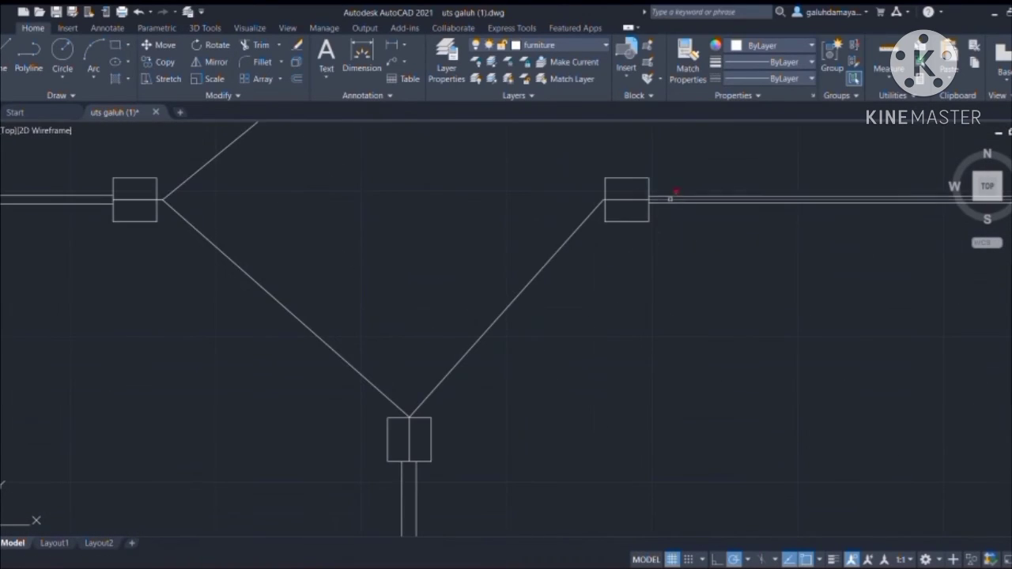
scroll(430, 372, "down", 5)
scroll(297, 324, "up", 3)
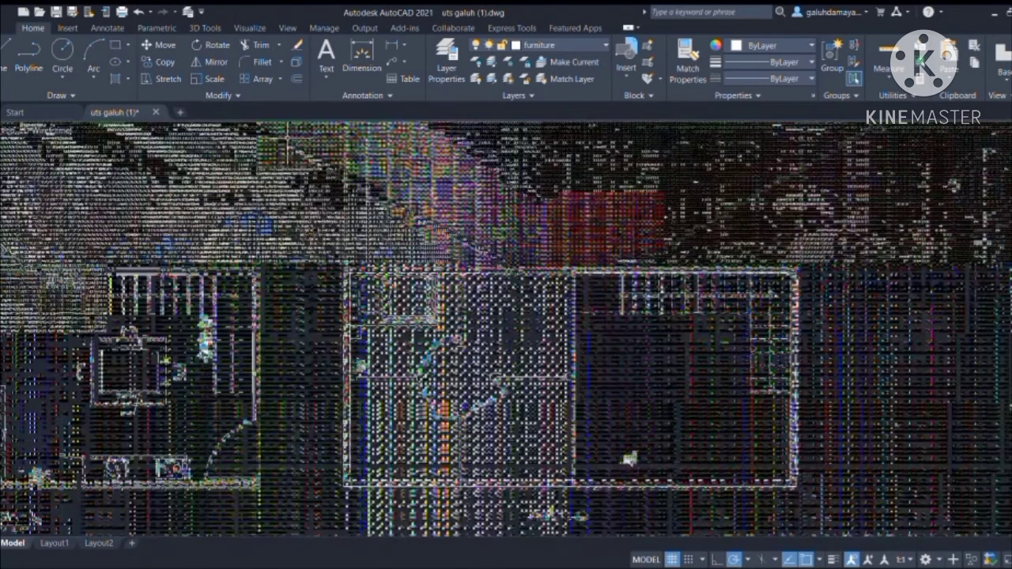
Toggle the drawing grid's display off and back on.
key("F7")
left_click(671, 560)
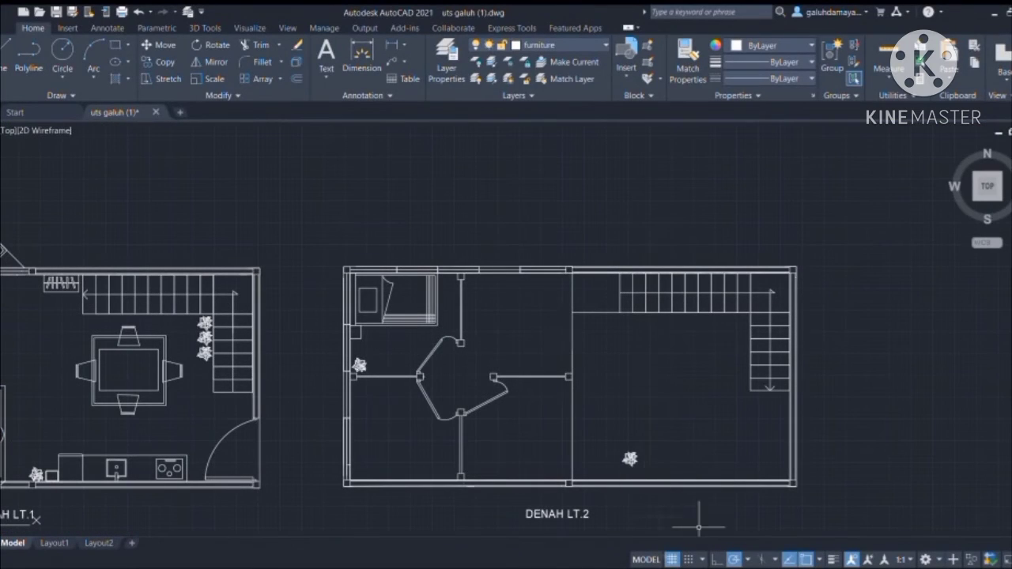
Draw a small rectangle in the empty space above DENAH LT.2 and rotate it 90 degrees so its long side lies horizontally.
left_click(116, 45)
left_click(393, 144)
left_click(545, 185)
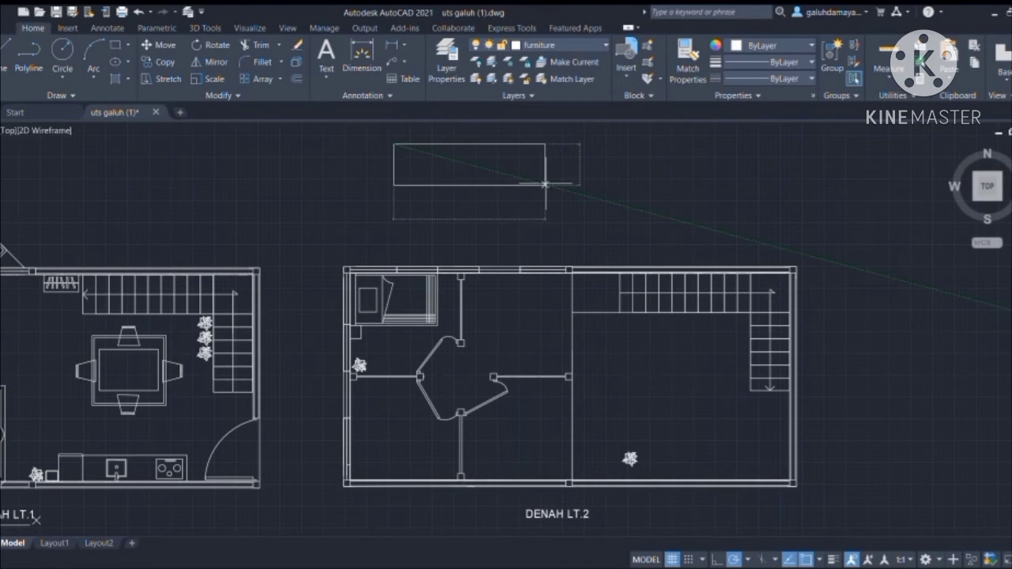
key("Return")
middle_click_drag(408, 133, 405, 237)
left_click(371, 192)
left_click(451, 253)
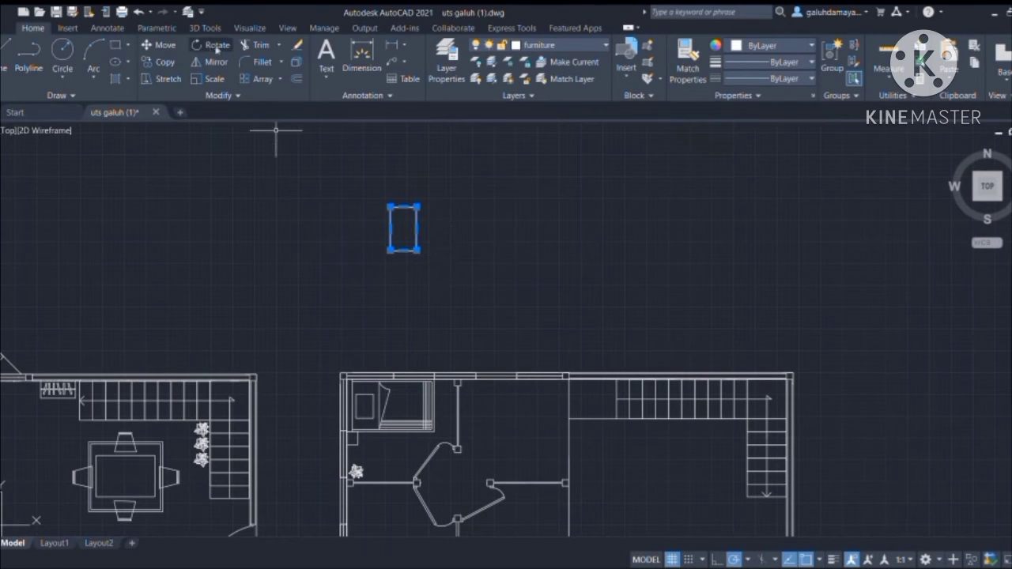
left_click(214, 45)
left_click(403, 229)
left_click(405, 246)
Try placing the rotated rectangle against the upper wall of the DENAH LT.2 room beside the bedroom.
scroll(511, 262, "up", 1)
left_click(241, 161)
left_click(472, 245)
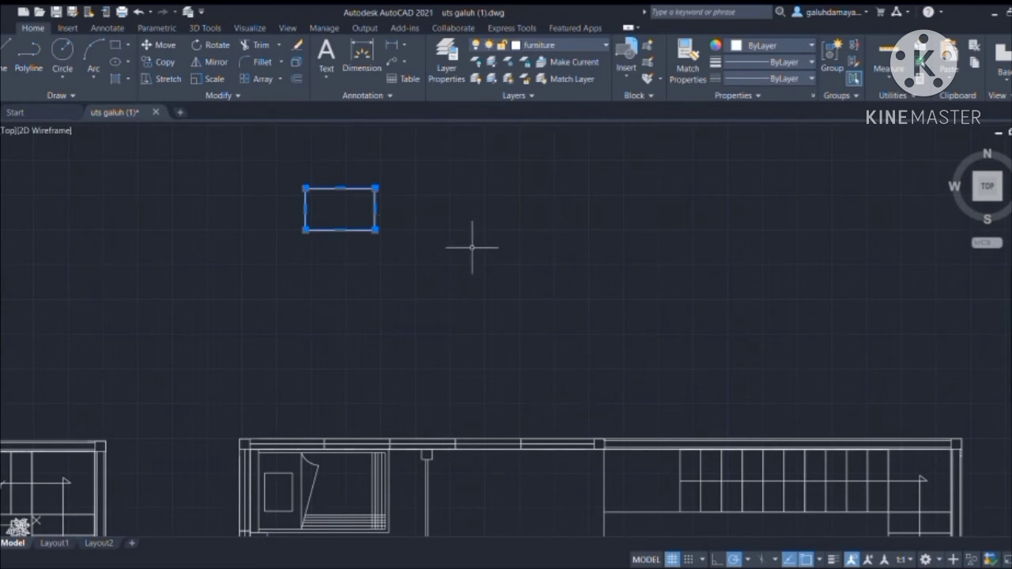
key("m")
key("space")
left_click(340, 209)
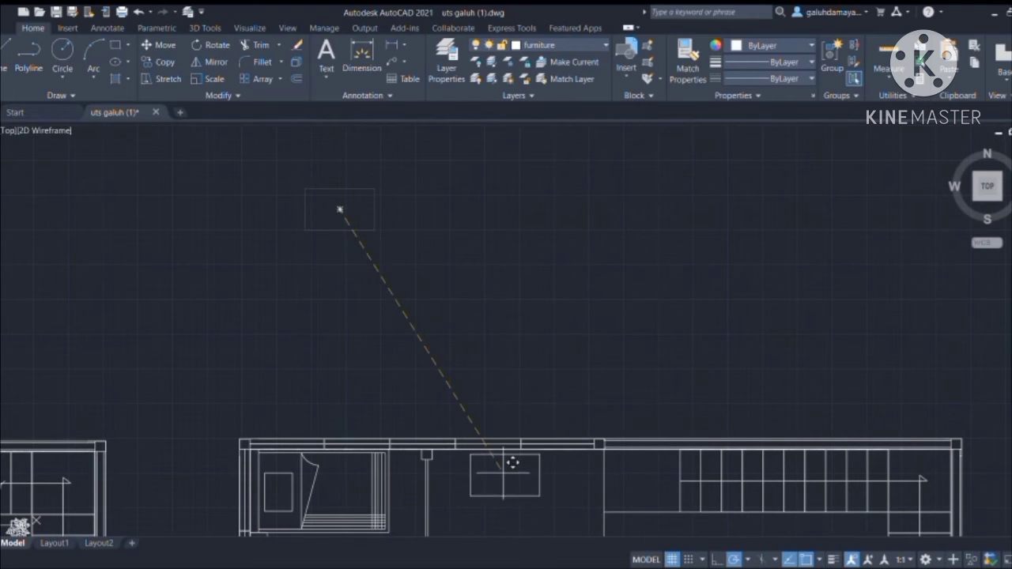
left_click(522, 459)
scroll(624, 316, "down", 5)
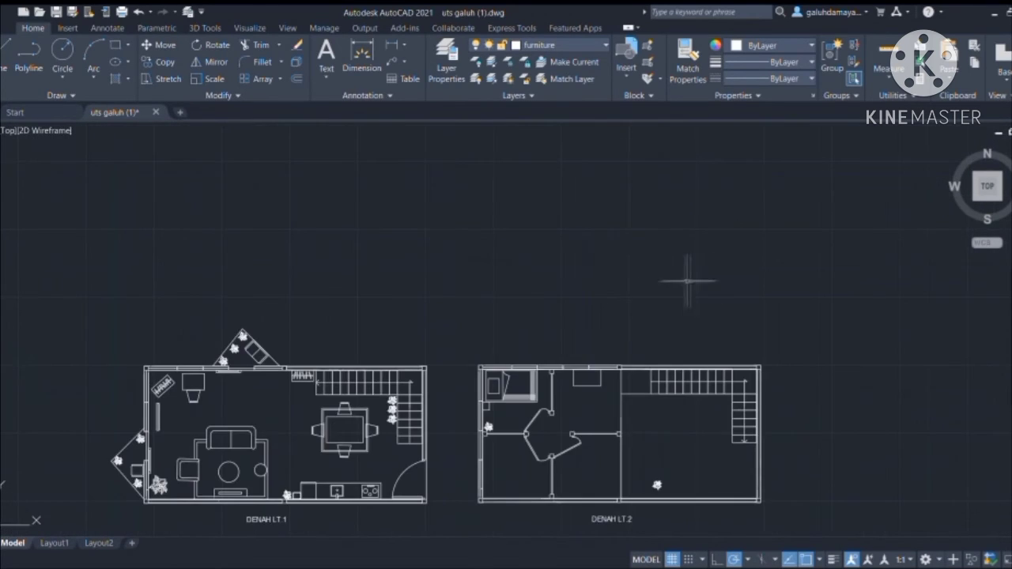
scroll(674, 283, "up", 3)
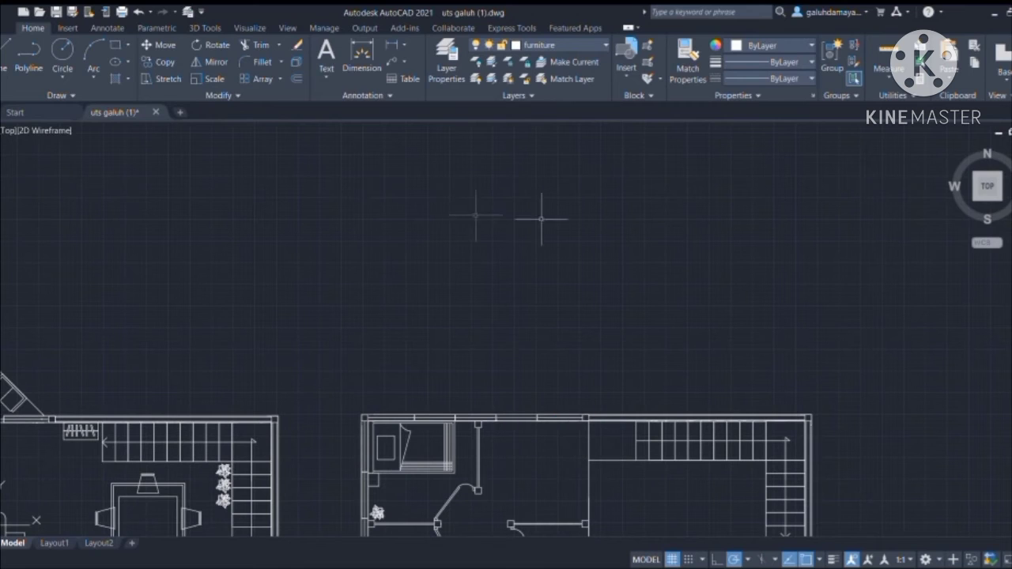
Draw a 40 by 60 rectangle above the floor plans and rotate it 90 degrees about its centre.
left_click(116, 45)
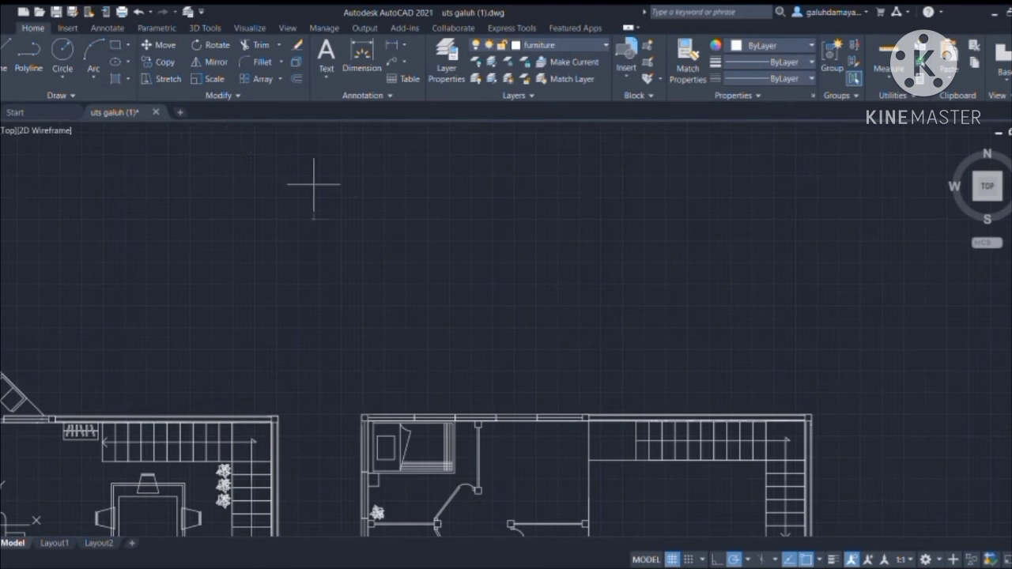
left_click(314, 184)
type("40,60")
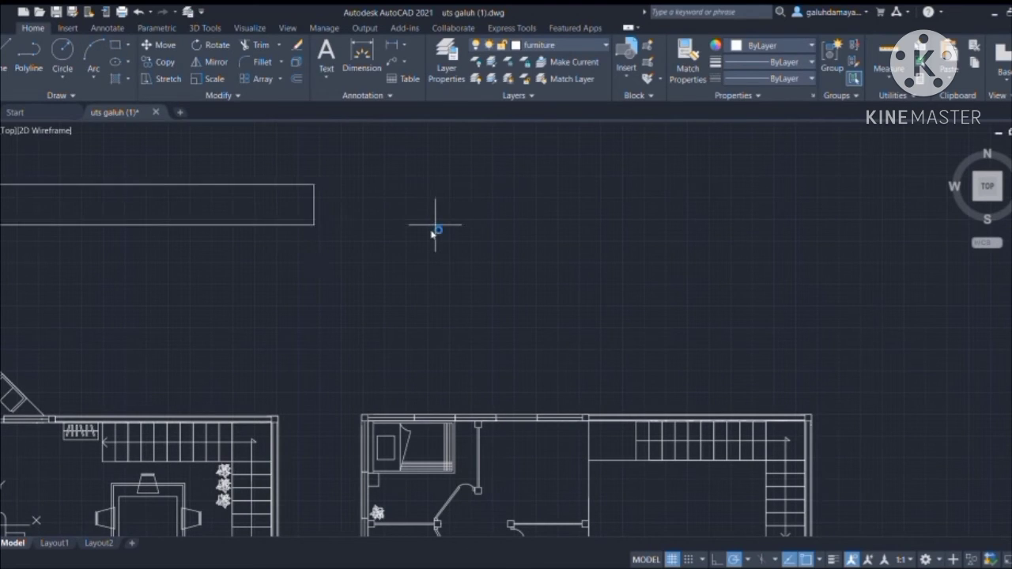
key("Return")
left_click(332, 169)
left_click(211, 46)
left_click(323, 172)
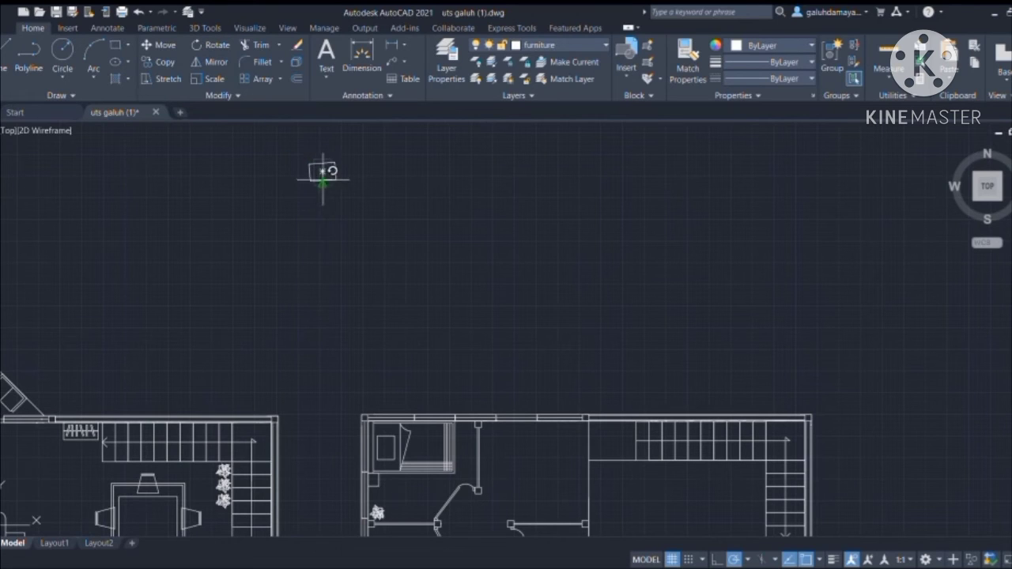
left_click(322, 185)
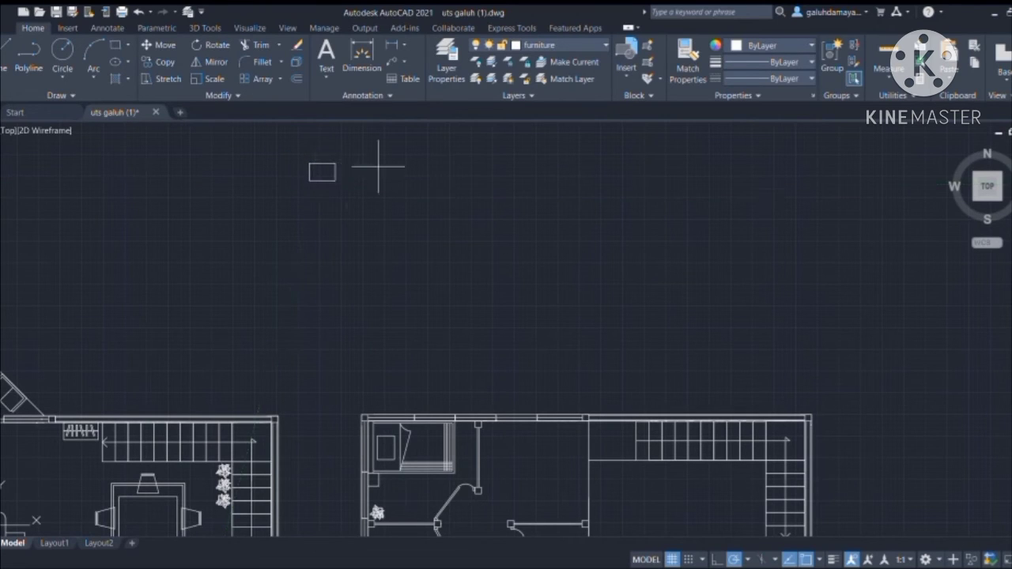
Move the 40 by 60 rectangle by its centre against the upper wall of the DENAH LT.2 room beside the bedroom.
left_click(336, 169)
left_click(322, 171)
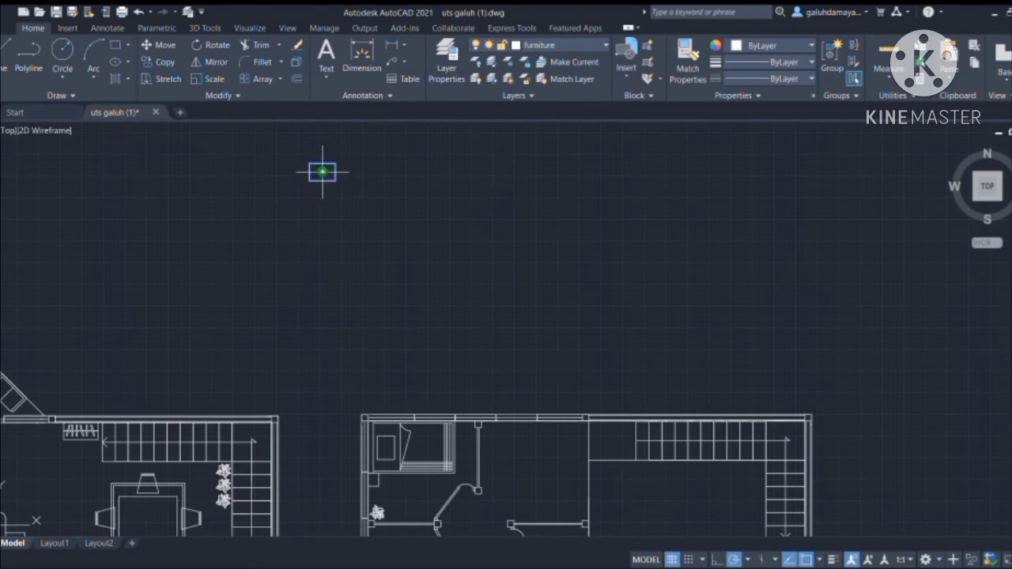
left_click(536, 420)
scroll(598, 353, "down", 2)
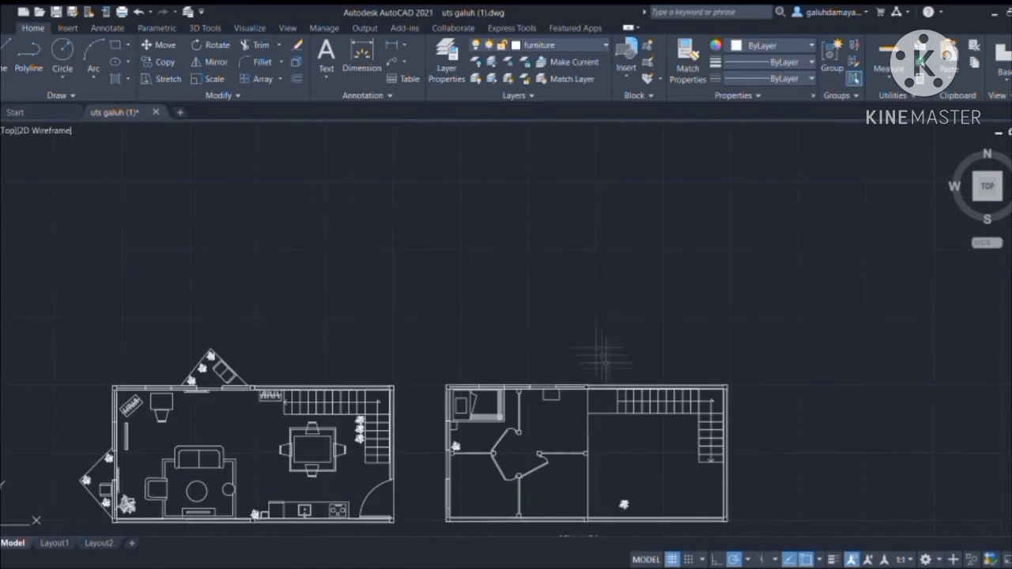
Offset the rectangle at the upper wall inward to give it a double outline.
scroll(575, 396, "up", 4)
scroll(544, 435, "up", 2)
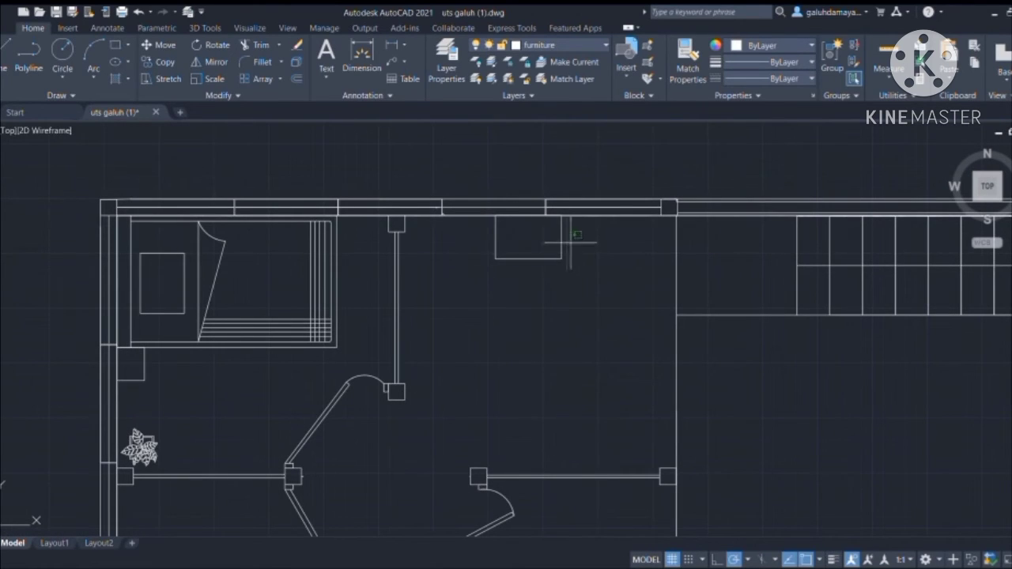
left_click(529, 242)
key("Escape")
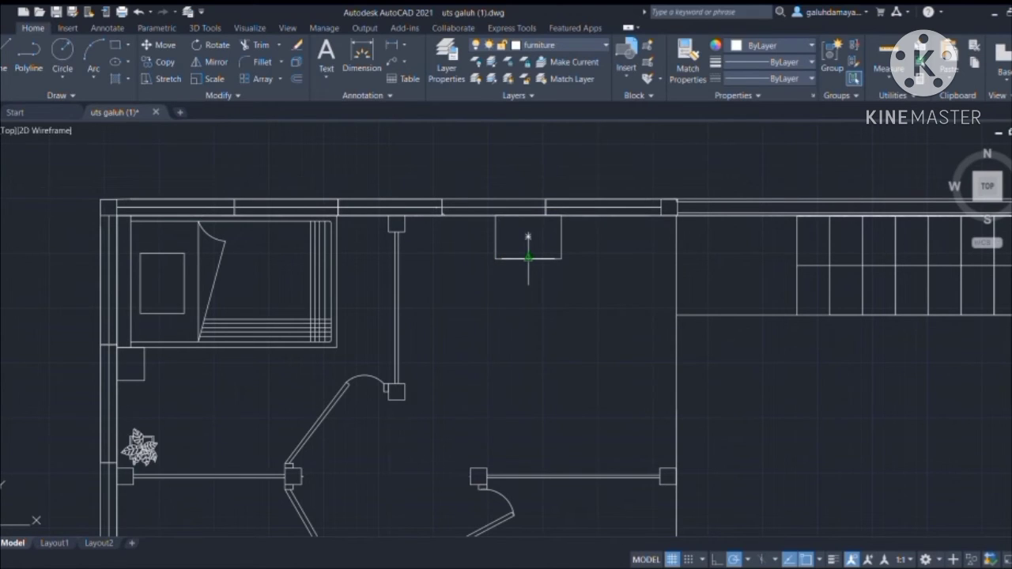
left_click(528, 257)
left_click(526, 238)
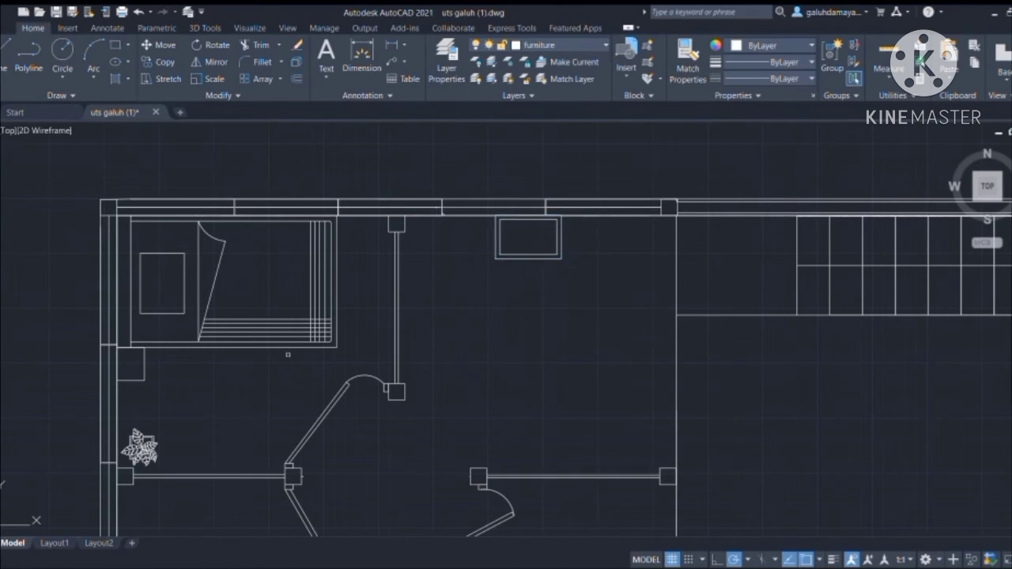
Copy the bedroom's potted plant four times along the upper wall, two on each side of the double-outlined rectangle.
left_click(151, 433)
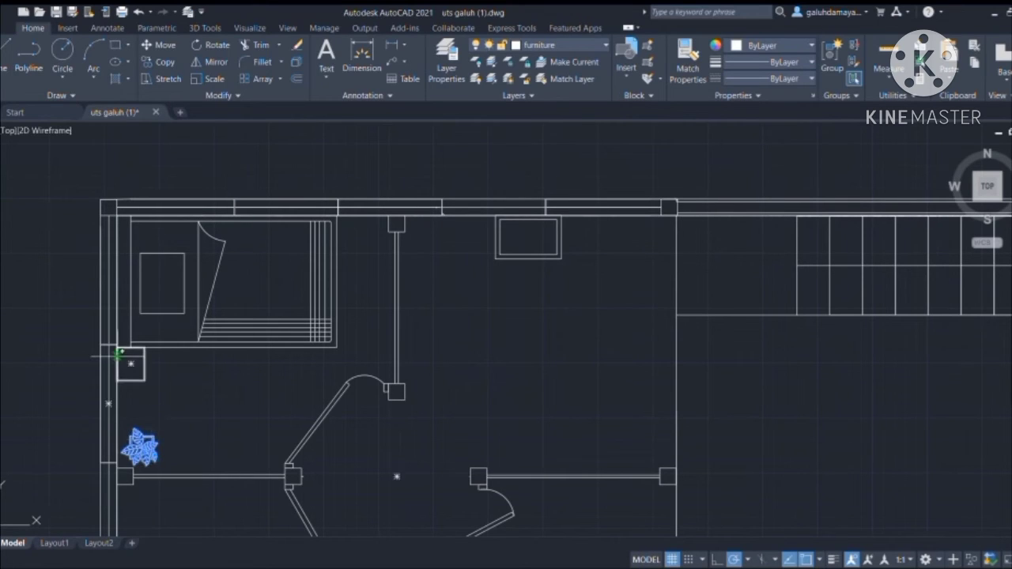
left_click(140, 448)
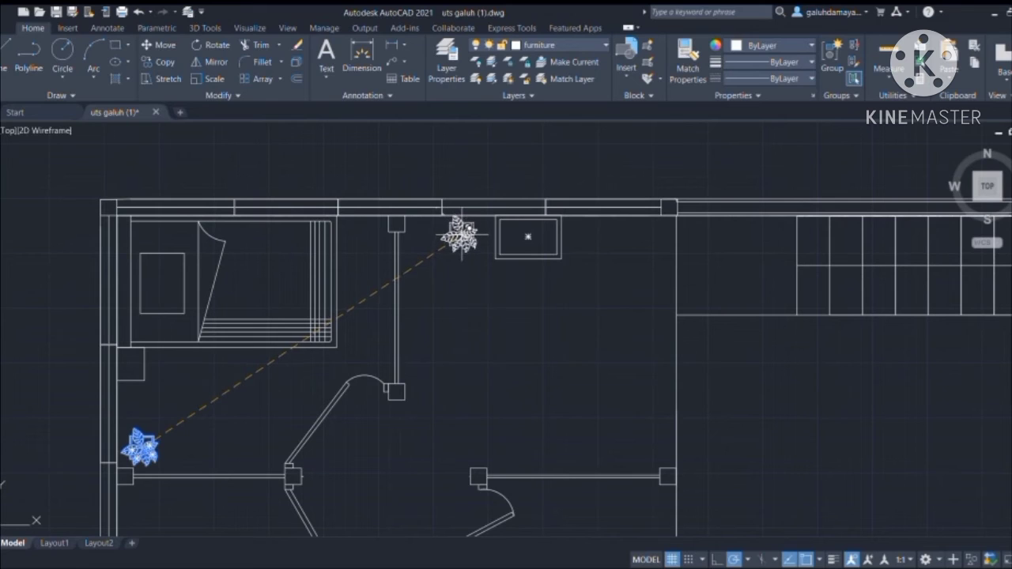
left_click(428, 233)
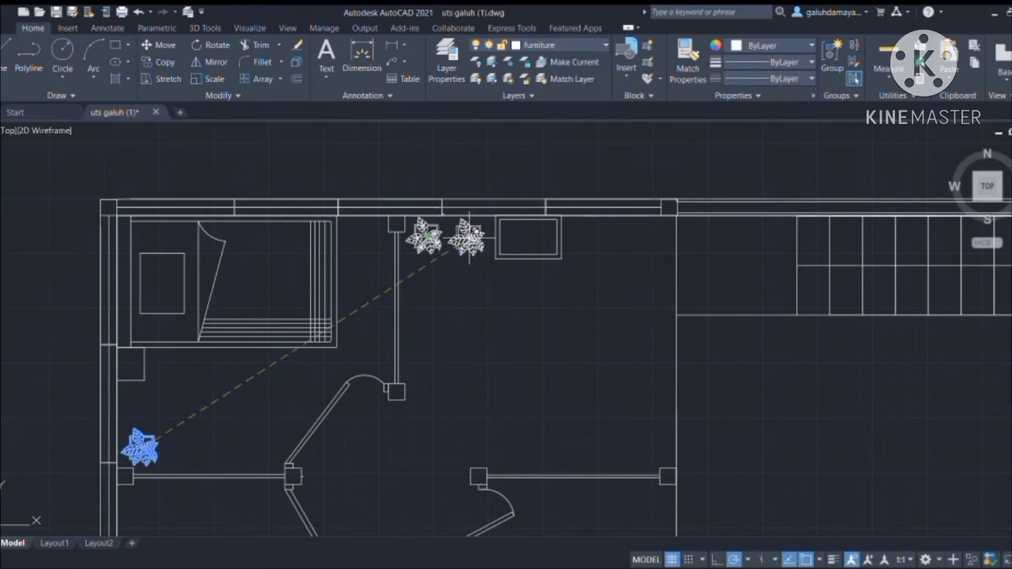
left_click(470, 235)
left_click(593, 236)
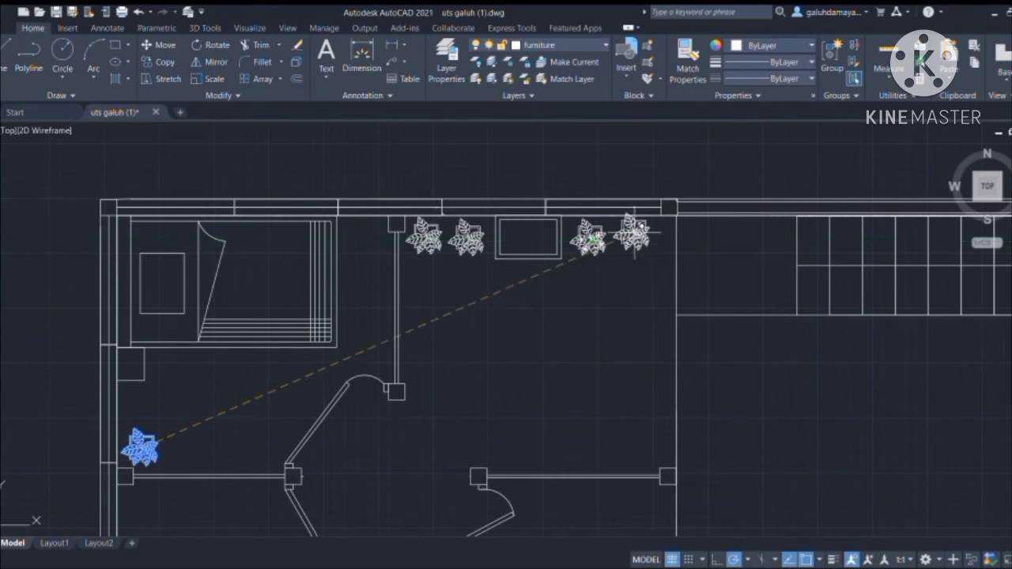
scroll(635, 232, "up", 4)
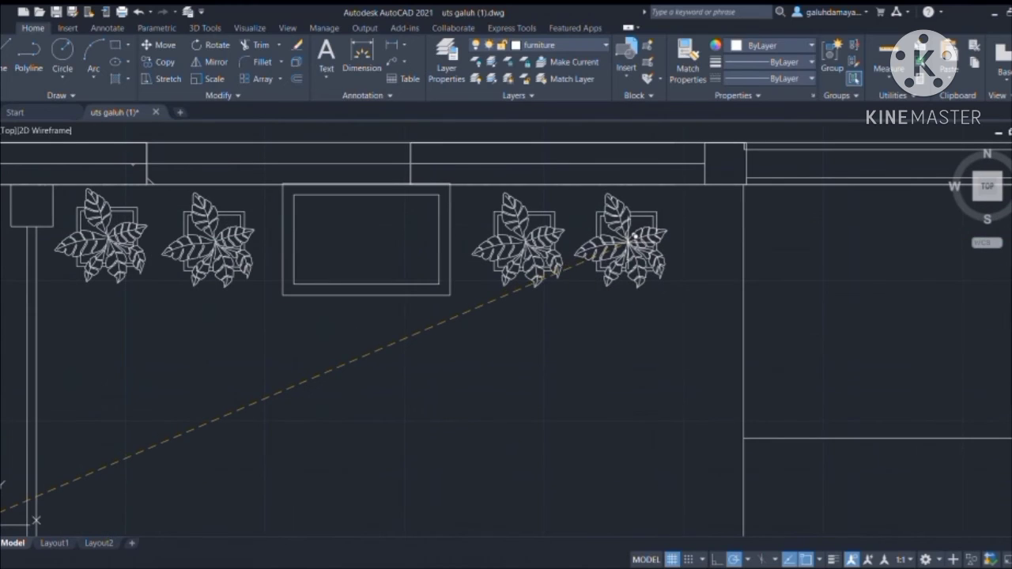
left_click(632, 237)
key("Return")
scroll(625, 253, "down", 4)
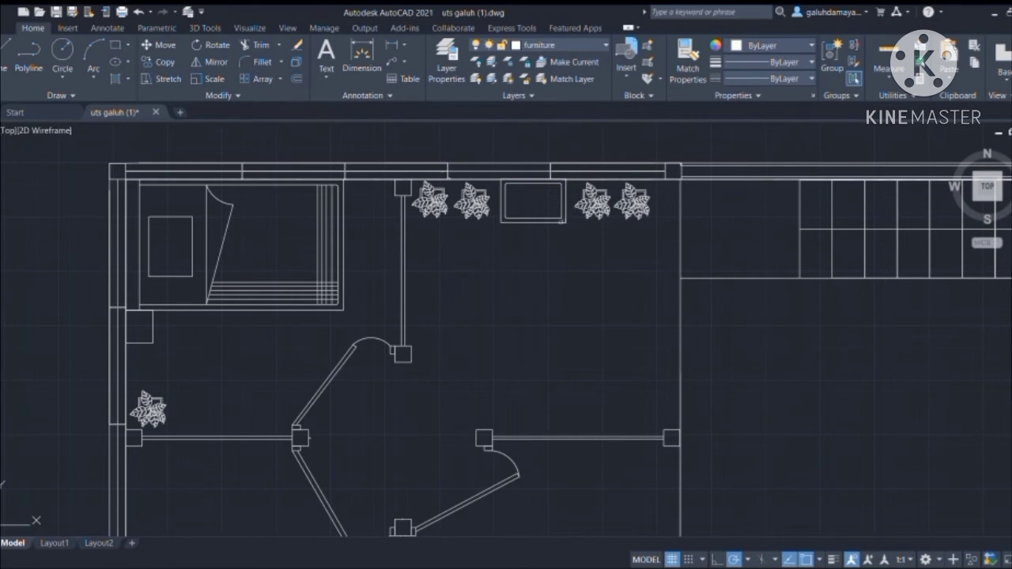
Draw a long, narrow horizontal rectangle in the open floor below the row of plants.
left_click(150, 79)
left_click(467, 300)
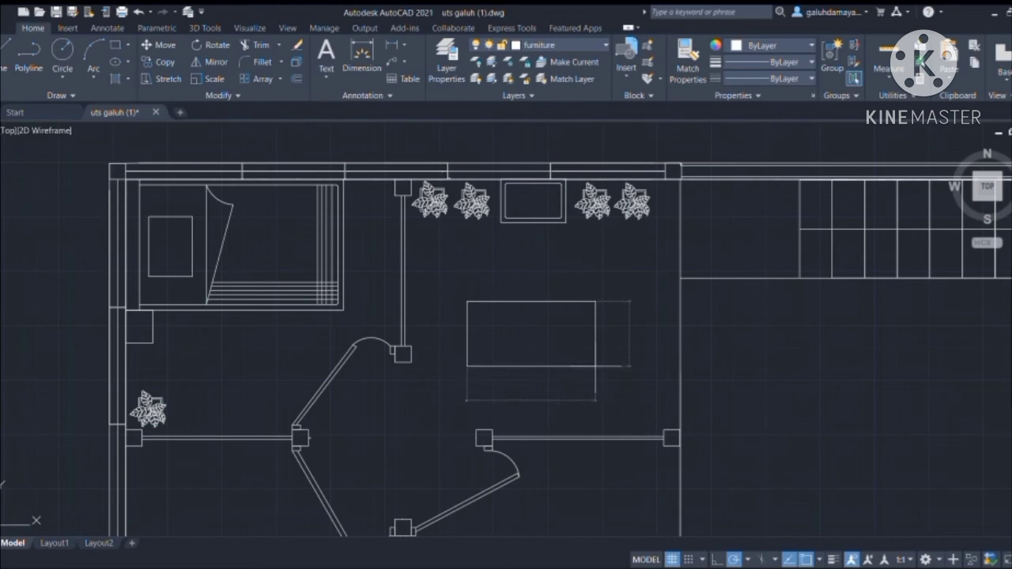
key("Return")
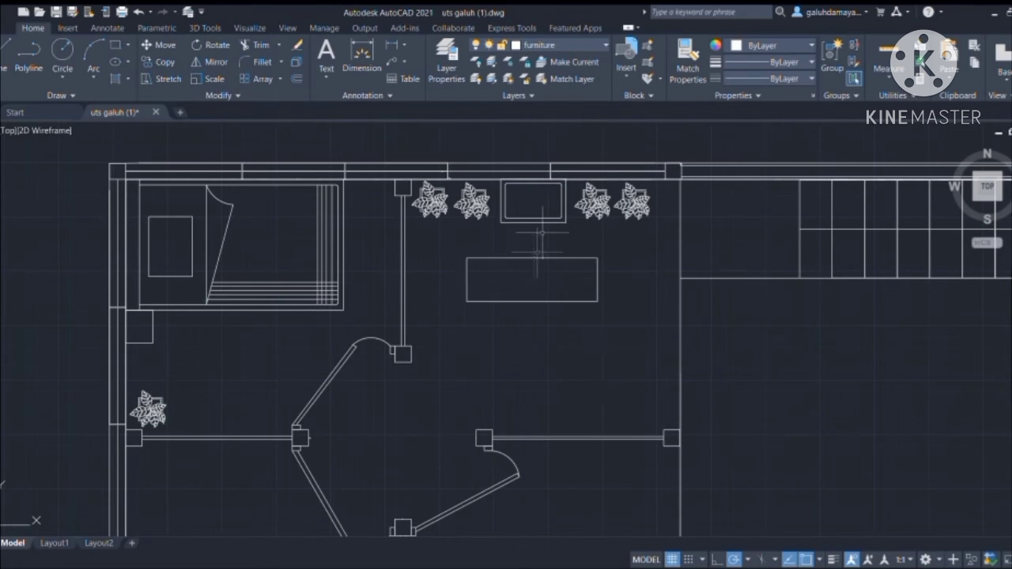
Move the long rectangle down against the upper side of the room's right horizontal partition, between its columns.
left_click(450, 240)
left_click(633, 324)
type("m")
key("Return")
left_click(529, 275)
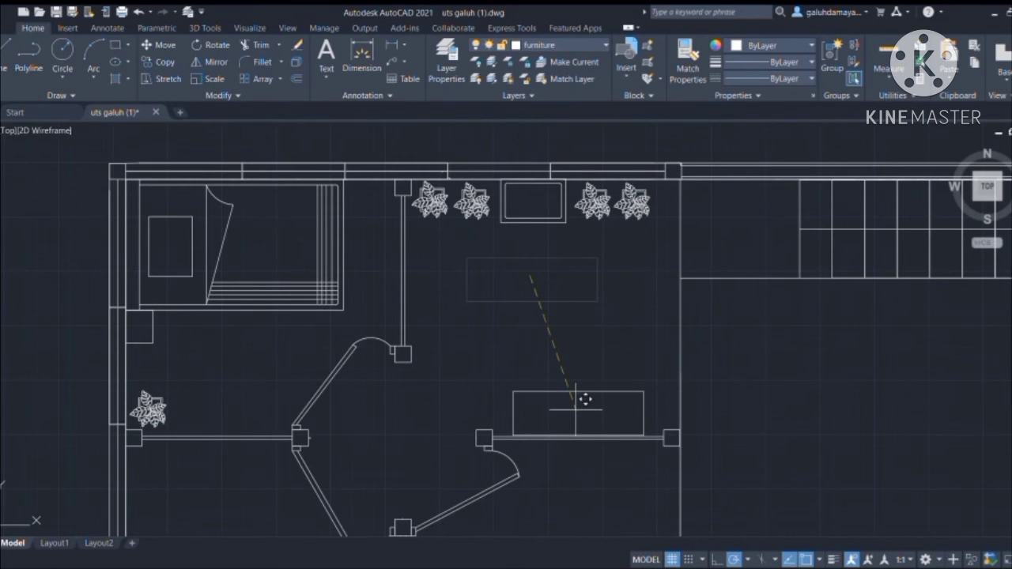
scroll(584, 398, "down", 3)
scroll(580, 338, "up", 6)
left_click(573, 345)
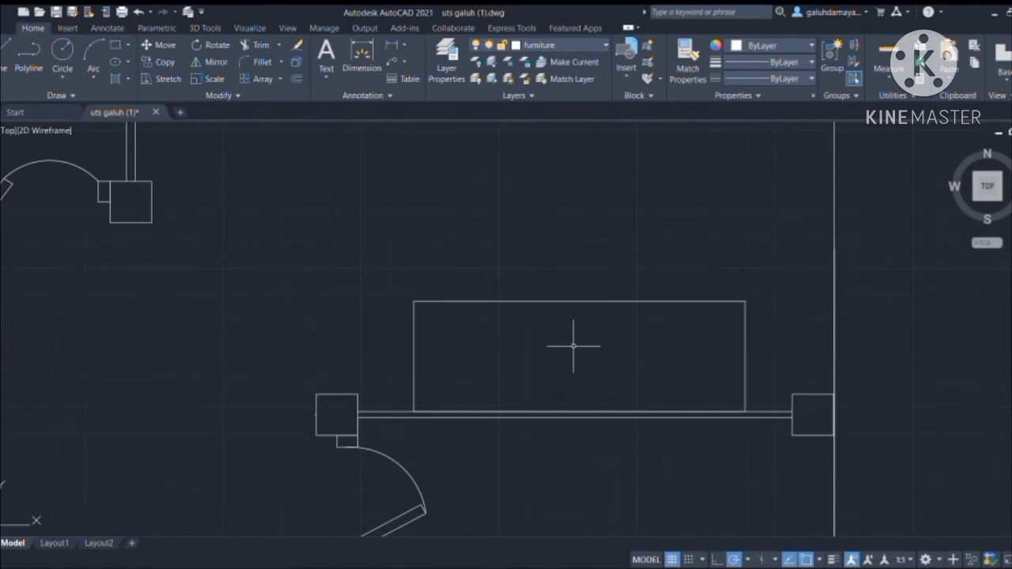
scroll(576, 343, "down", 6)
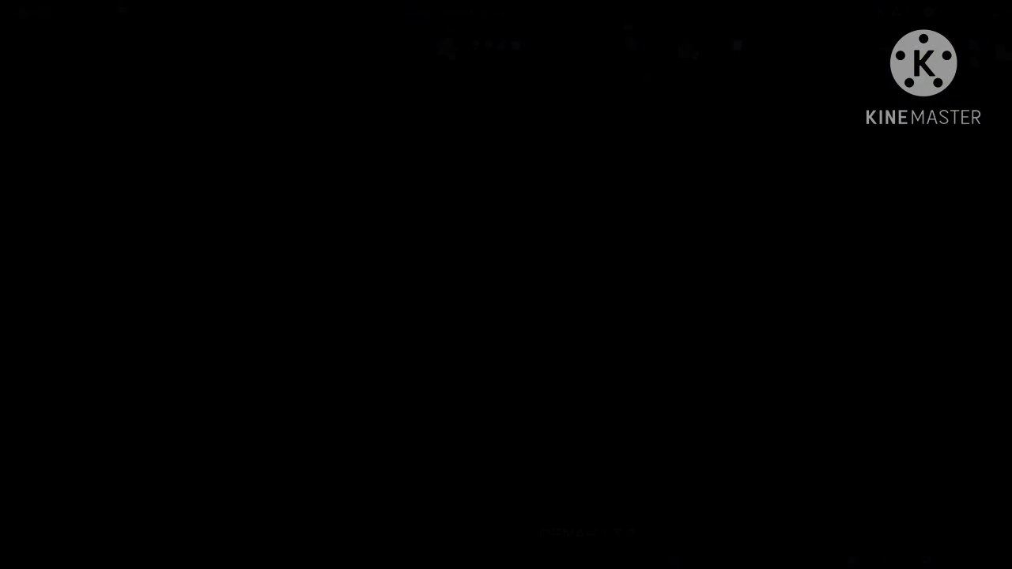